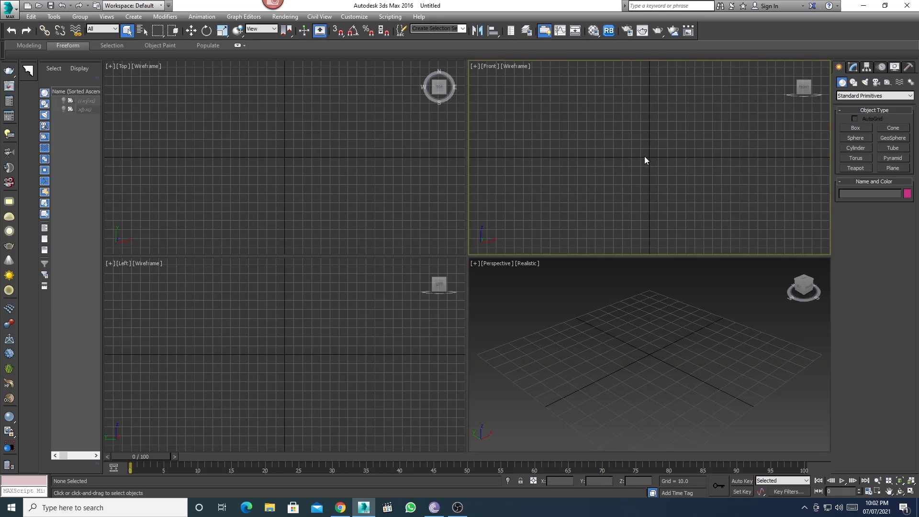
# Draw Plane001 upright in the Front viewport and move it up to centre at Z 50.174.
pyautogui.click(894, 169)
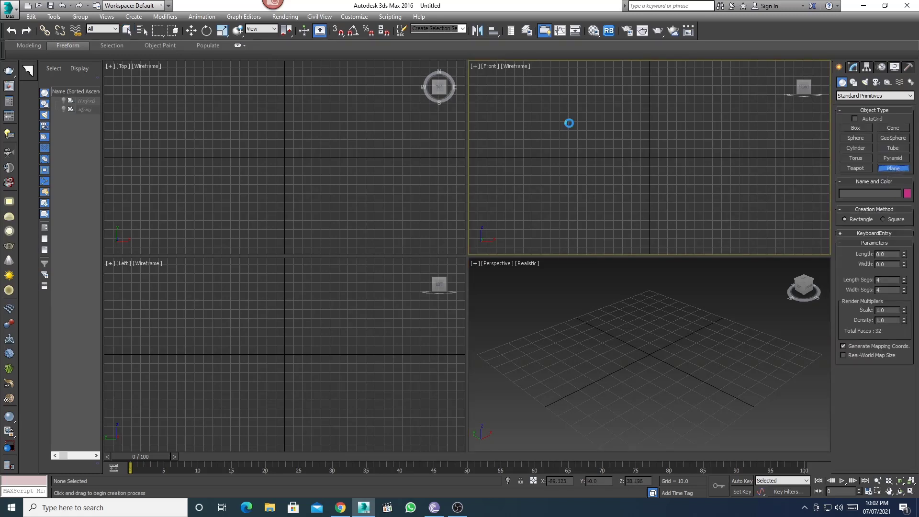
pyautogui.moveTo(569, 124)
pyautogui.mouseDown()
pyautogui.moveTo(731, 201)
pyautogui.moveTo(728, 212)
pyautogui.mouseUp()
pyautogui.rightClick(653, 187)
pyautogui.rightClick(652, 157)
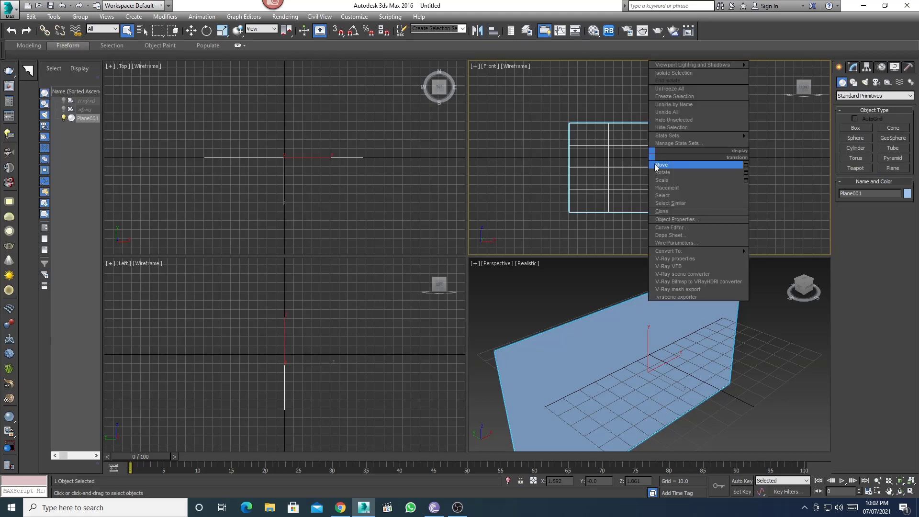
pyautogui.click(670, 165)
pyautogui.moveTo(642, 145); pyautogui.dragTo(643, 89)
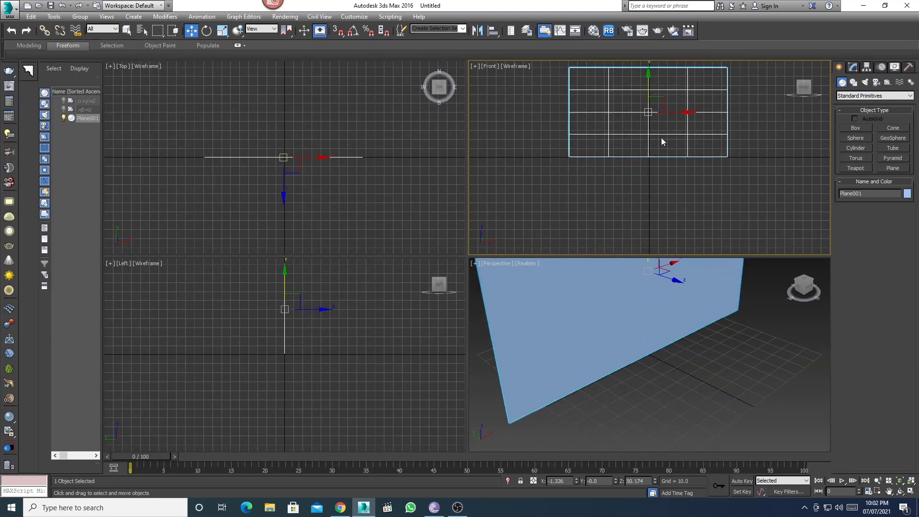
pyautogui.moveTo(662, 139); pyautogui.dragTo(657, 191, button='middle')
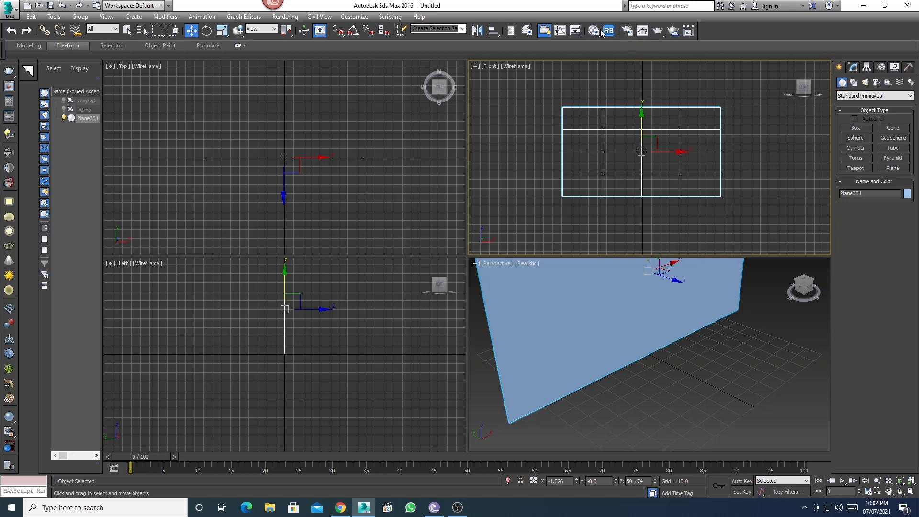
# Give material 01 - Default a crown-molding bitmap as its Diffuse map and assign it to Plane001.
pyautogui.press('m')
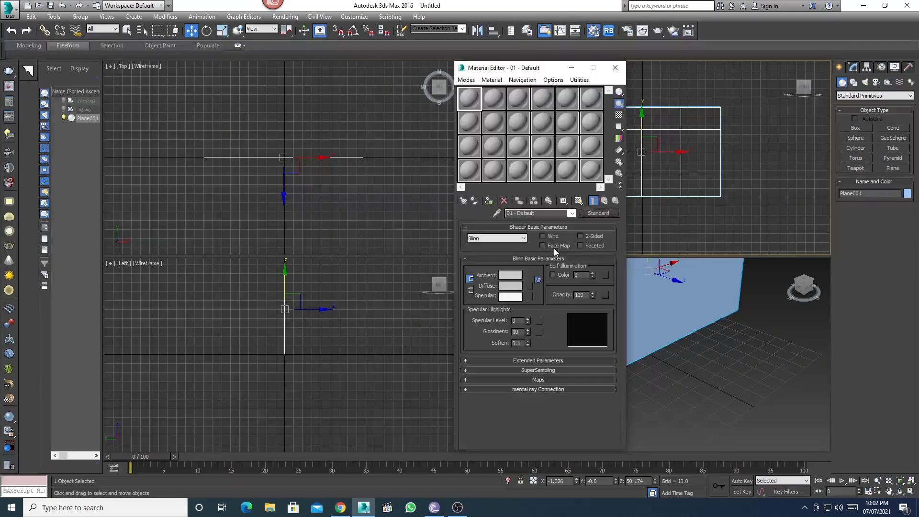
pyautogui.click(530, 286)
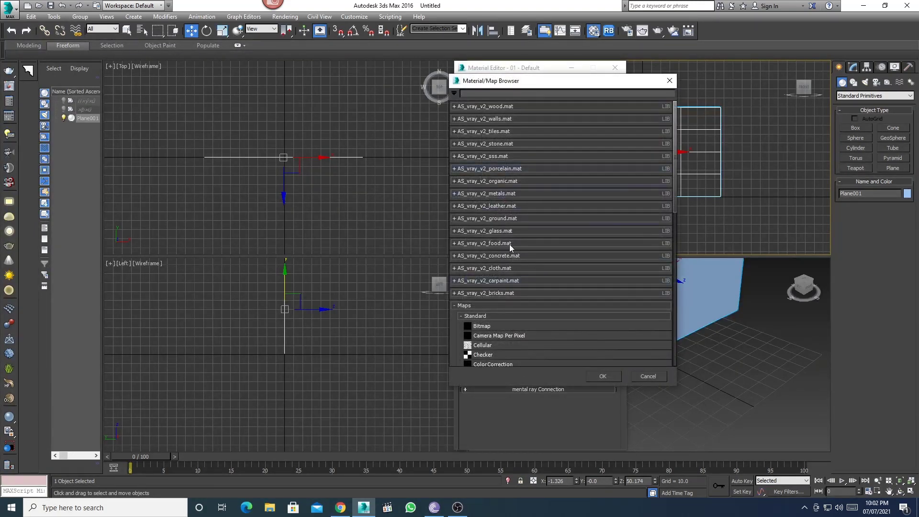
pyautogui.doubleClick(488, 329)
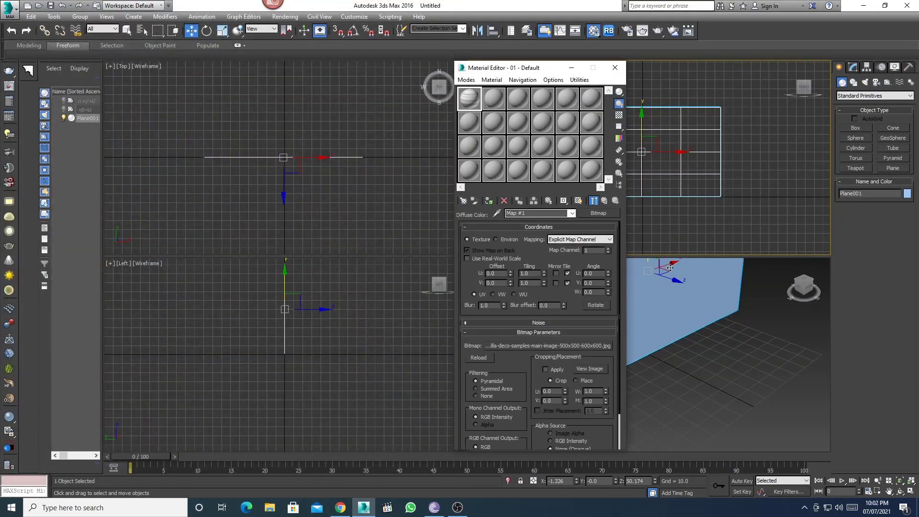
pyautogui.click(489, 201)
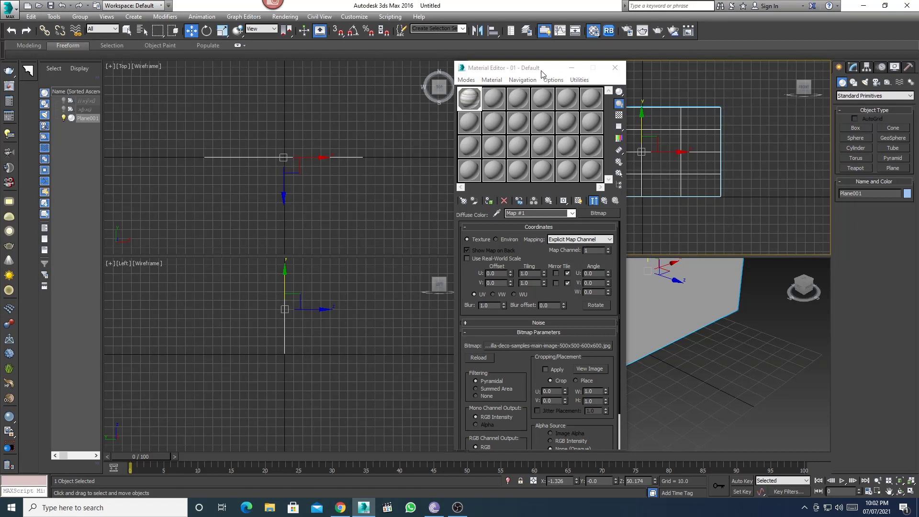
# Switch the Front viewport from wireframe to Shaded display.
pyautogui.moveTo(542, 71); pyautogui.dragTo(267, 71)
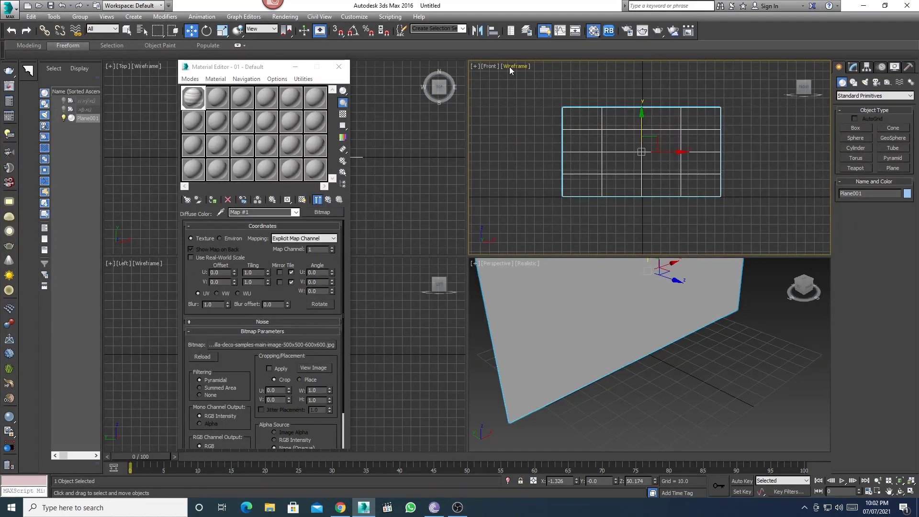
pyautogui.click(510, 67)
pyautogui.click(527, 88)
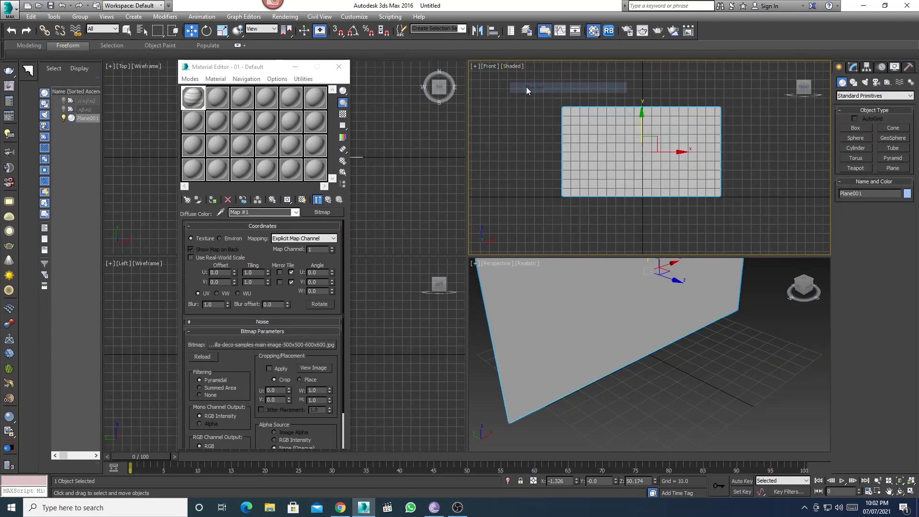
# Hide the Front view grid and turn on Show Shaded Material so the molding image displays.
pyautogui.click(504, 67)
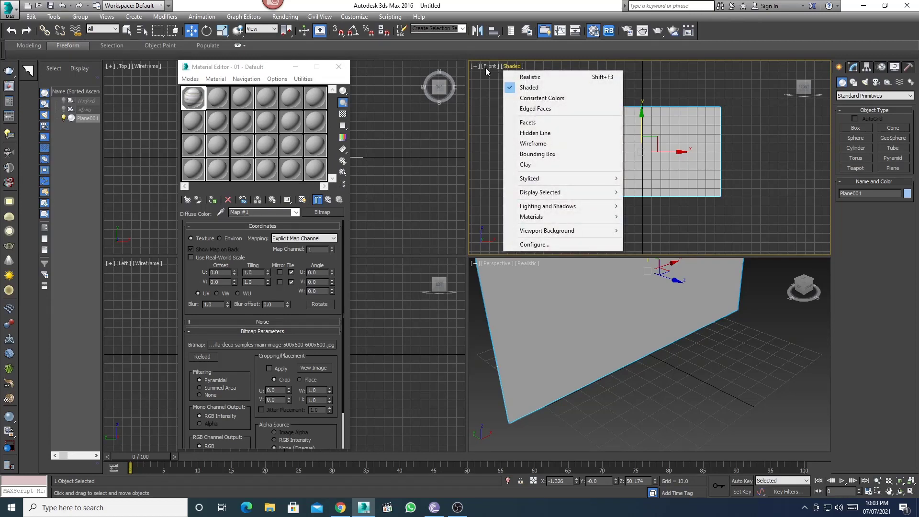
pyautogui.click(485, 68)
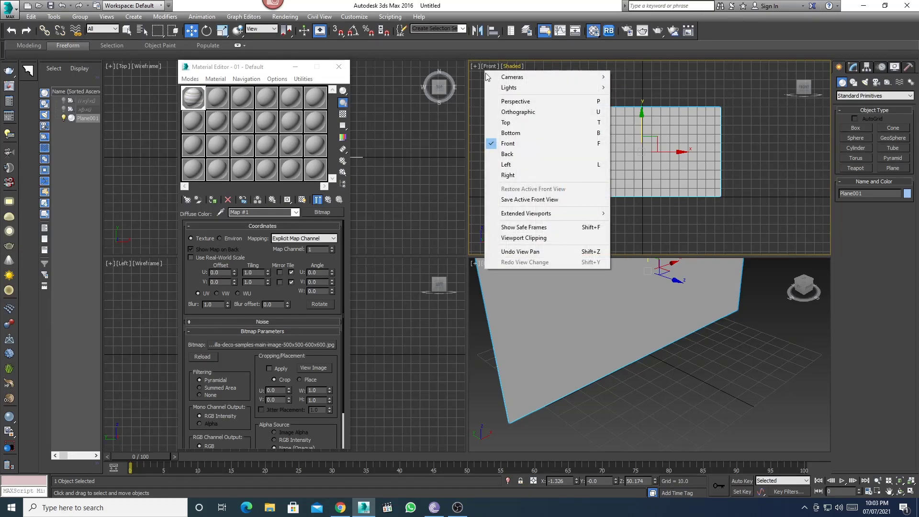
pyautogui.click(475, 67)
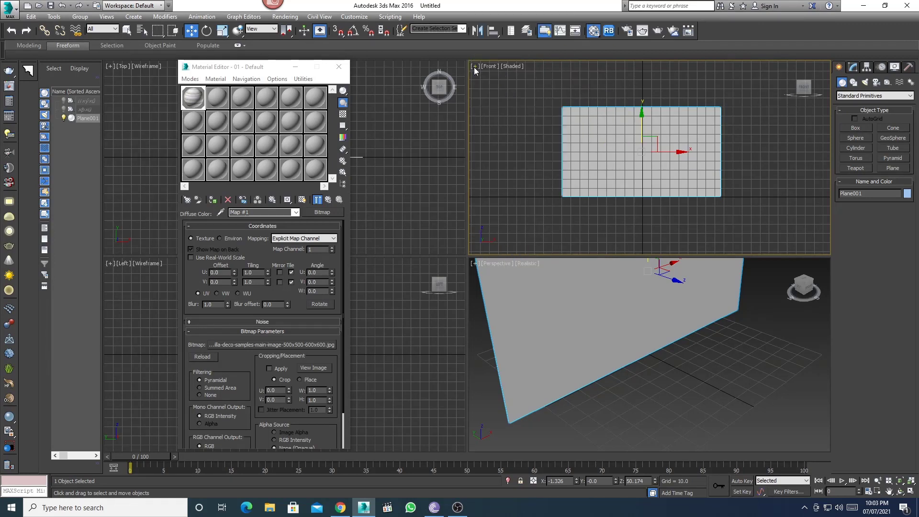
pyautogui.click(474, 69)
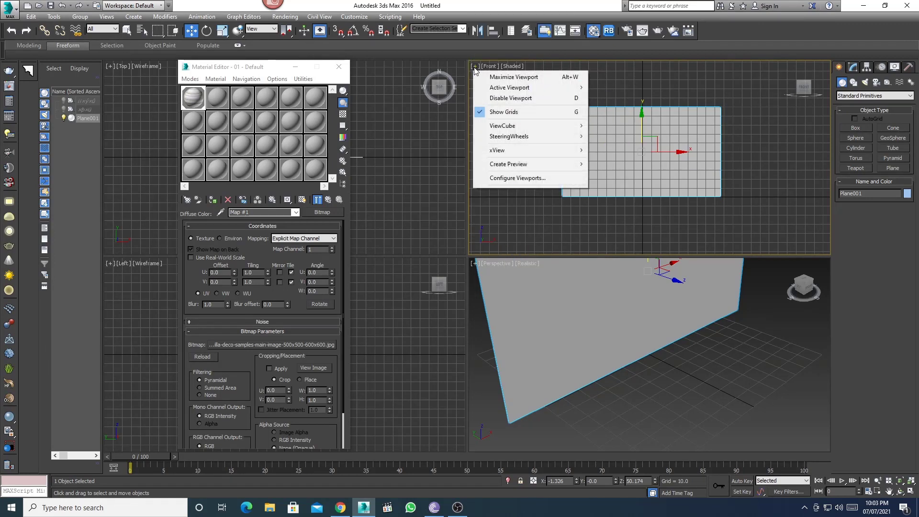
pyautogui.click(502, 113)
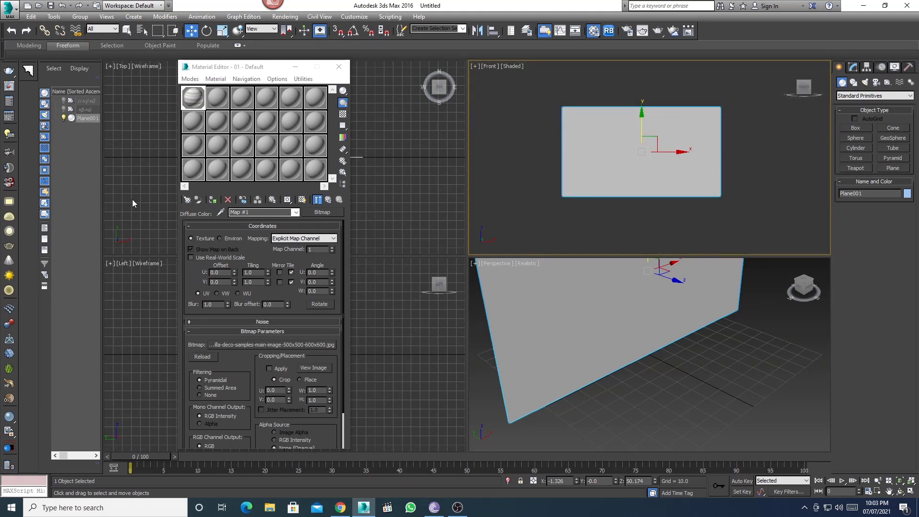
pyautogui.click(302, 200)
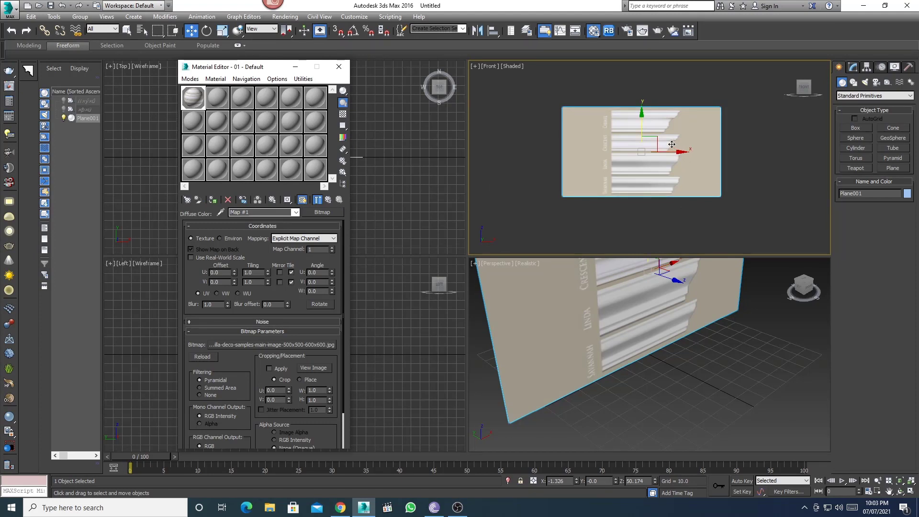
# Zoom the Front view in on a single molding profile in the picture.
pyautogui.scroll(3, 671, 139)
pyautogui.scroll(3, 683, 119)
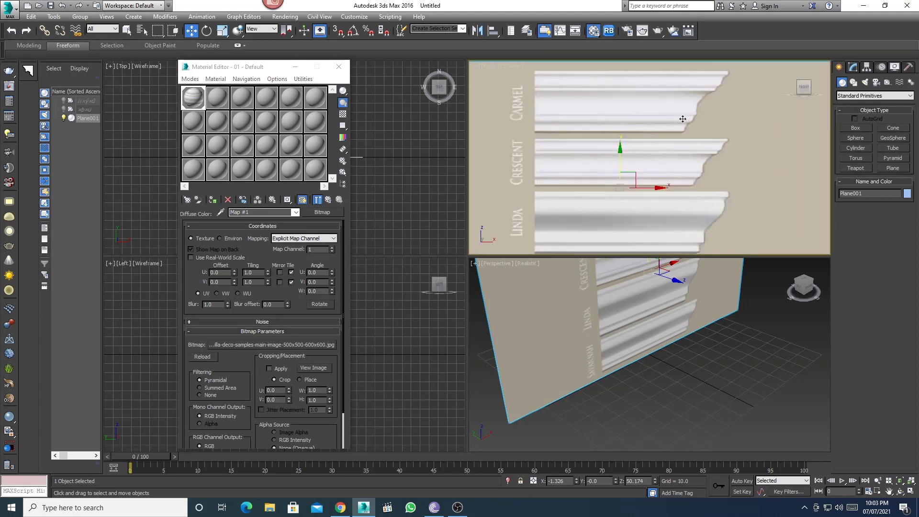
pyautogui.scroll(2, 683, 119)
pyautogui.scroll(2, 708, 122)
pyautogui.scroll(1, 734, 126)
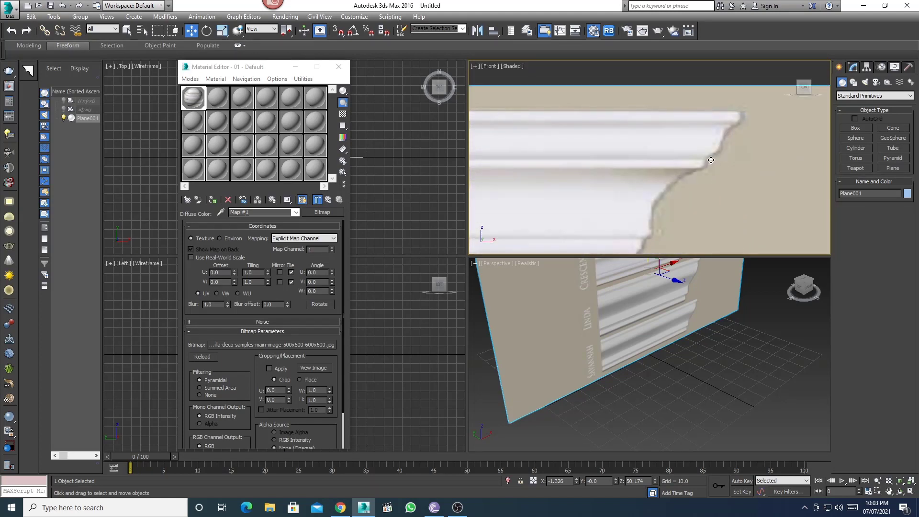
# Start a Line spline with its first two points along the molding's top edge.
pyautogui.click(854, 83)
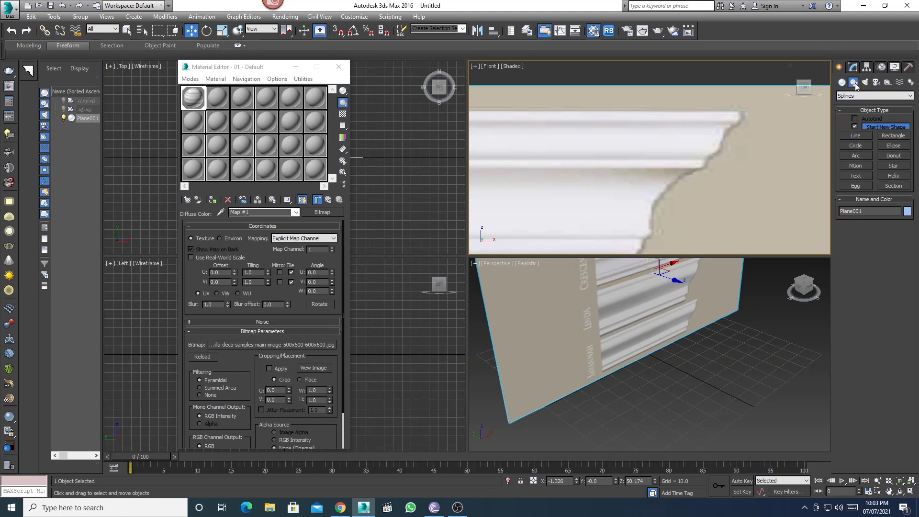
pyautogui.click(860, 136)
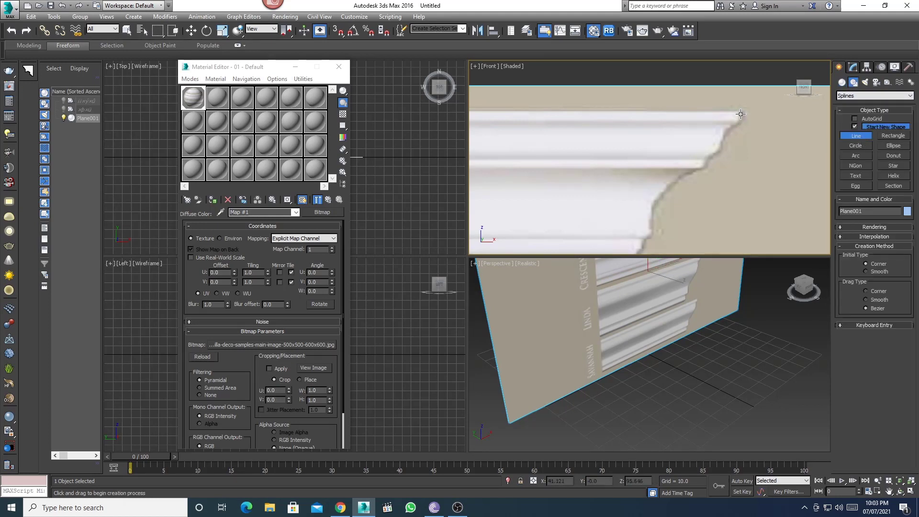
pyautogui.scroll(-3, 741, 112)
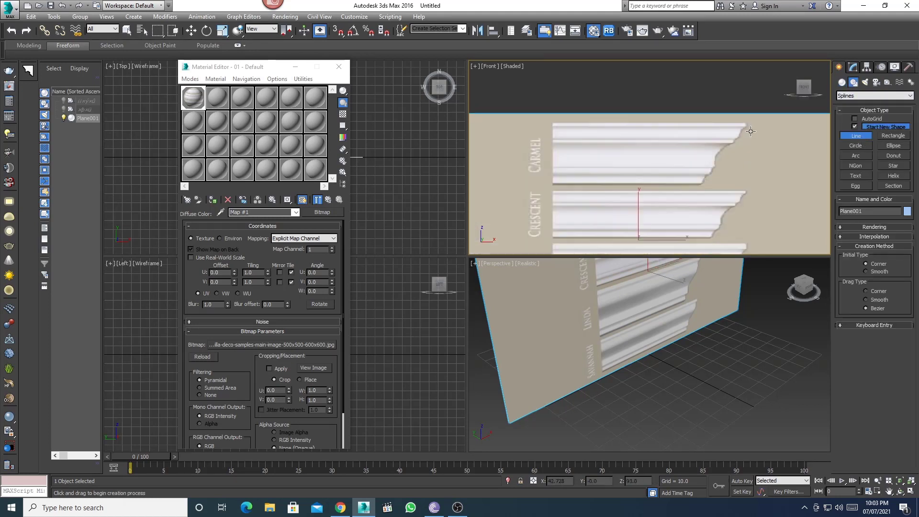
pyautogui.click(554, 124)
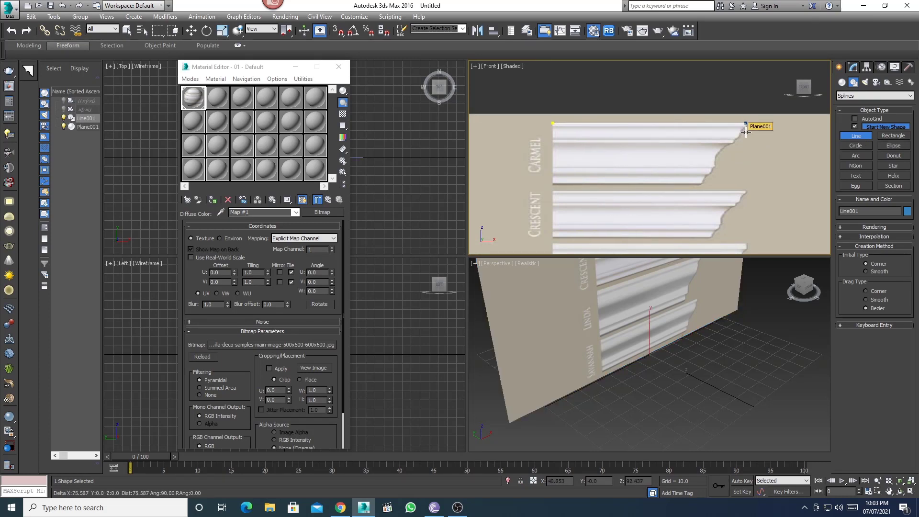
pyautogui.click(746, 125)
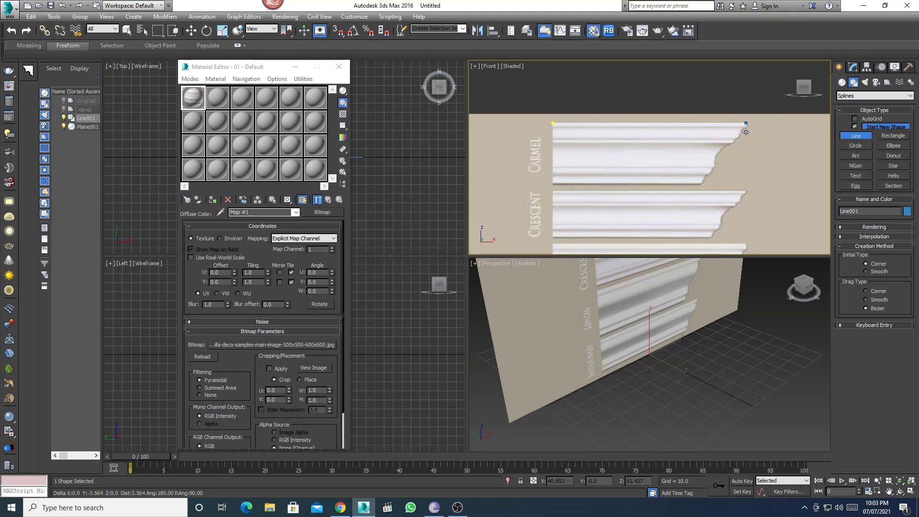
pyautogui.scroll(3, 745, 125)
pyautogui.scroll(3, 745, 125)
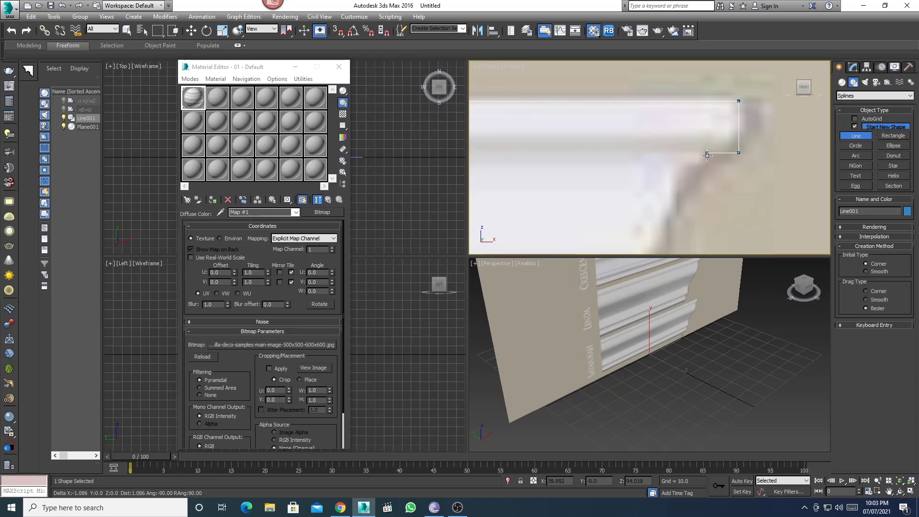
pyautogui.scroll(-3, 701, 124)
pyautogui.scroll(4, 700, 123)
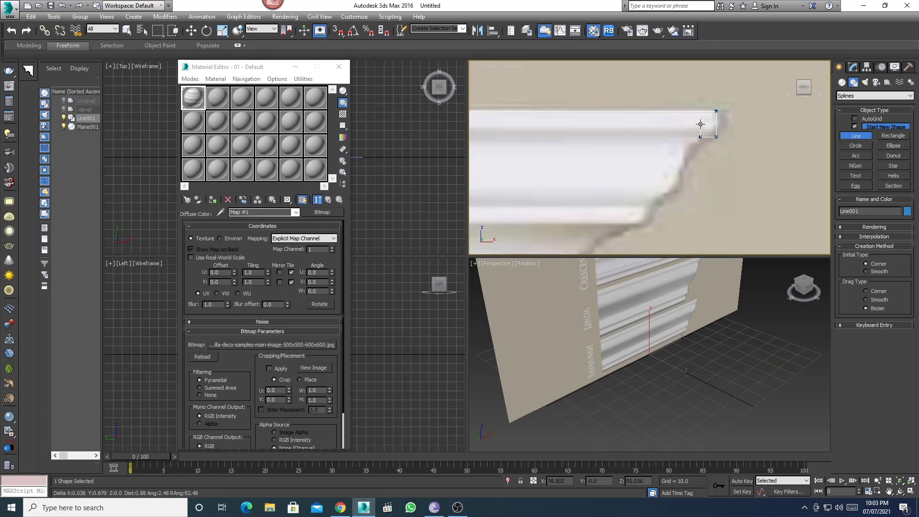
# Trace vertices down the profile's top step and inward along the outline.
pyautogui.keyDown('shift'); pyautogui.click(681, 151); pyautogui.keyUp('shift')
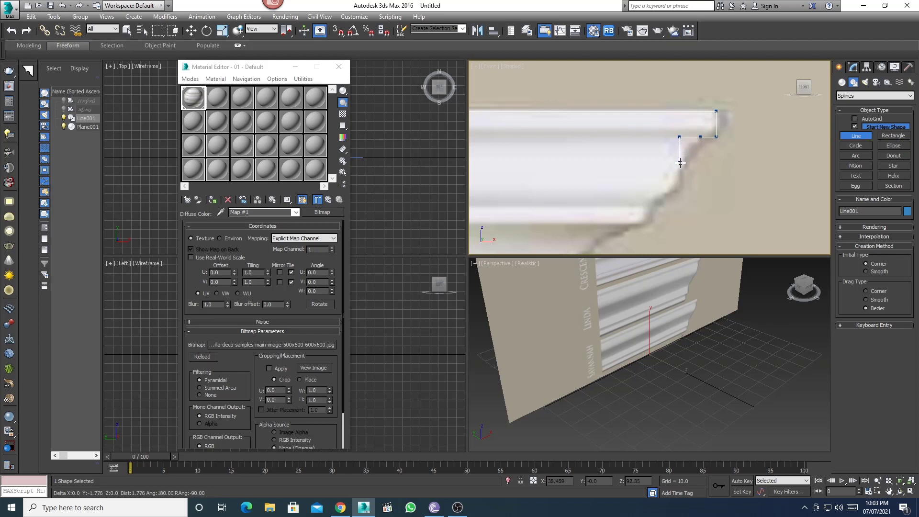
pyautogui.keyDown('shift'); pyautogui.click(681, 165); pyautogui.keyUp('shift')
pyautogui.keyDown('shift'); pyautogui.click(659, 205); pyautogui.keyUp('shift')
pyautogui.keyDown('shift'); pyautogui.click(649, 206); pyautogui.keyUp('shift')
pyautogui.keyDown('shift'); pyautogui.click(648, 225); pyautogui.keyUp('shift')
pyautogui.keyDown('shift'); pyautogui.click(633, 225); pyautogui.keyUp('shift')
pyautogui.scroll(-2, 634, 220)
pyautogui.scroll(2, 630, 163)
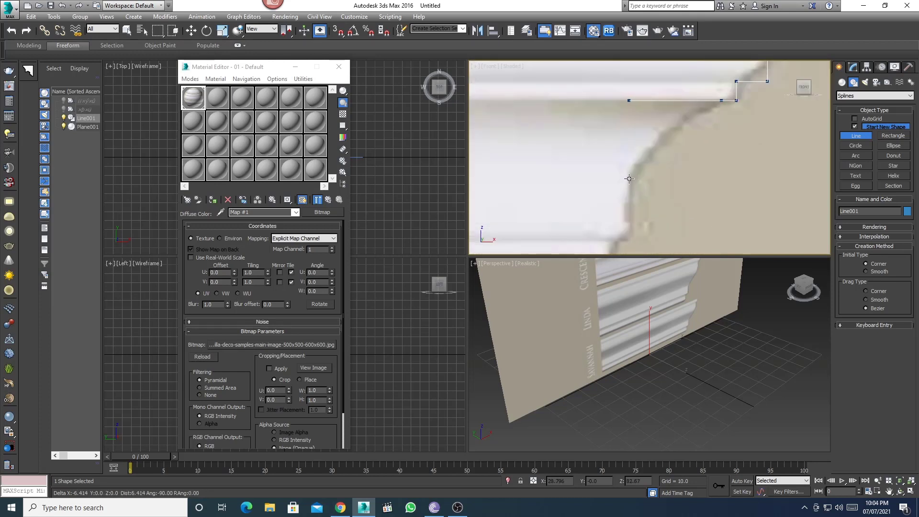
# Add vertices down the curved edge and along the next horizontal segment.
pyautogui.keyDown('shift'); pyautogui.click(628, 177); pyautogui.keyUp('shift')
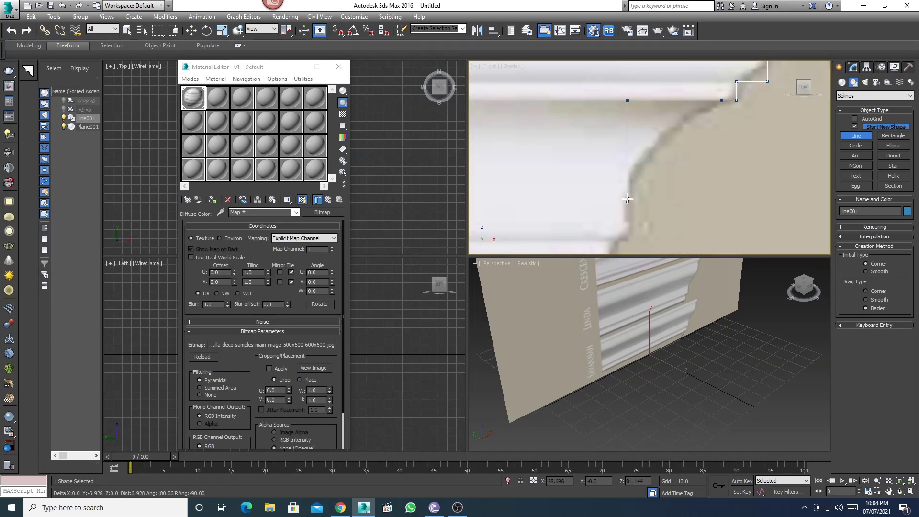
pyautogui.keyDown('shift'); pyautogui.click(627, 191); pyautogui.keyUp('shift')
pyautogui.click(627, 240)
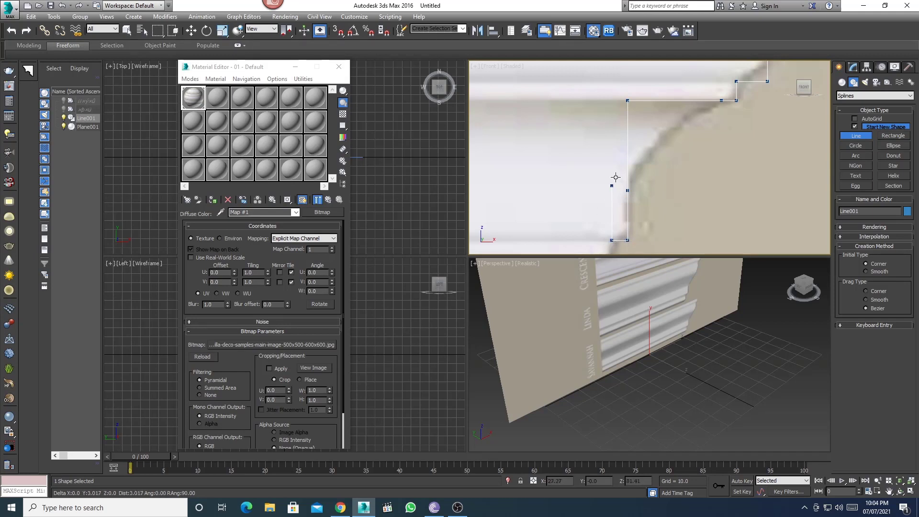
pyautogui.scroll(-5, 609, 201)
pyautogui.scroll(3, 609, 201)
pyautogui.scroll(2, 605, 194)
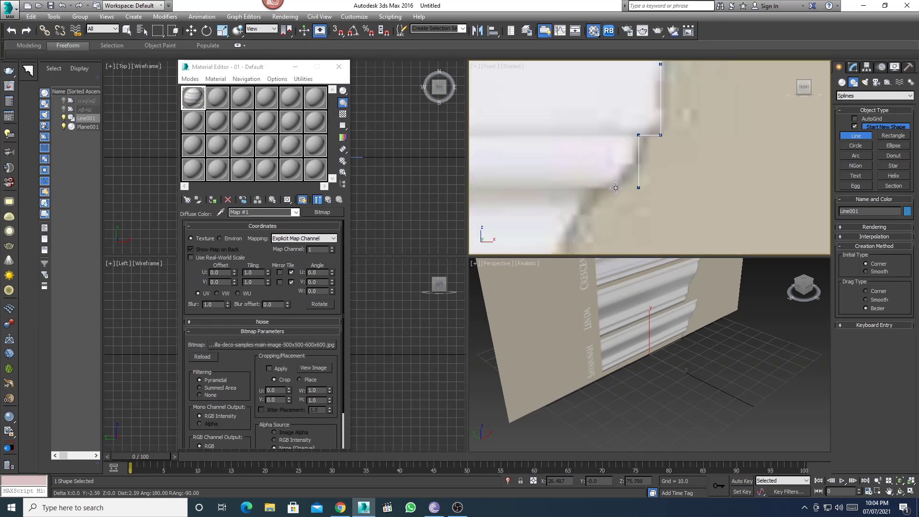
pyautogui.keyDown('shift'); pyautogui.click(586, 188); pyautogui.keyUp('shift')
pyautogui.scroll(-2, 588, 187)
pyautogui.scroll(1, 591, 183)
pyautogui.scroll(1, 594, 181)
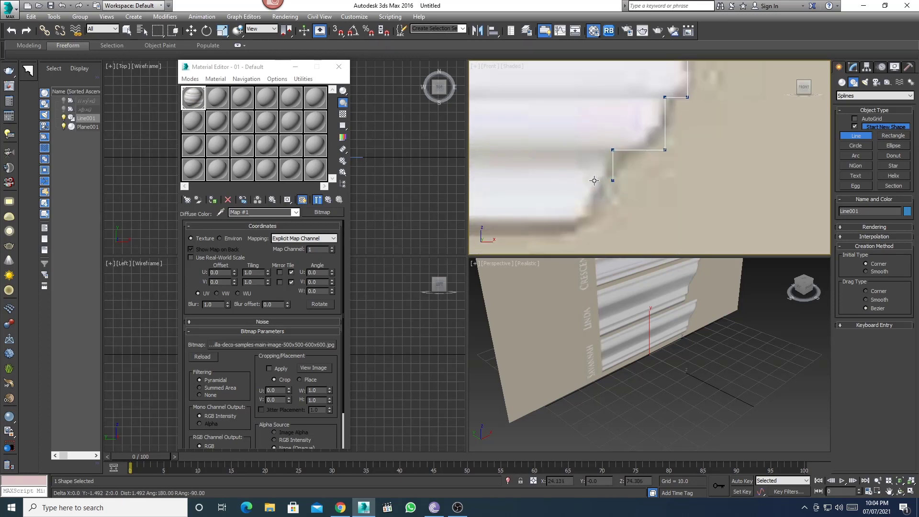
# Place the last points down to the bottom-left corner and close the spline.
pyautogui.keyDown('shift'); pyautogui.click(584, 173); pyautogui.keyUp('shift')
pyautogui.keyDown('shift'); pyautogui.click(587, 211); pyautogui.keyUp('shift')
pyautogui.scroll(-3, 565, 229)
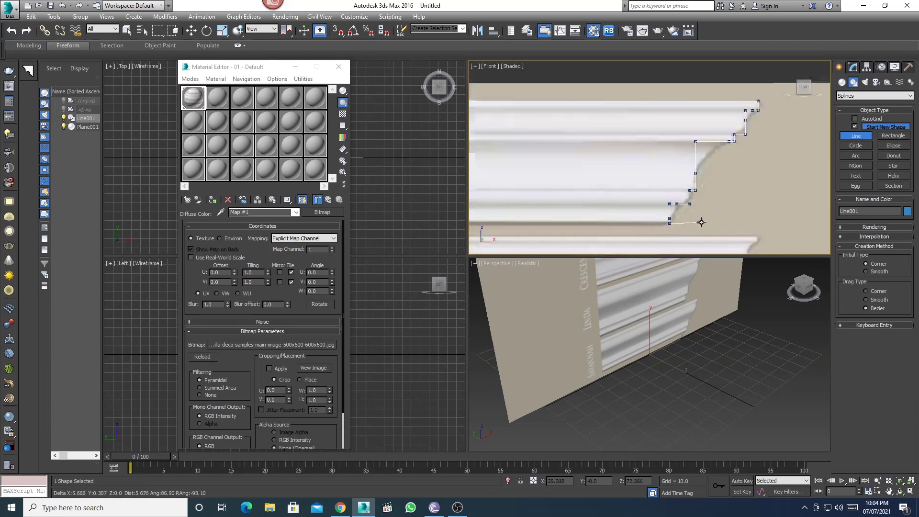
pyautogui.scroll(-3, 550, 228)
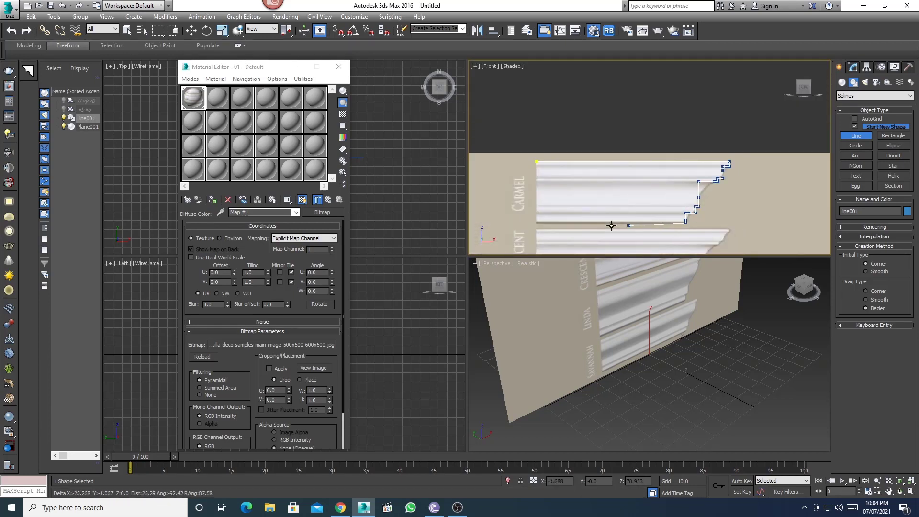
pyautogui.keyDown('shift'); pyautogui.click(537, 222); pyautogui.keyUp('shift')
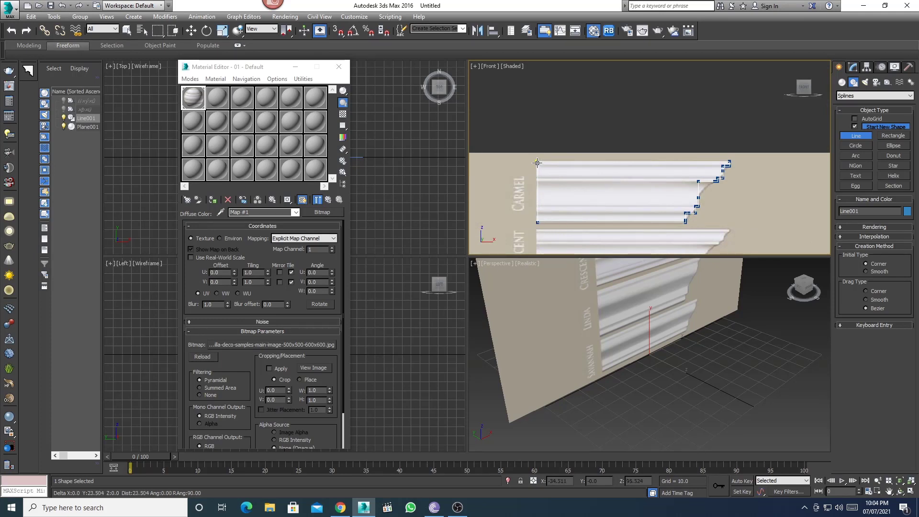
pyautogui.click(538, 164)
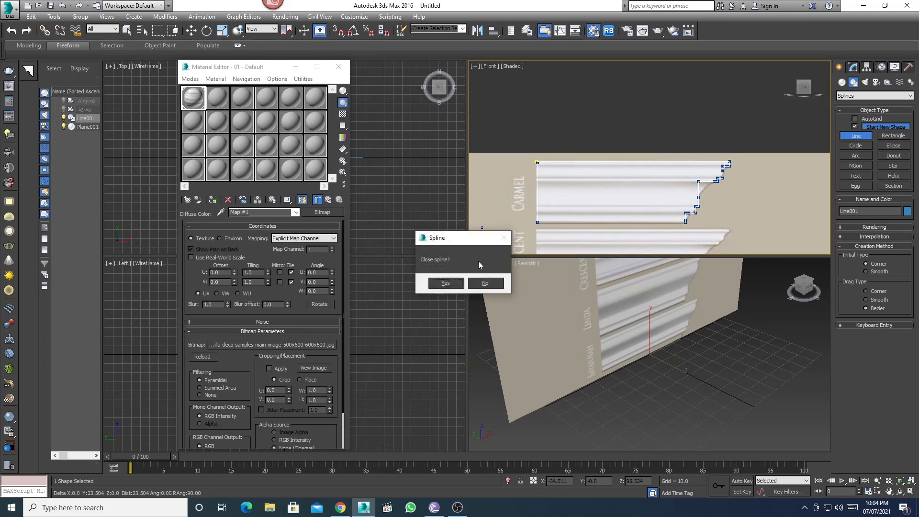
pyautogui.click(462, 282)
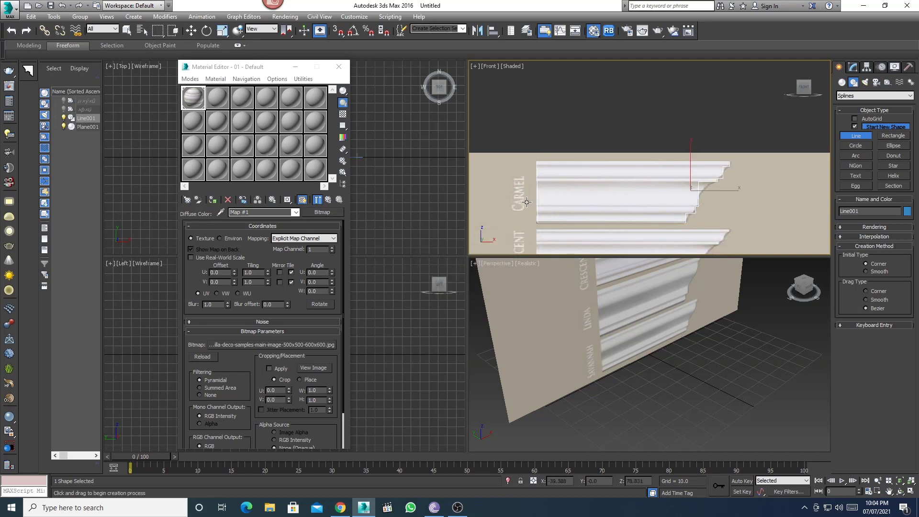
# Enter Line001's vertex editing and zoom in on the profile's upper corner vertices.
pyautogui.click(854, 67)
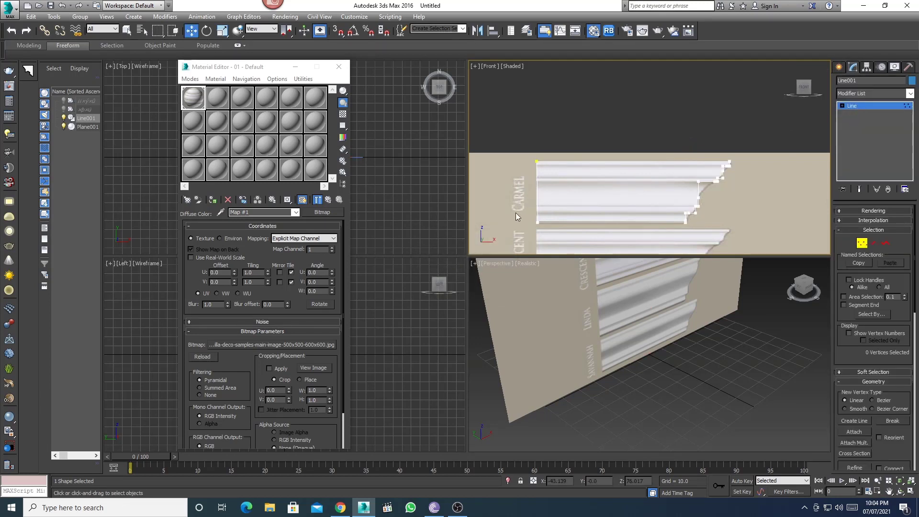
pyautogui.click(537, 221)
pyautogui.scroll(3, 537, 223)
pyautogui.scroll(3, 534, 230)
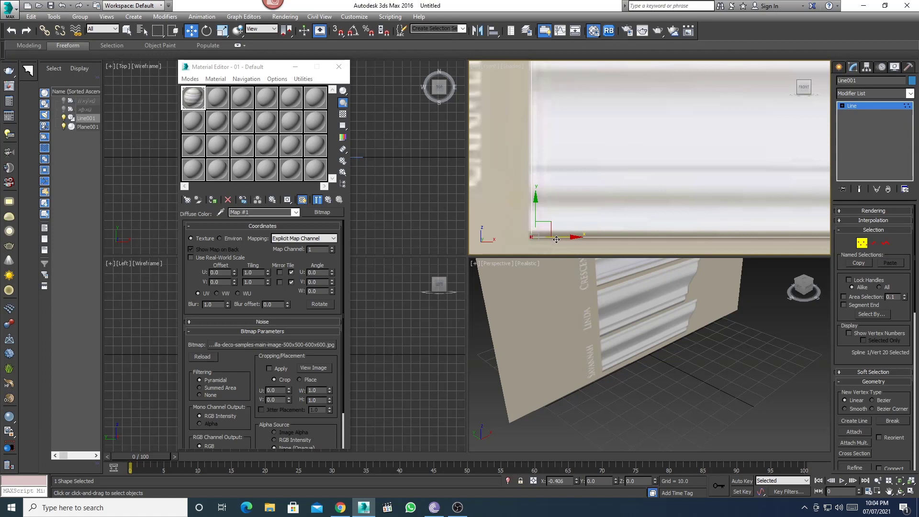
pyautogui.scroll(-2, 565, 232)
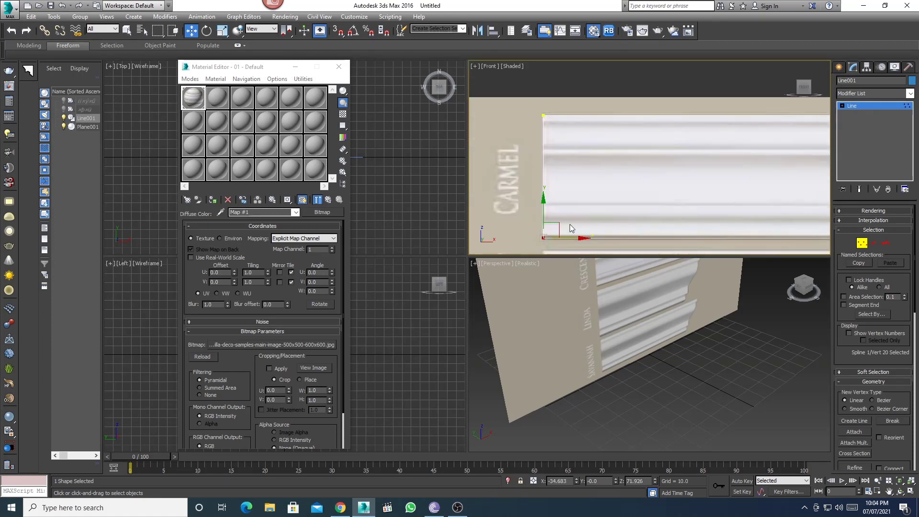
pyautogui.moveTo(570, 224); pyautogui.dragTo(544, 203, button='middle')
pyautogui.scroll(2, 685, 185)
pyautogui.scroll(2, 681, 95)
pyautogui.moveTo(681, 95); pyautogui.dragTo(671, 170, button='middle')
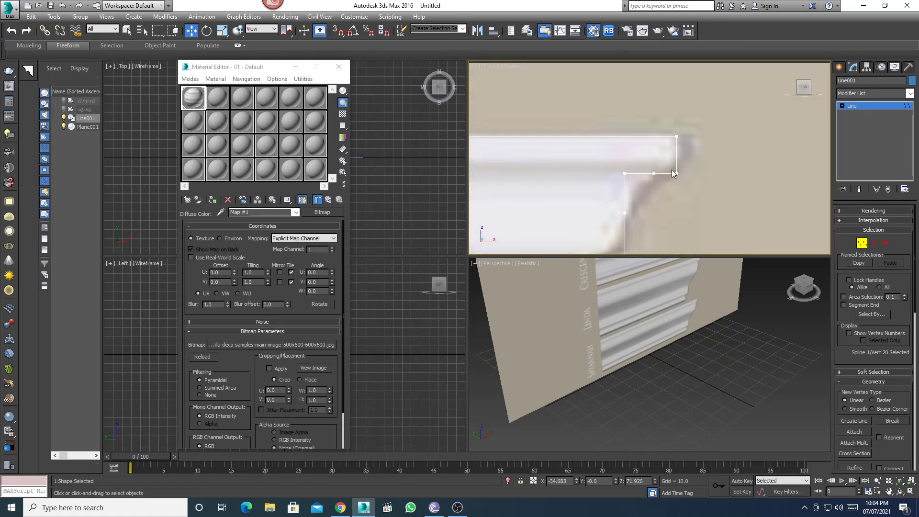
pyautogui.scroll(1, 683, 160)
# Round the two upper corner vertices with a 6.17 fillet.
pyautogui.click(672, 181)
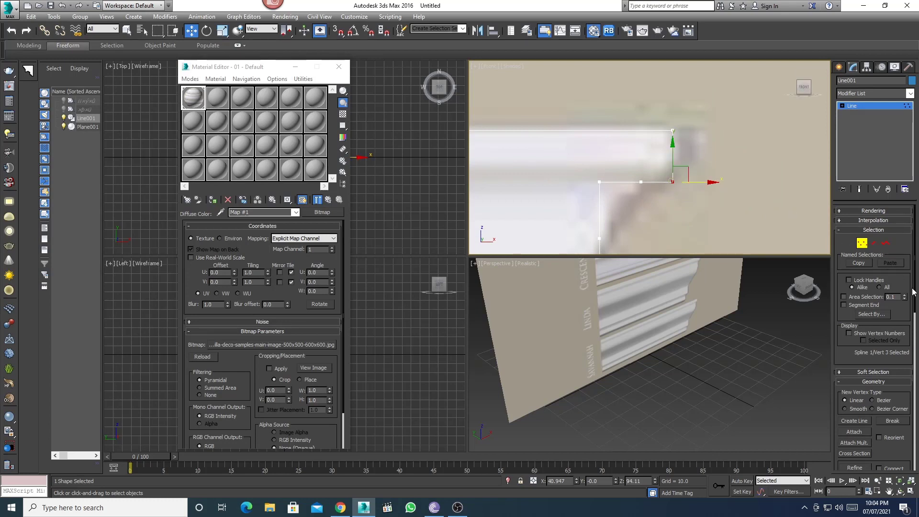
pyautogui.scroll(-5, 910, 322)
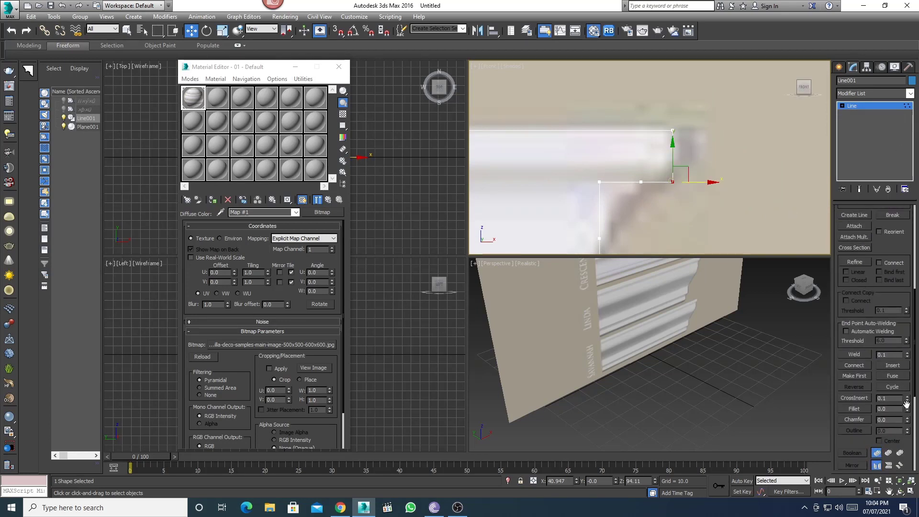
pyautogui.moveTo(909, 411); pyautogui.dragTo(906, 402)
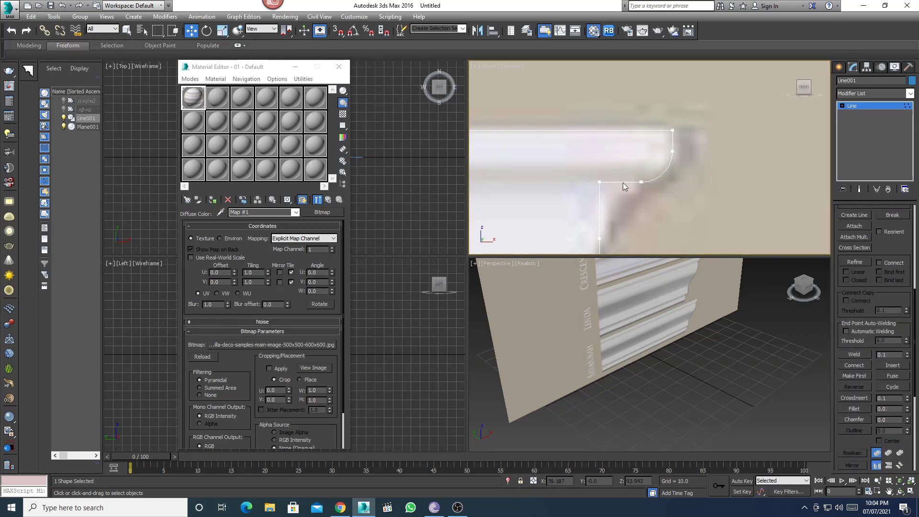
pyautogui.click(600, 182)
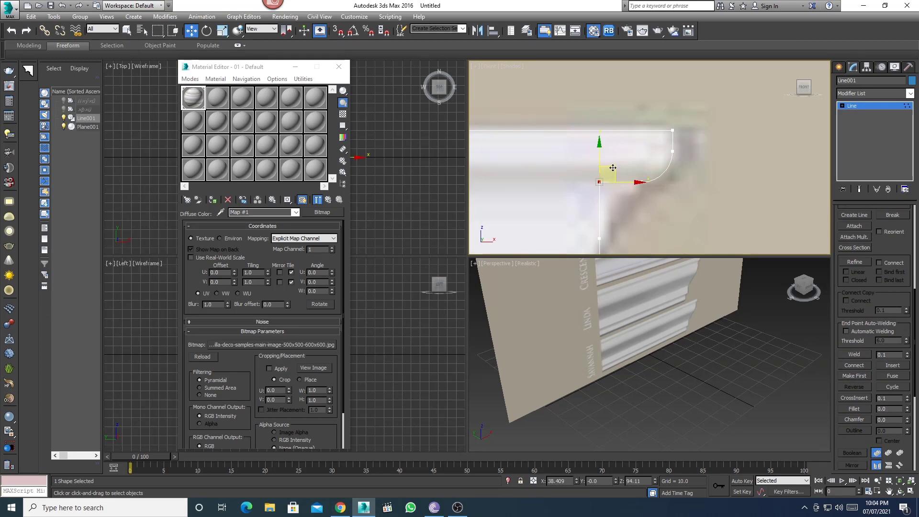
pyautogui.click(909, 409)
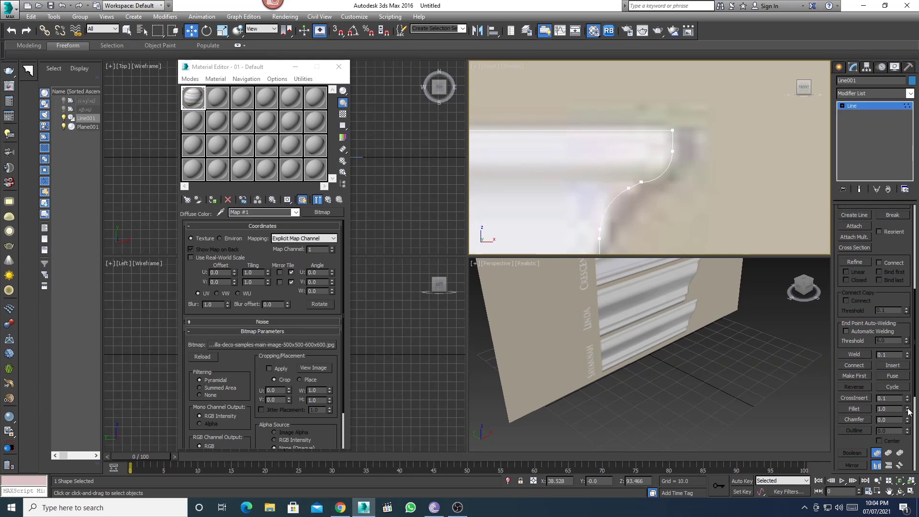
# Move the next corner vertex onto the moulding edge and select the step corner.
pyautogui.moveTo(671, 227); pyautogui.dragTo(707, 144, button='middle')
pyautogui.click(636, 235)
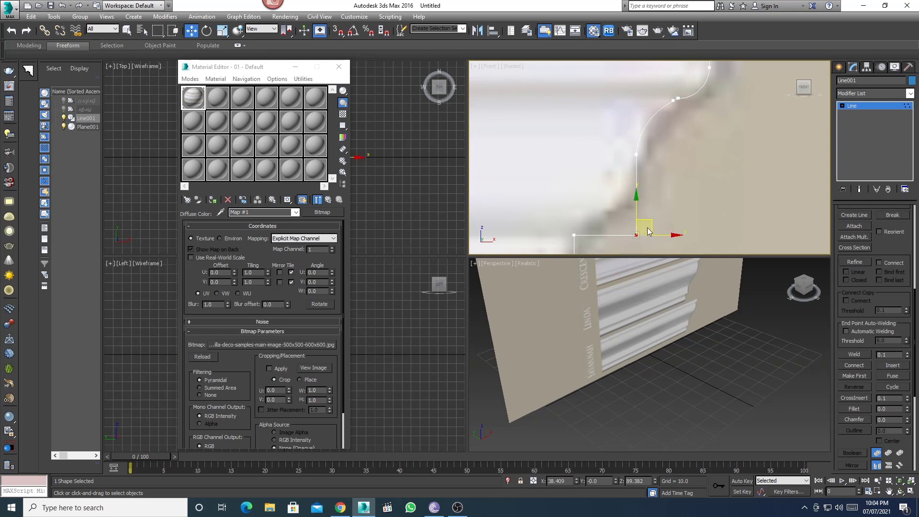
pyautogui.moveTo(651, 220); pyautogui.dragTo(645, 204)
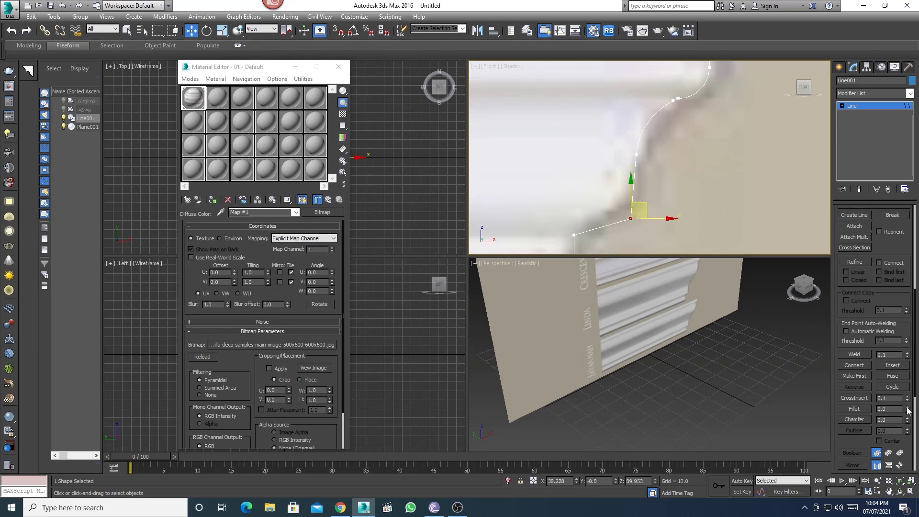
pyautogui.scroll(2, 685, 209)
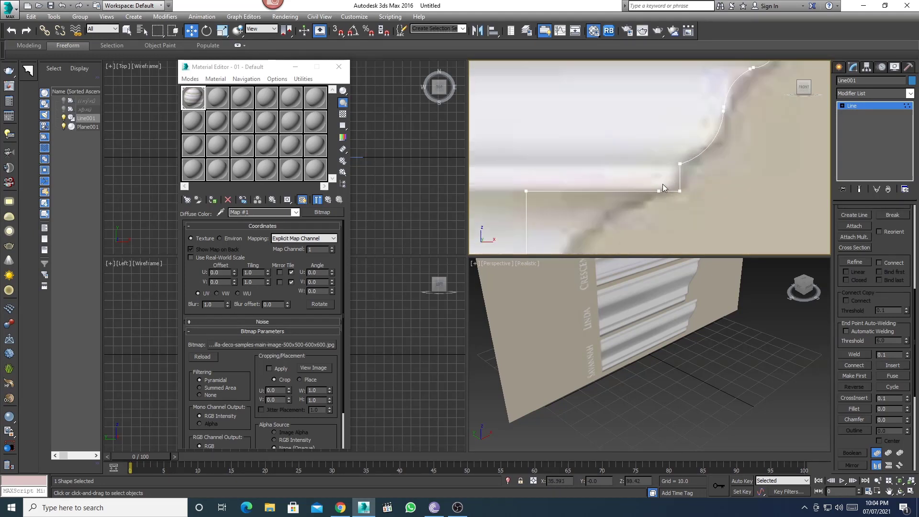
pyautogui.click(680, 192)
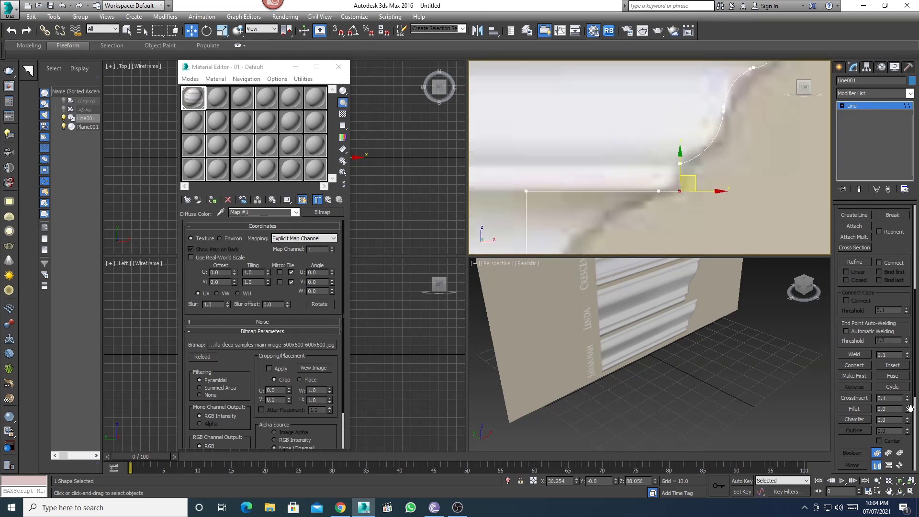
pyautogui.scroll(2, 654, 158)
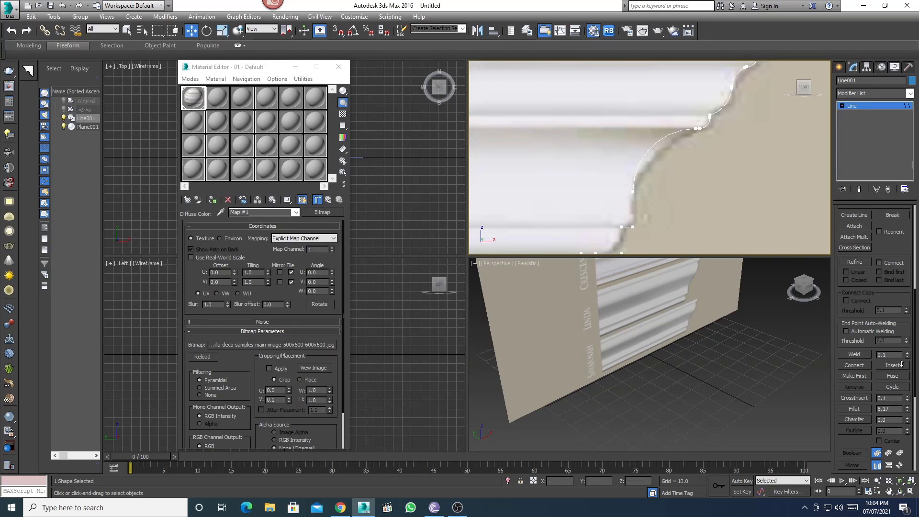
# Nudge the step corner vertex onto the edge, undoing a trial fillet and move.
pyautogui.moveTo(647, 116); pyautogui.dragTo(650, 135)
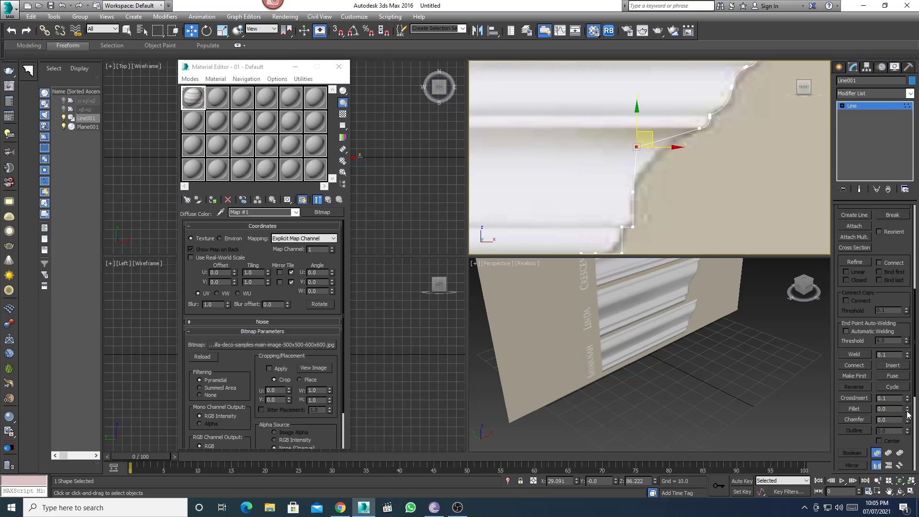
pyautogui.moveTo(908, 408); pyautogui.dragTo(907, 383)
pyautogui.hotkey('ctrl', 'z')
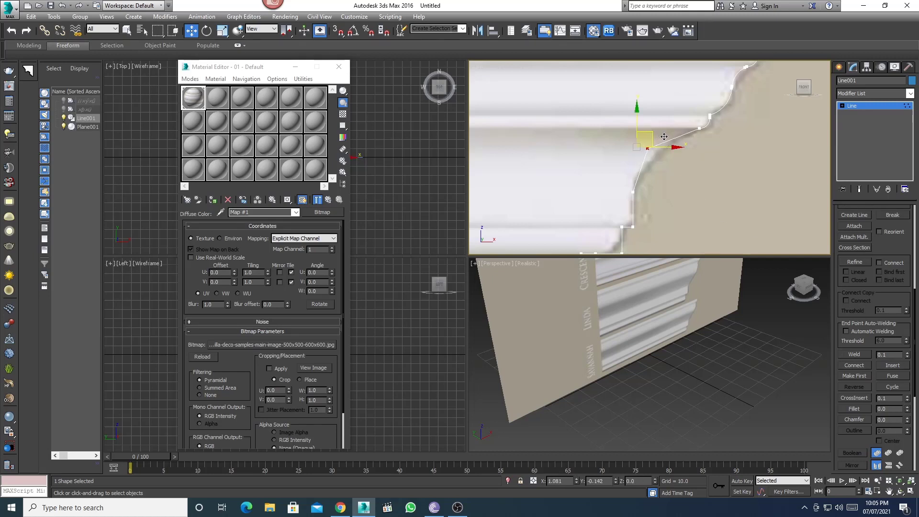
pyautogui.click(646, 147)
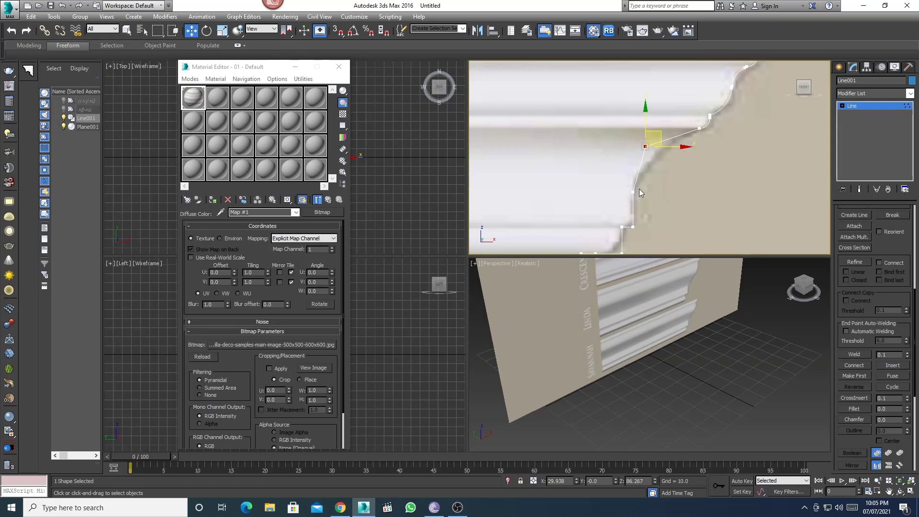
pyautogui.moveTo(633, 192); pyautogui.dragTo(633, 186)
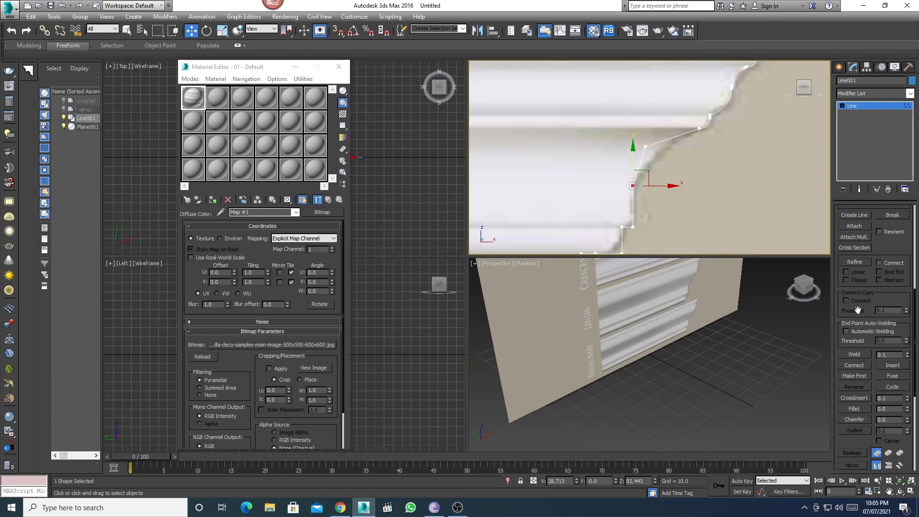
pyautogui.hotkey('ctrl', 'z')
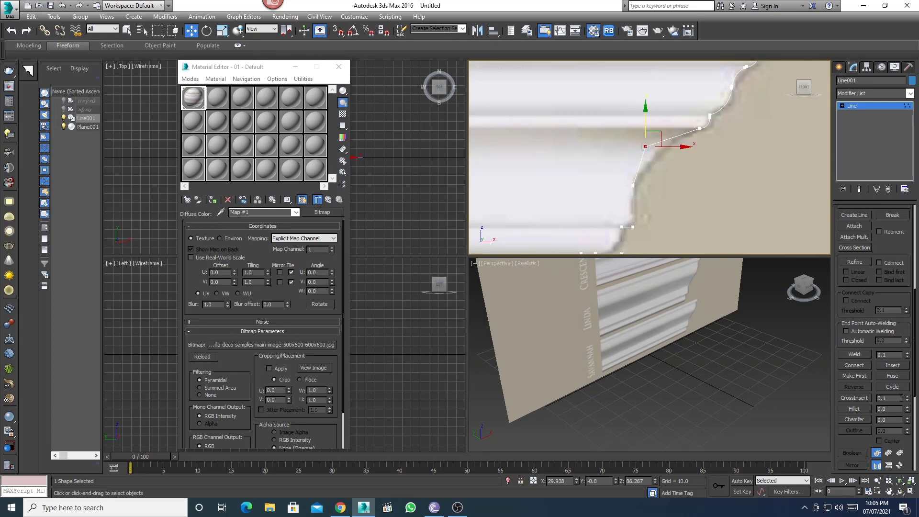
pyautogui.click(642, 208)
pyautogui.moveTo(642, 208); pyautogui.dragTo(676, 176, button='middle')
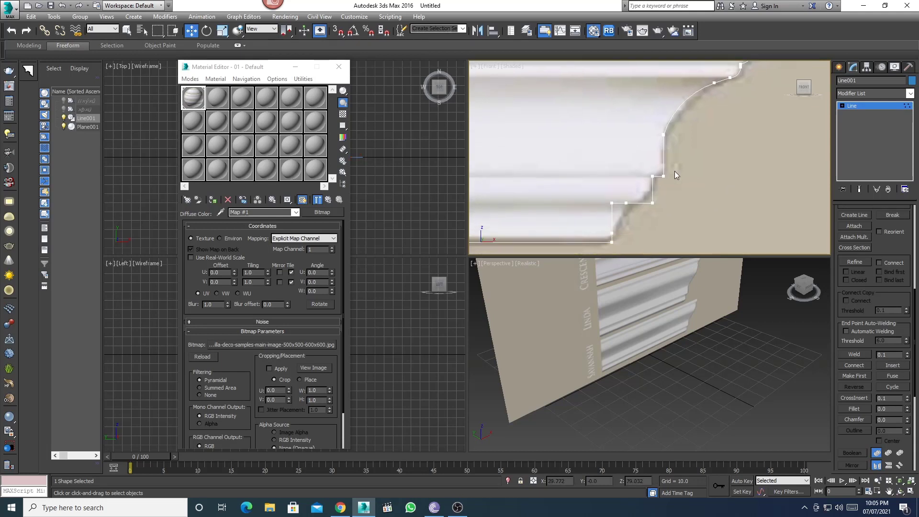
# Fillet the lower corner vertices and slide the bottom step point right to match the edge.
pyautogui.click(662, 179)
pyautogui.moveTo(908, 408); pyautogui.dragTo(908, 404)
pyautogui.click(653, 202)
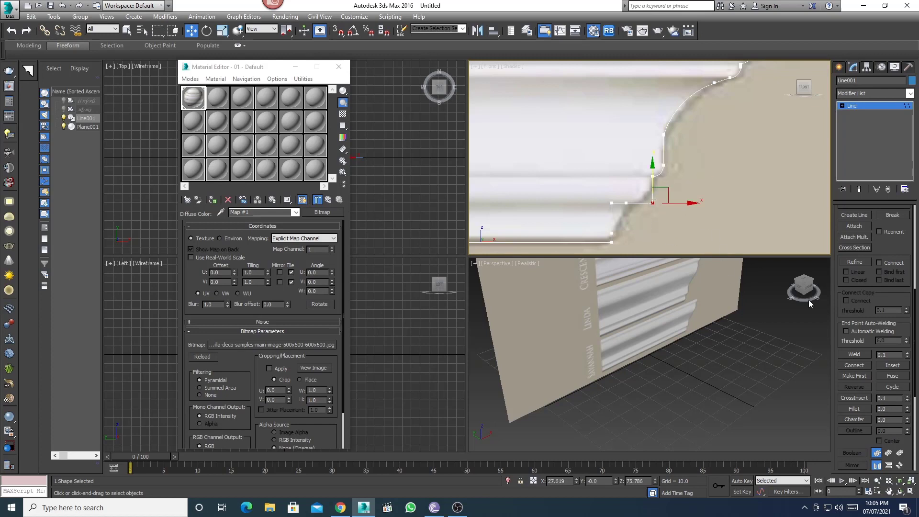
pyautogui.moveTo(909, 413); pyautogui.dragTo(906, 390)
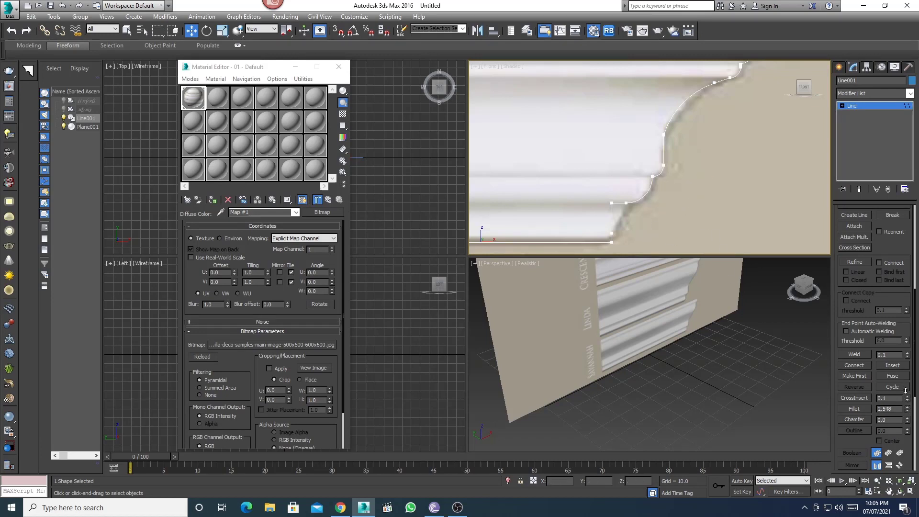
pyautogui.click(618, 203)
pyautogui.moveTo(621, 202); pyautogui.dragTo(626, 203)
pyautogui.click(613, 218)
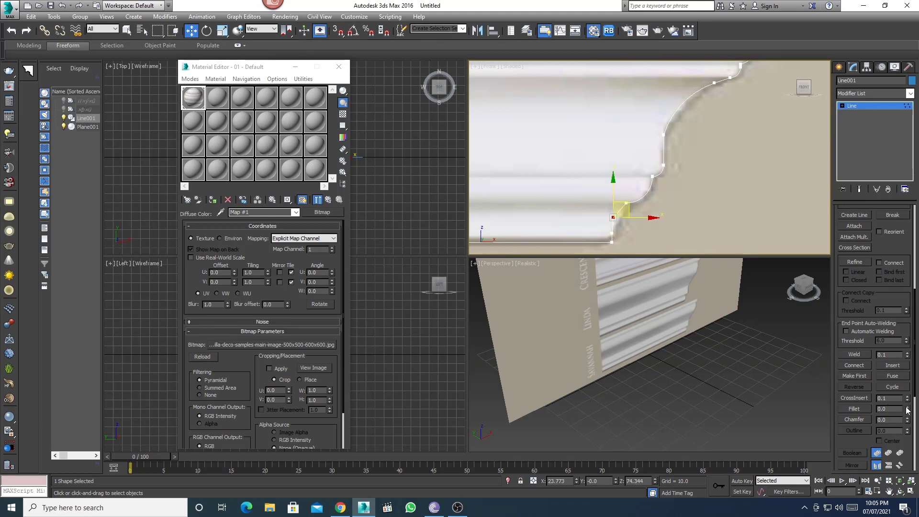
pyautogui.moveTo(909, 409); pyautogui.dragTo(908, 405)
pyautogui.scroll(-2, 676, 223)
# Leave Line001's vertex editing, zoom the Front view over the profiles, and activate Line.
pyautogui.scroll(-2, 688, 184)
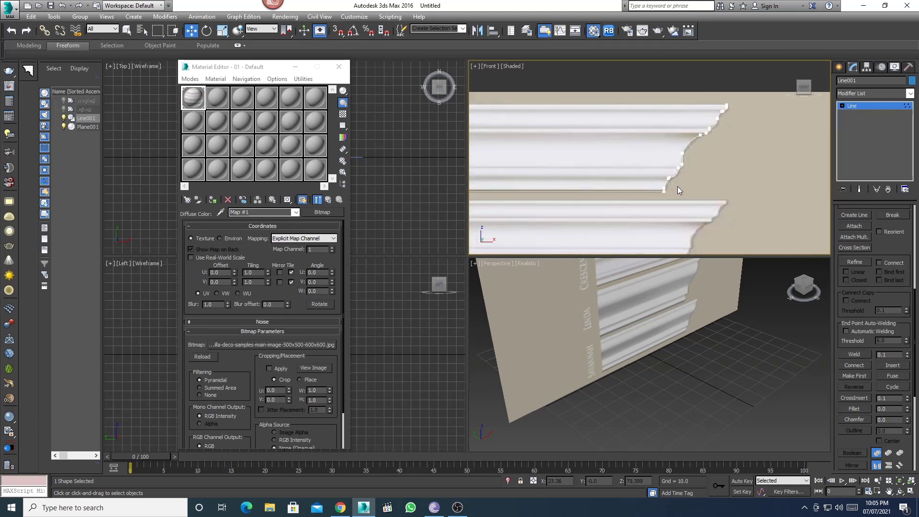
pyautogui.scroll(-1, 677, 186)
pyautogui.scroll(1, 696, 179)
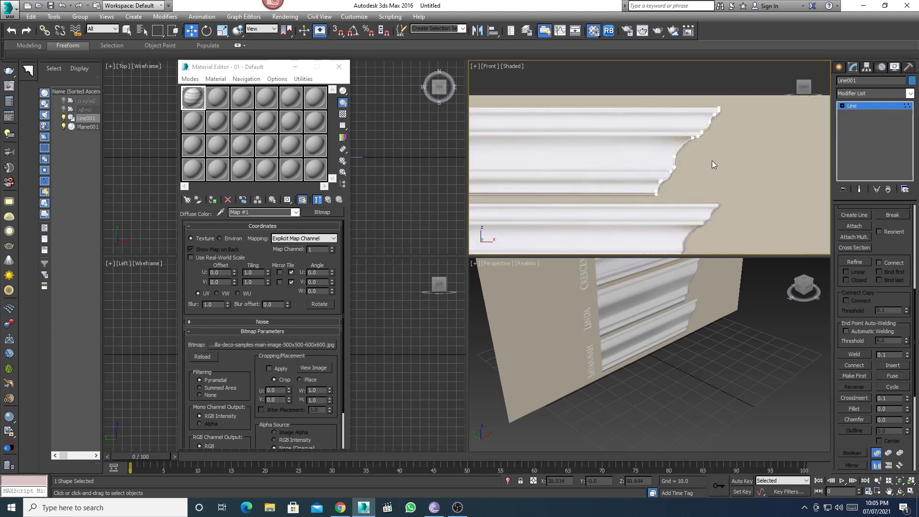
pyautogui.click(854, 106)
pyautogui.scroll(-1, 663, 166)
pyautogui.scroll(-1, 662, 166)
pyautogui.scroll(-1, 663, 166)
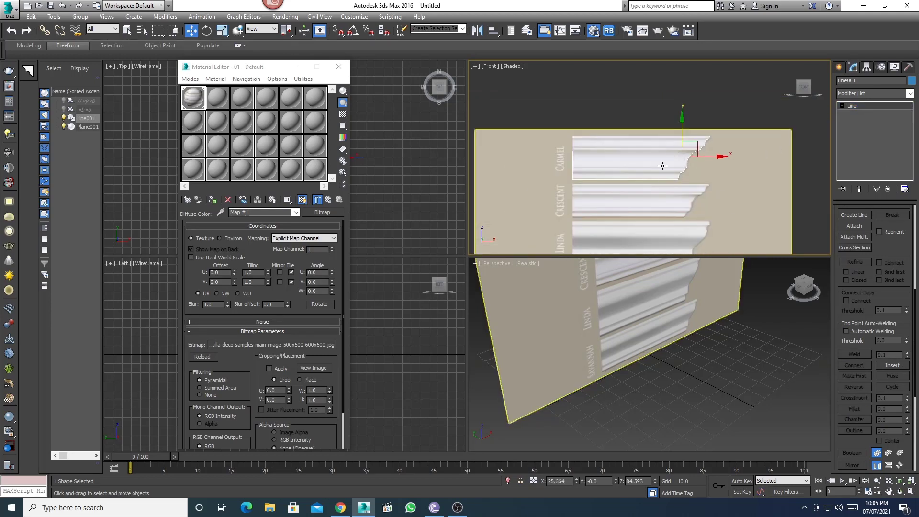
pyautogui.scroll(1, 642, 191)
pyautogui.scroll(2, 645, 179)
pyautogui.scroll(1, 658, 159)
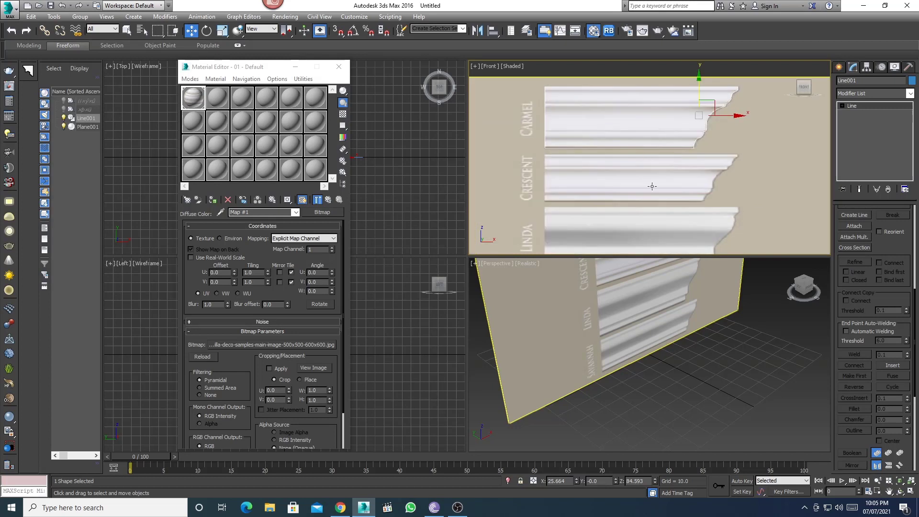
pyautogui.scroll(-1, 647, 191)
pyautogui.scroll(1, 642, 189)
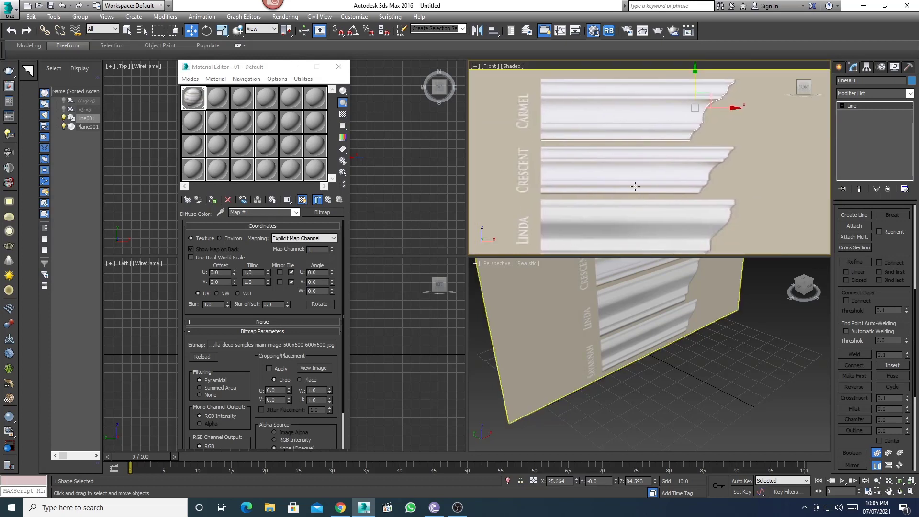
pyautogui.scroll(1, 635, 187)
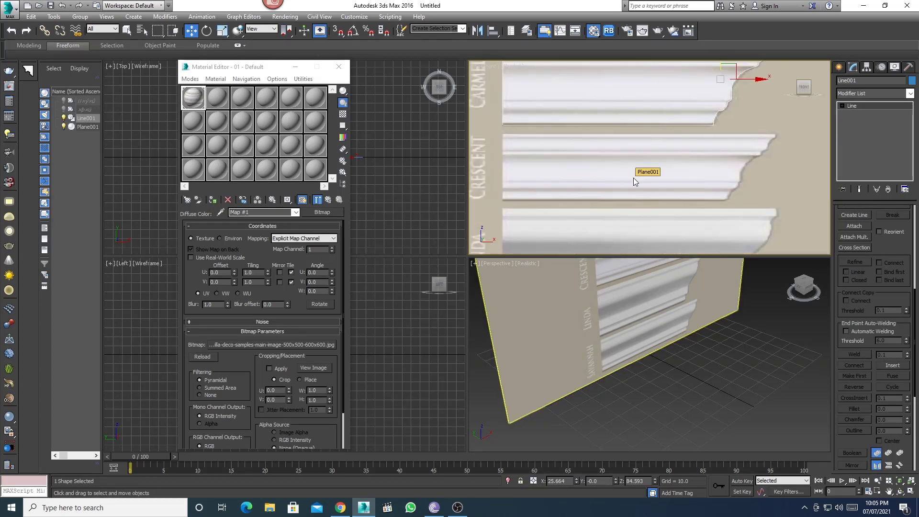
pyautogui.scroll(-2, 631, 165)
pyautogui.scroll(-2, 629, 157)
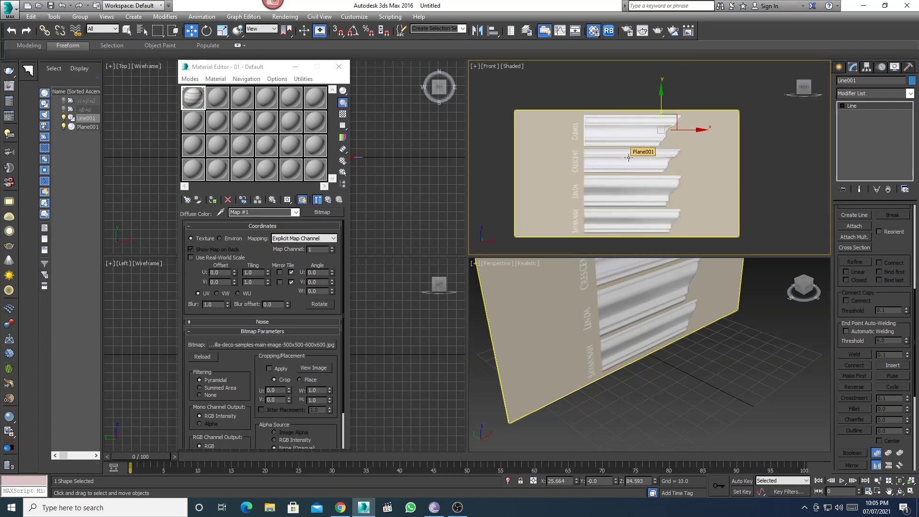
pyautogui.scroll(3, 628, 160)
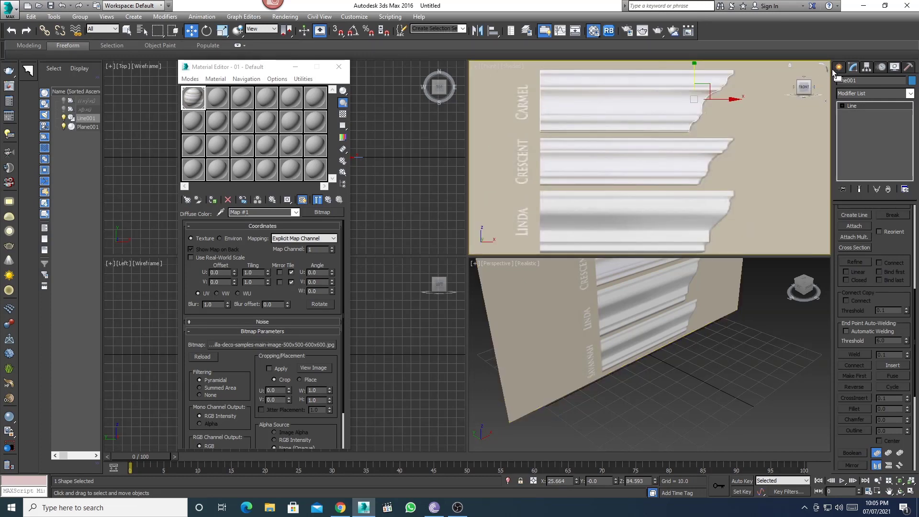
pyautogui.click(839, 67)
# Start a Line spline and trace the Crescent profile's top corner and first step in Front view.
pyautogui.click(856, 135)
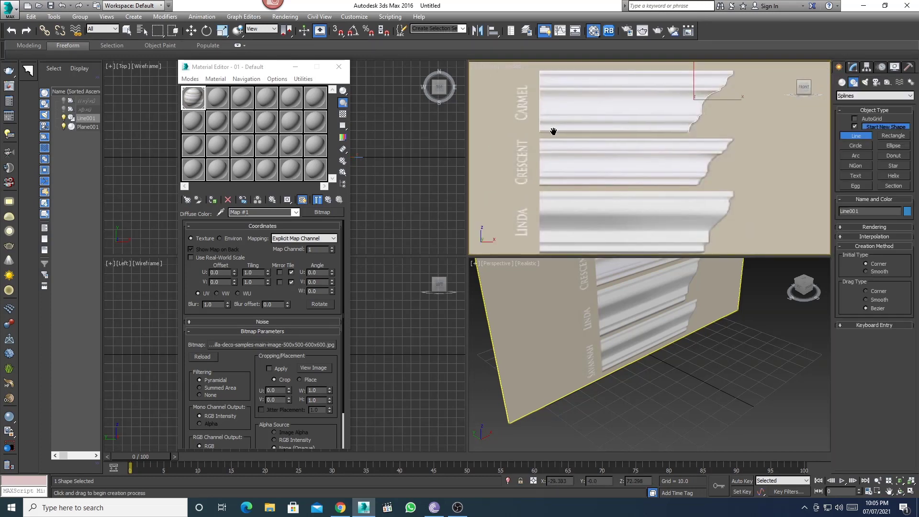
pyautogui.scroll(4, 535, 143)
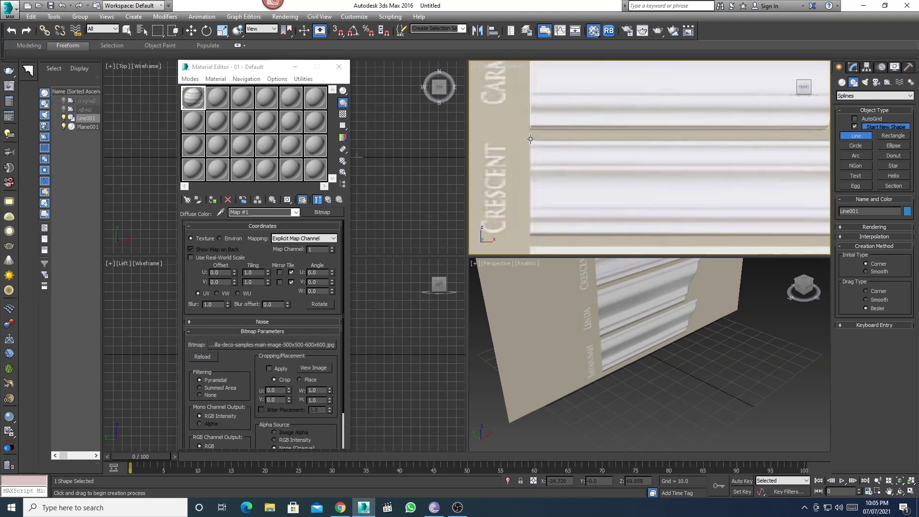
pyautogui.click(530, 141)
pyautogui.scroll(-3, 527, 163)
pyautogui.scroll(4, 728, 170)
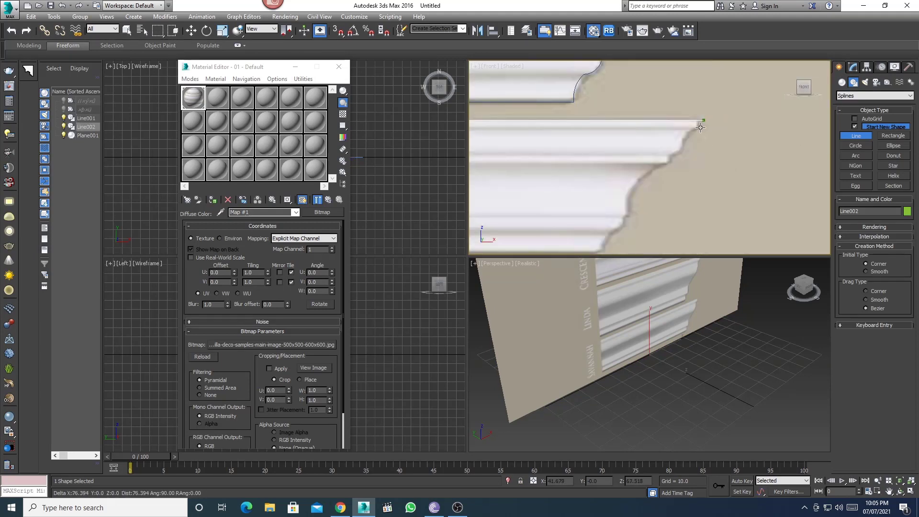
pyautogui.scroll(2, 696, 119)
pyautogui.click(695, 119)
pyautogui.click(695, 139)
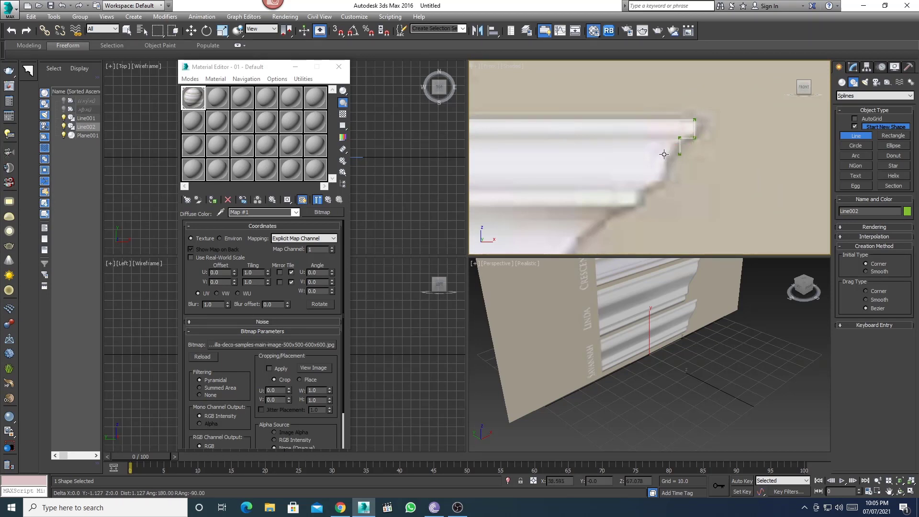
pyautogui.click(664, 140)
pyautogui.click(664, 167)
pyautogui.click(664, 185)
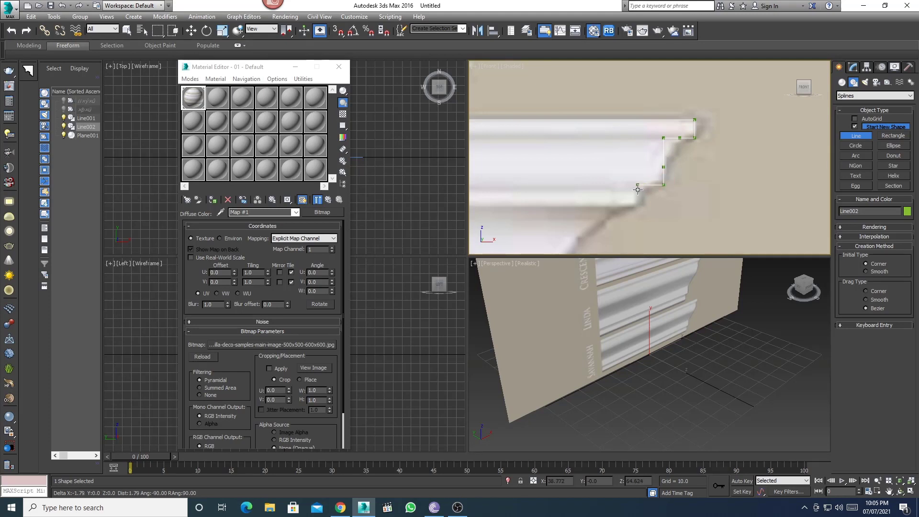
# Continue placing vertices down the Crescent profile's stepped edges.
pyautogui.click(638, 184)
pyautogui.click(638, 205)
pyautogui.click(618, 206)
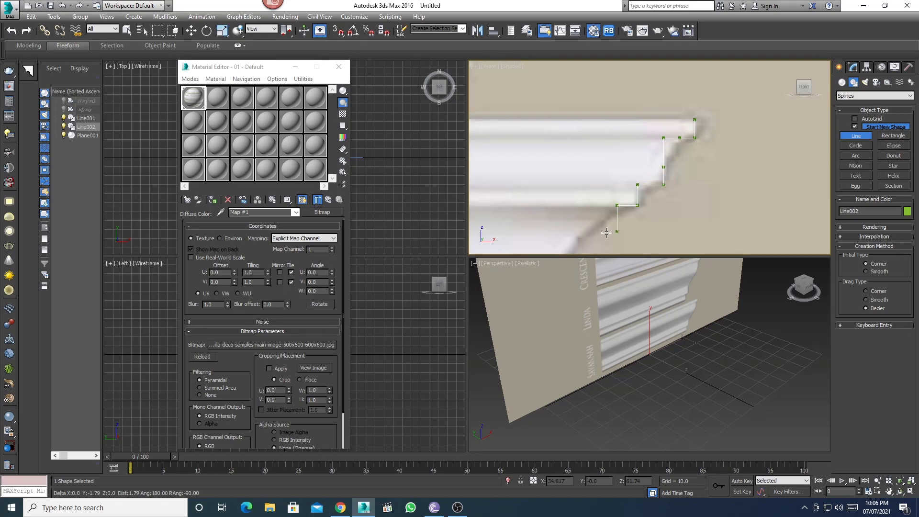
pyautogui.scroll(-3, 632, 183)
pyautogui.click(588, 194)
pyautogui.keyDown('shift'); pyautogui.click(592, 230); pyautogui.keyUp('shift')
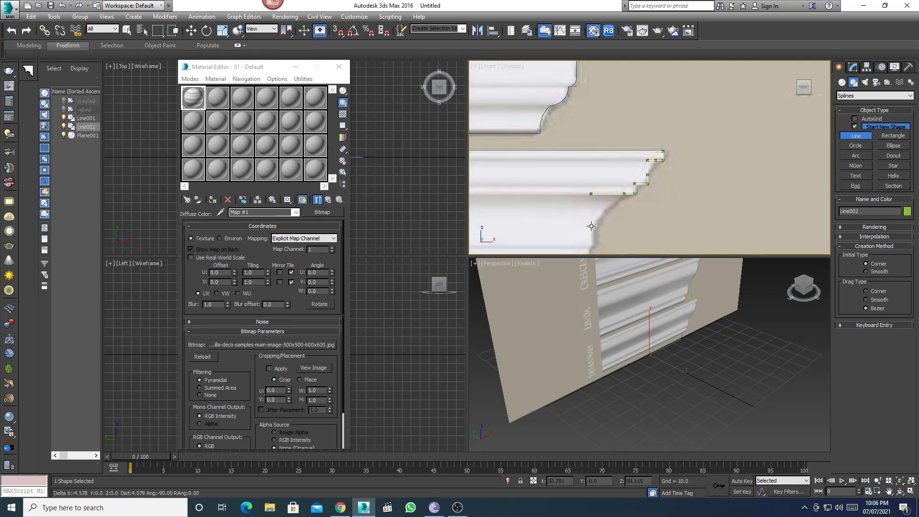
pyautogui.keyDown('shift'); pyautogui.click(591, 230); pyautogui.keyUp('shift')
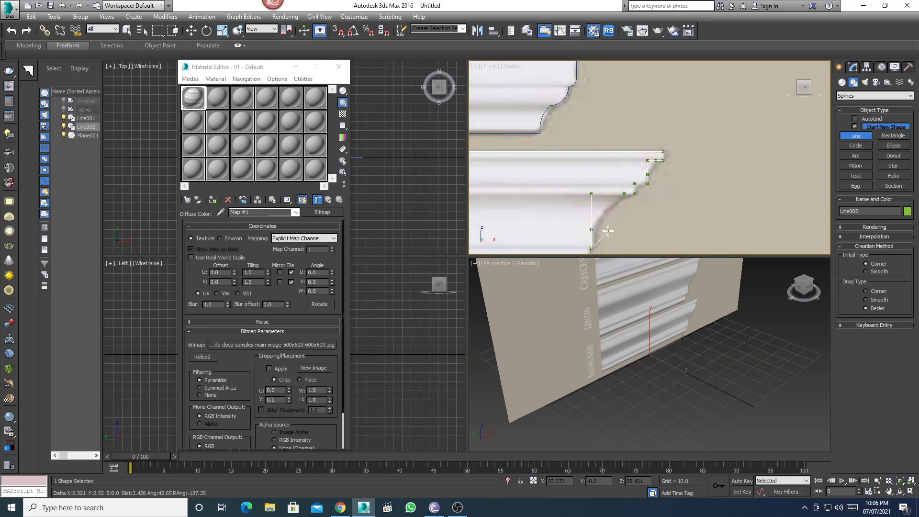
pyautogui.scroll(4, 599, 241)
pyautogui.keyDown('shift'); pyautogui.click(650, 154); pyautogui.keyUp('shift')
pyautogui.keyDown('shift'); pyautogui.click(646, 154); pyautogui.keyUp('shift')
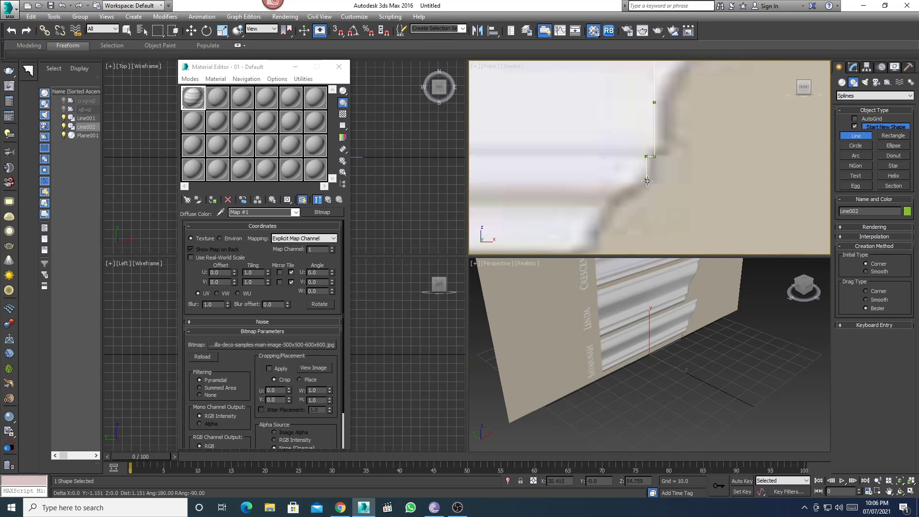
pyautogui.keyDown('shift'); pyautogui.click(646, 191); pyautogui.keyUp('shift')
pyautogui.keyDown('shift'); pyautogui.click(618, 196); pyautogui.keyUp('shift')
pyautogui.keyDown('shift'); pyautogui.click(593, 203); pyautogui.keyUp('shift')
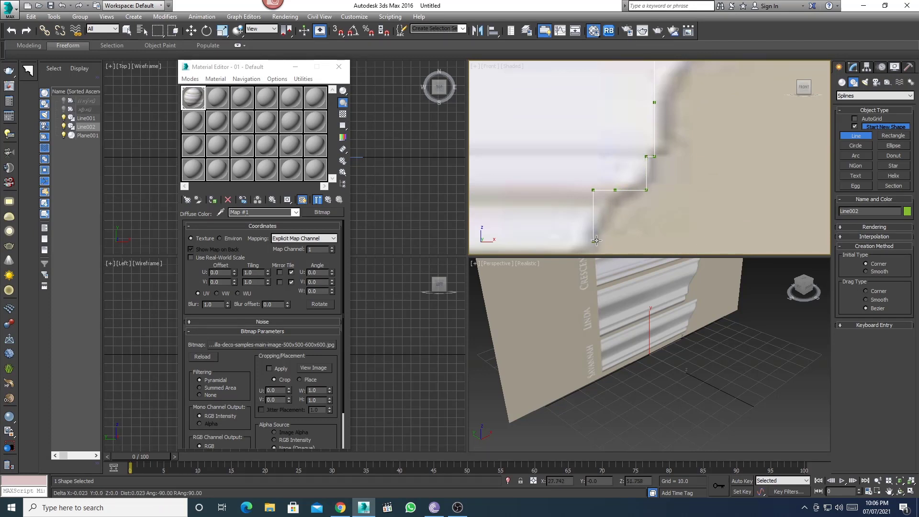
# Add the bottom-left corner, close Line002 at its first vertex, and enter Vertex mode.
pyautogui.scroll(-4, 666, 172)
pyautogui.scroll(4, 639, 203)
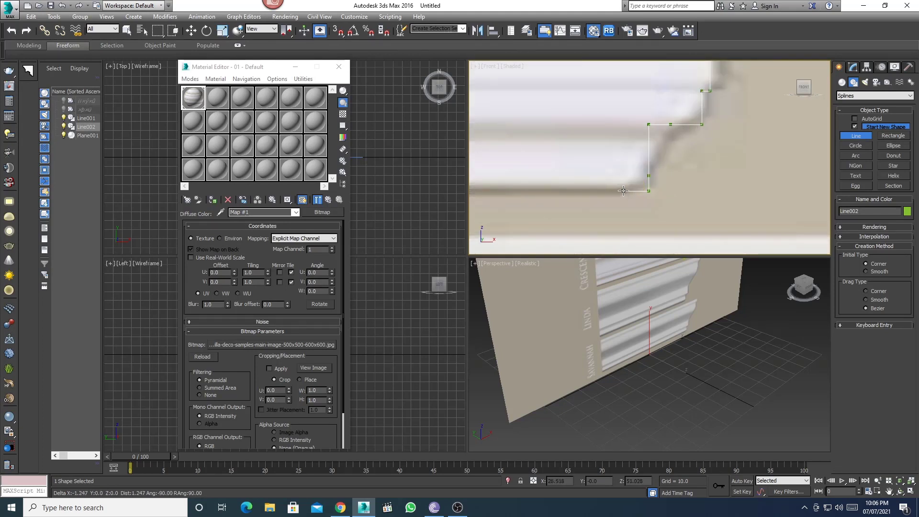
pyautogui.scroll(-2, 625, 191)
pyautogui.scroll(-2, 624, 191)
pyautogui.keyDown('shift'); pyautogui.click(551, 190); pyautogui.keyUp('shift')
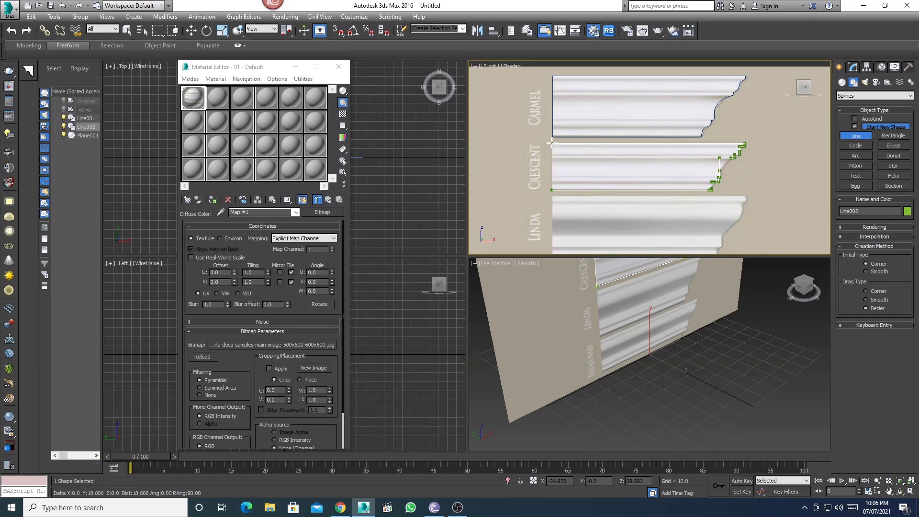
pyautogui.click(552, 142)
pyautogui.click(443, 281)
pyautogui.rightClick(635, 193)
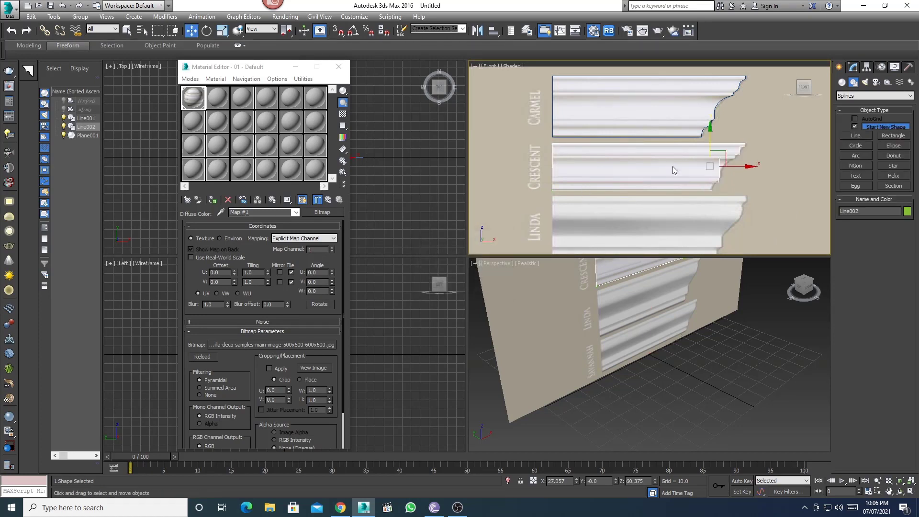
pyautogui.click(853, 67)
pyautogui.click(859, 106)
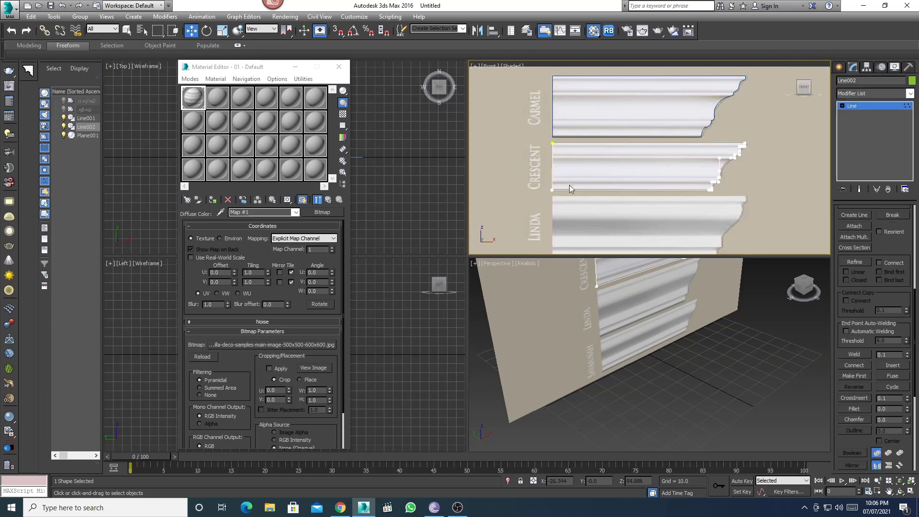
pyautogui.scroll(5, 570, 184)
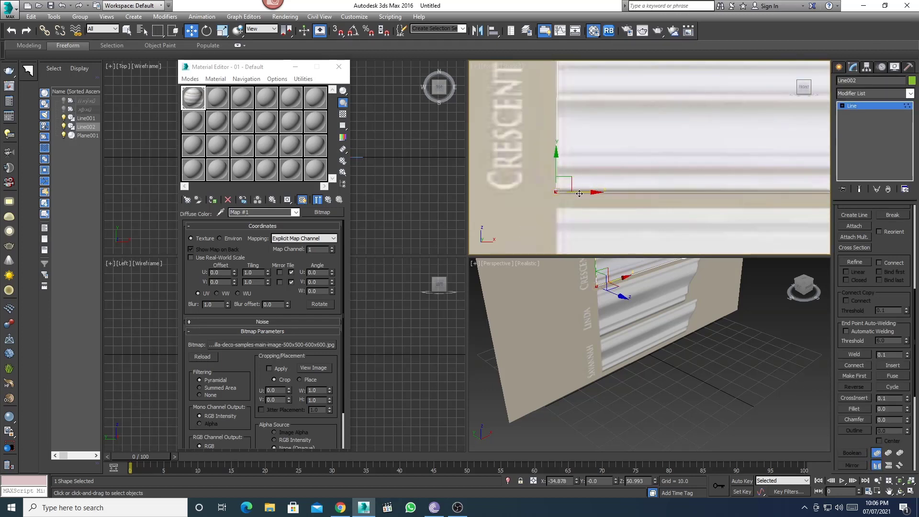
# Nudge Line002's left vertex and round the outer corner vertex into an arc.
pyautogui.moveTo(579, 193); pyautogui.dragTo(581, 194)
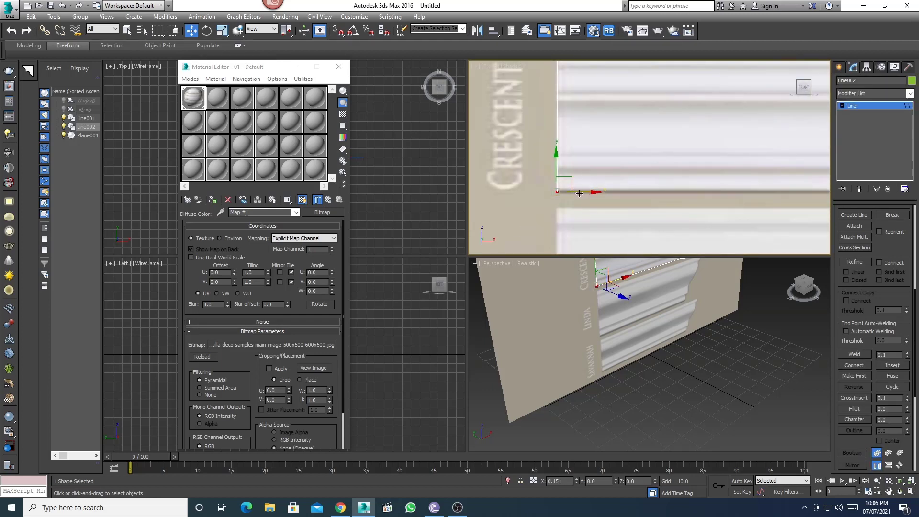
pyautogui.scroll(-3, 580, 193)
pyautogui.scroll(3, 760, 142)
pyautogui.scroll(3, 721, 99)
pyautogui.moveTo(720, 99); pyautogui.dragTo(725, 188, button='middle')
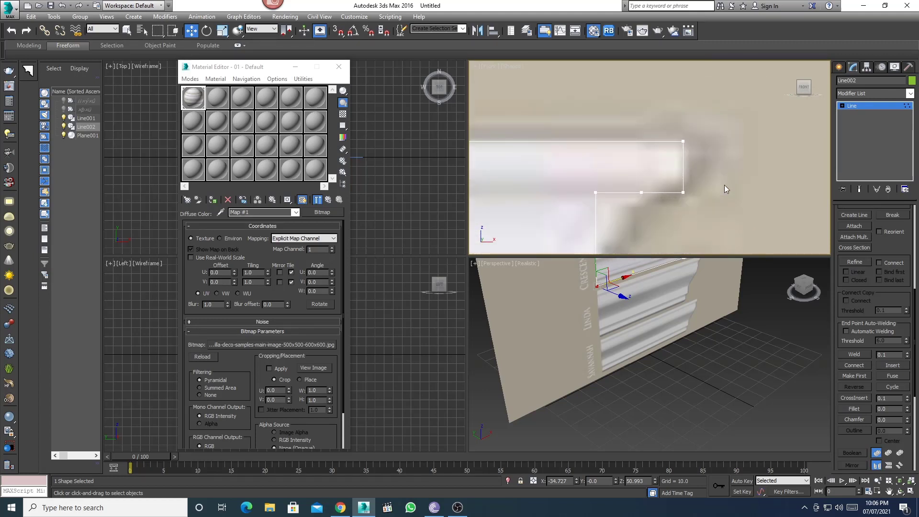
pyautogui.click(683, 192)
pyautogui.moveTo(904, 411); pyautogui.dragTo(904, 388)
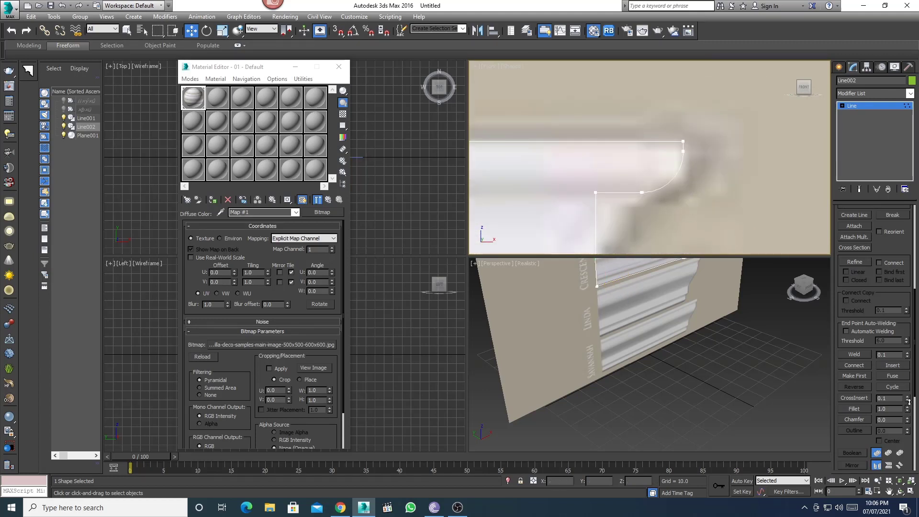
pyautogui.moveTo(611, 173); pyautogui.dragTo(622, 130, button='middle')
# Lower the inner corner vertex to reshape the arc along the Crescent edge.
pyautogui.scroll(-3, 622, 130)
pyautogui.click(617, 159)
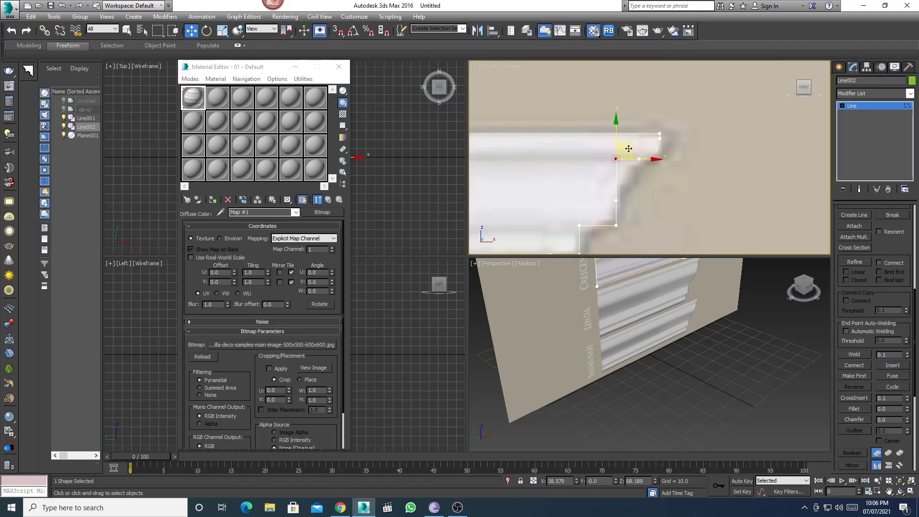
pyautogui.moveTo(629, 149); pyautogui.dragTo(630, 160)
pyautogui.moveTo(907, 412); pyautogui.dragTo(907, 416)
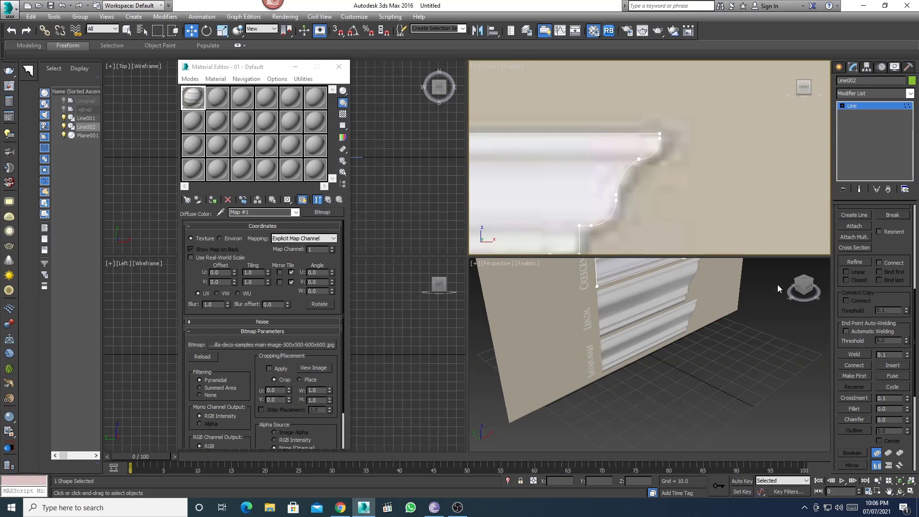
pyautogui.moveTo(684, 200); pyautogui.dragTo(676, 103, button='middle')
pyautogui.scroll(-3, 596, 118)
pyautogui.moveTo(751, 179); pyautogui.dragTo(695, 147, button='middle')
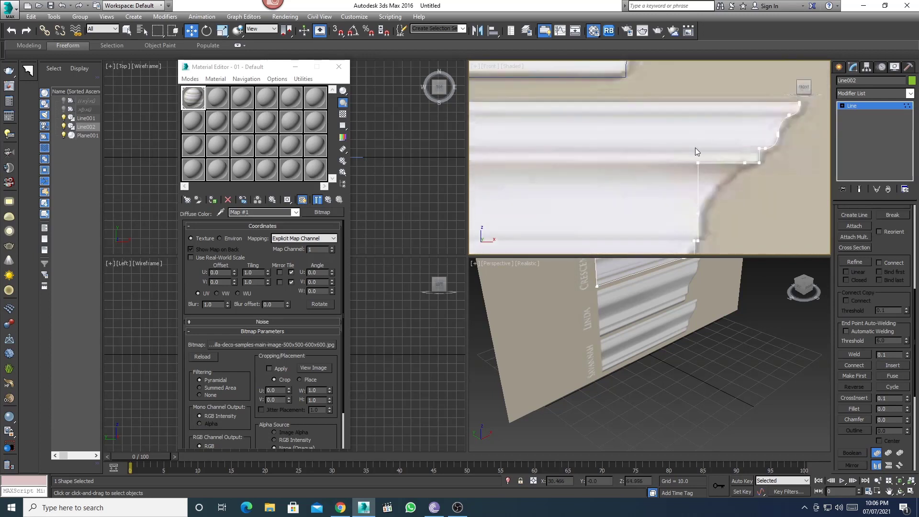
pyautogui.moveTo(711, 152); pyautogui.dragTo(722, 169)
# Delete an extra curve vertex, zoom out the Front view, and return to Shapes creation.
pyautogui.moveTo(780, 214); pyautogui.dragTo(722, 174, button='middle')
pyautogui.moveTo(698, 162)
pyautogui.mouseDown()
pyautogui.moveTo(689, 182)
pyautogui.moveTo(668, 162)
pyautogui.mouseUp()
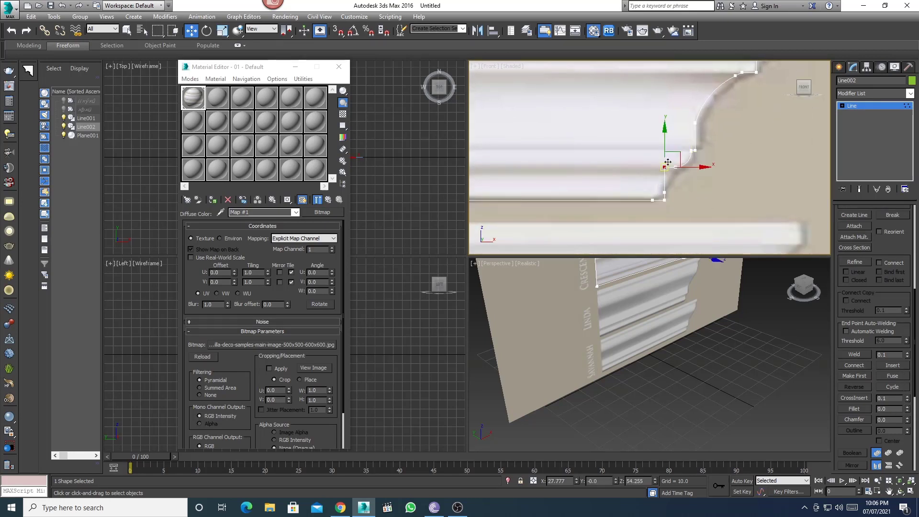
pyautogui.moveTo(673, 153); pyautogui.dragTo(673, 163)
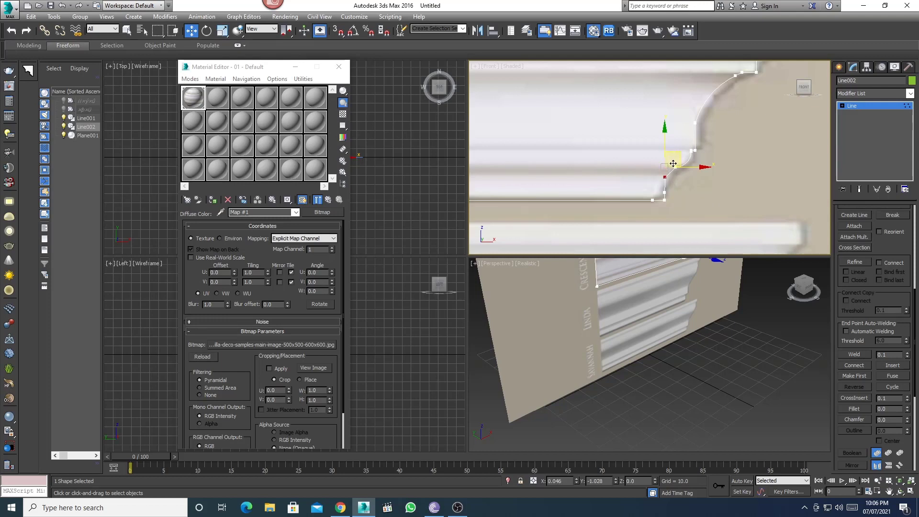
pyautogui.press('Delete')
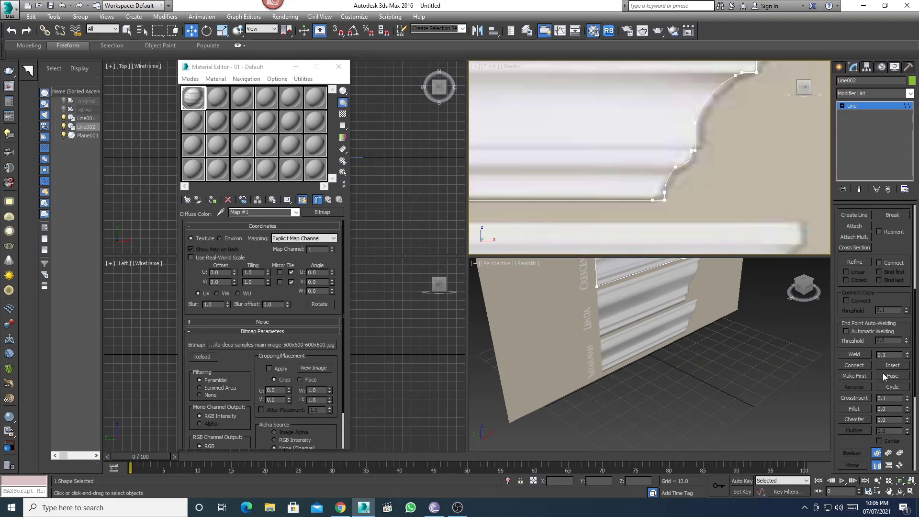
pyautogui.click(665, 202)
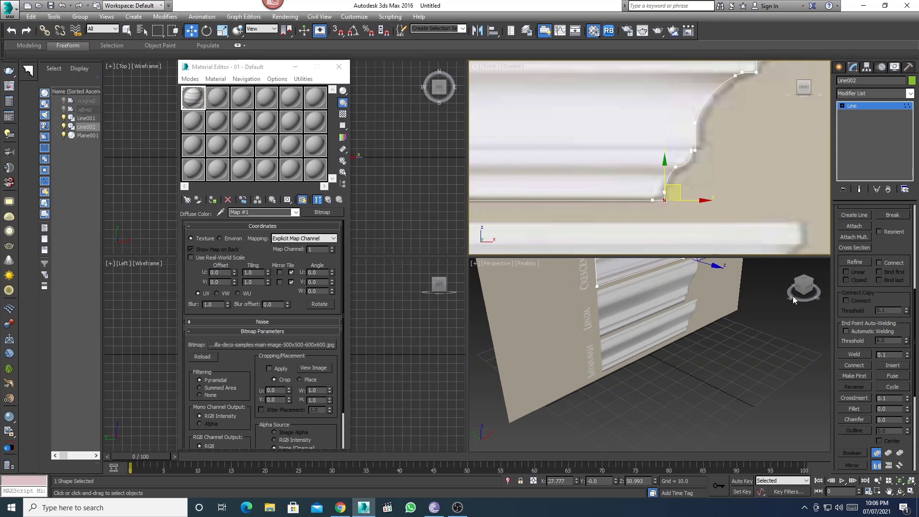
pyautogui.scroll(-2, 723, 165)
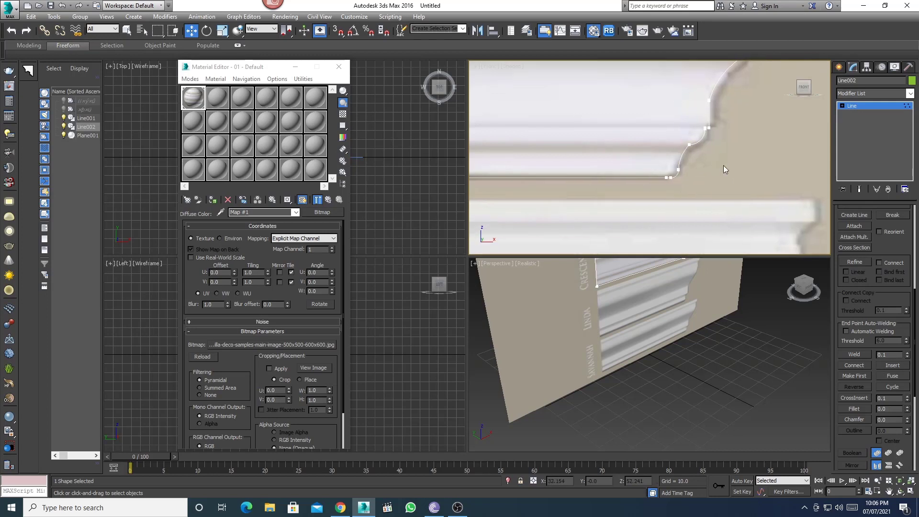
pyautogui.scroll(-2, 723, 166)
pyautogui.scroll(-2, 724, 165)
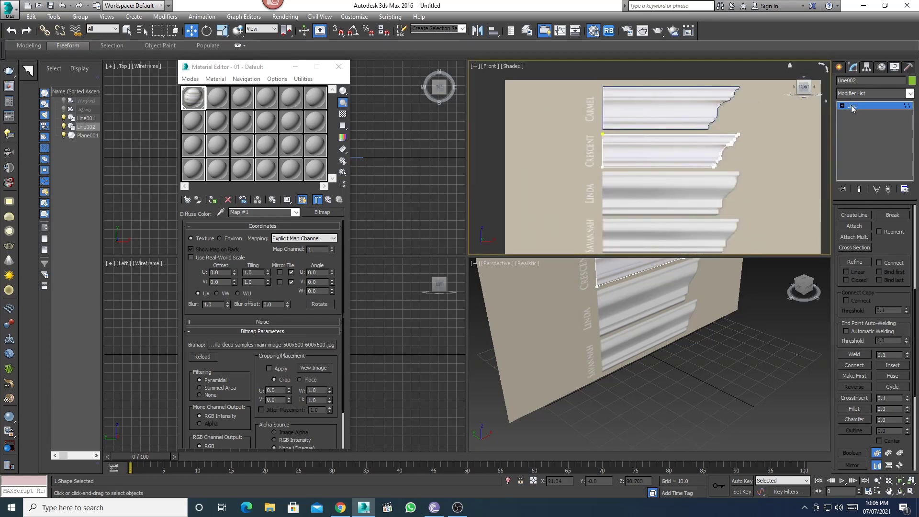
pyautogui.click(839, 67)
# Start a Line spline and trace the LINDA profile's right end and first step.
pyautogui.click(853, 134)
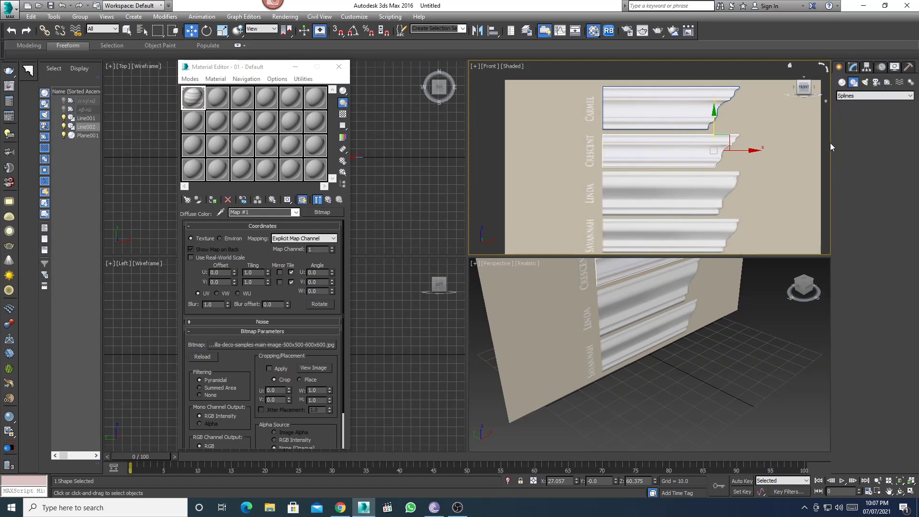
pyautogui.scroll(2, 623, 177)
pyautogui.scroll(3, 622, 178)
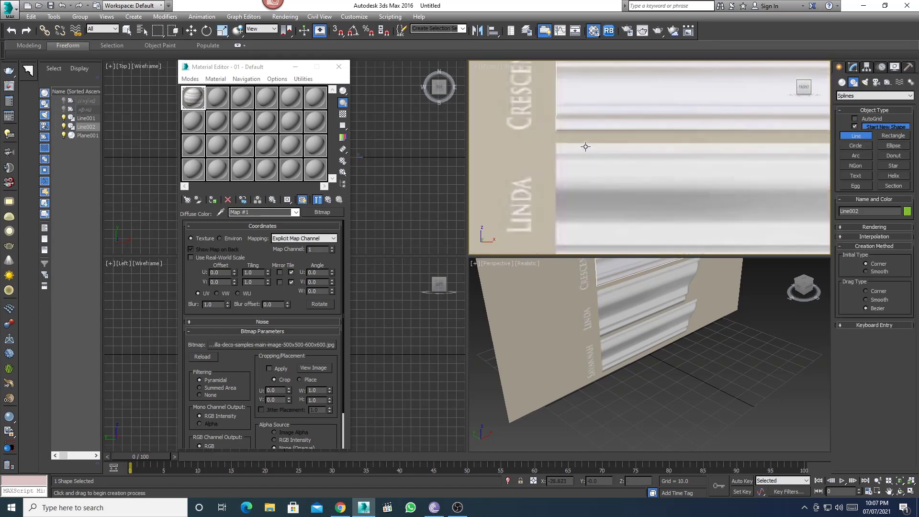
pyautogui.click(557, 145)
pyautogui.scroll(-2, 619, 153)
pyautogui.scroll(3, 749, 150)
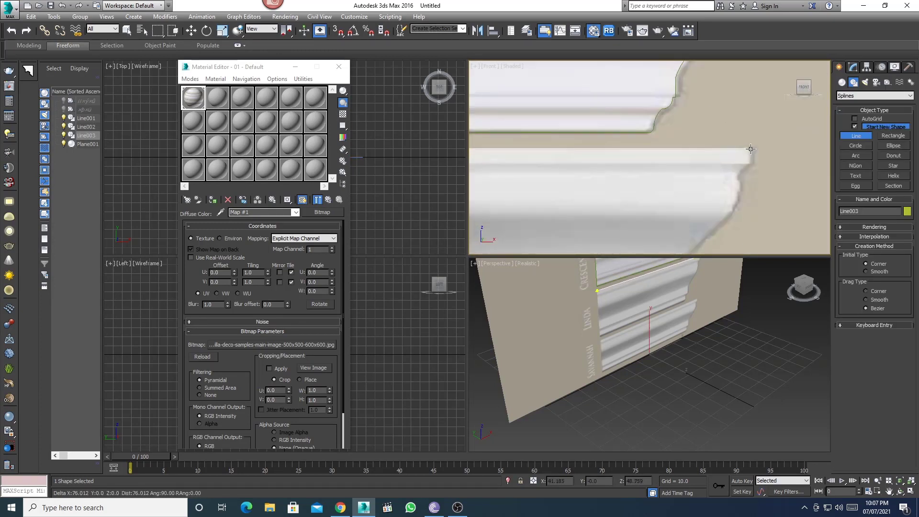
pyautogui.click(753, 148)
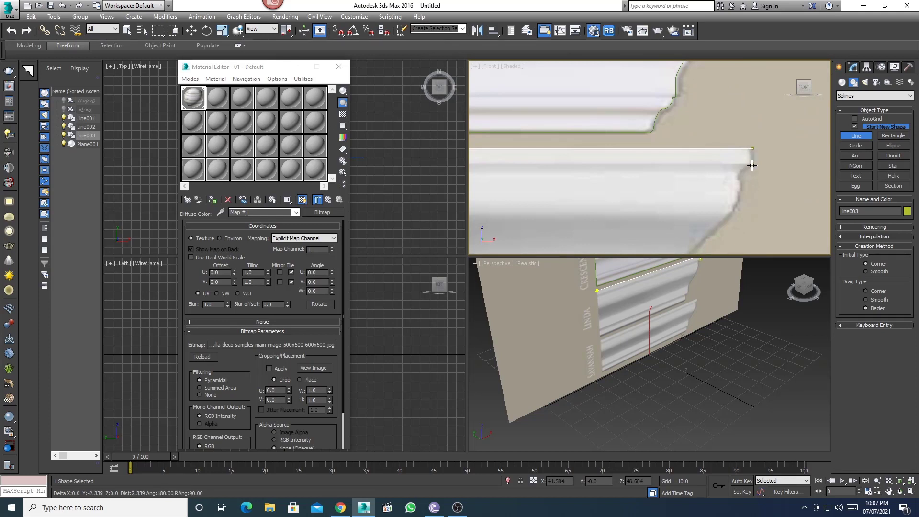
pyautogui.click(753, 165)
pyautogui.click(745, 165)
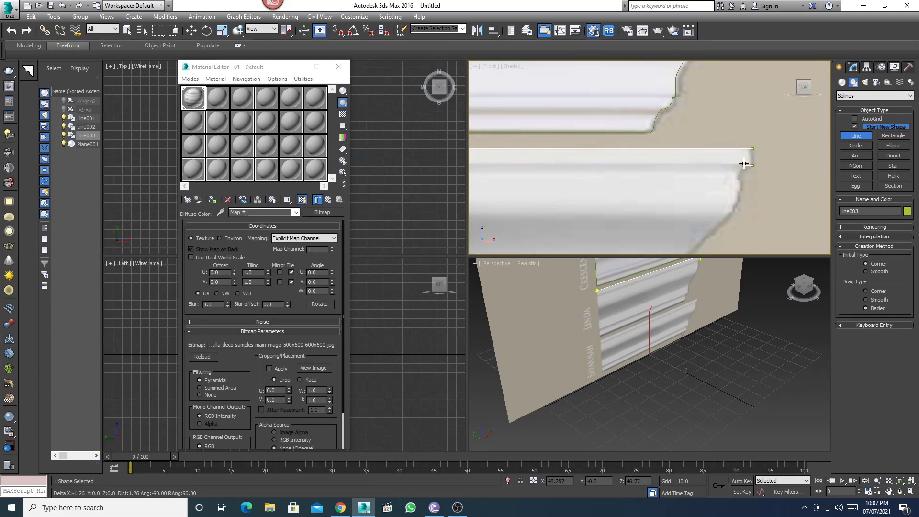
pyautogui.scroll(2, 742, 164)
pyautogui.click(727, 168)
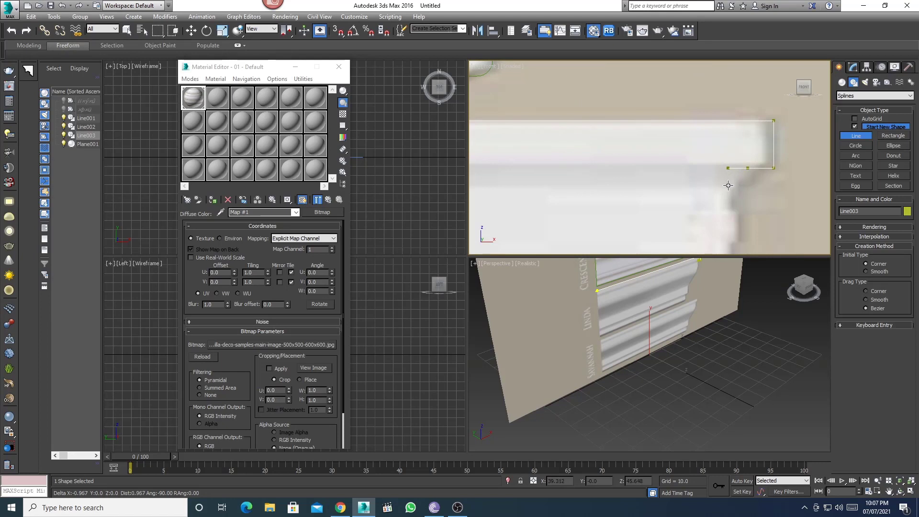
pyautogui.click(728, 194)
# Trace the rest of the LINDA profile downward and close Line003 on its first point.
pyautogui.scroll(-4, 734, 144)
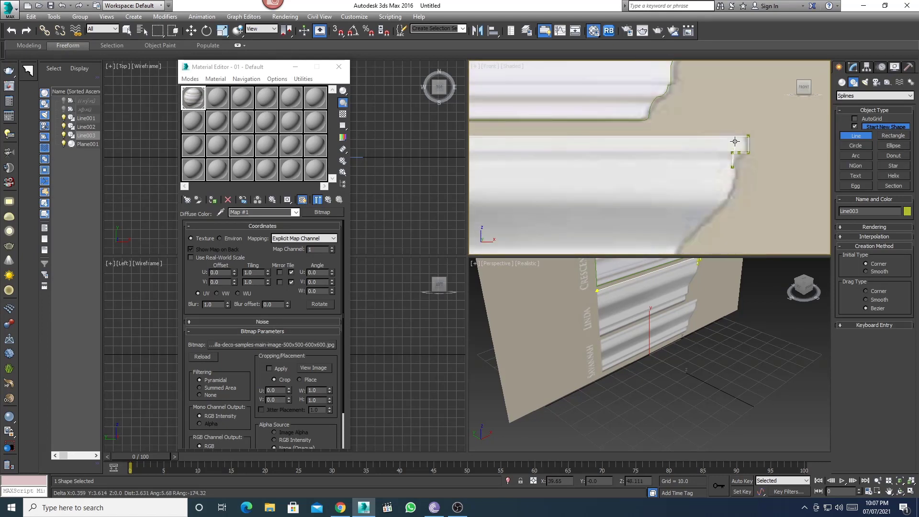
pyautogui.click(733, 167)
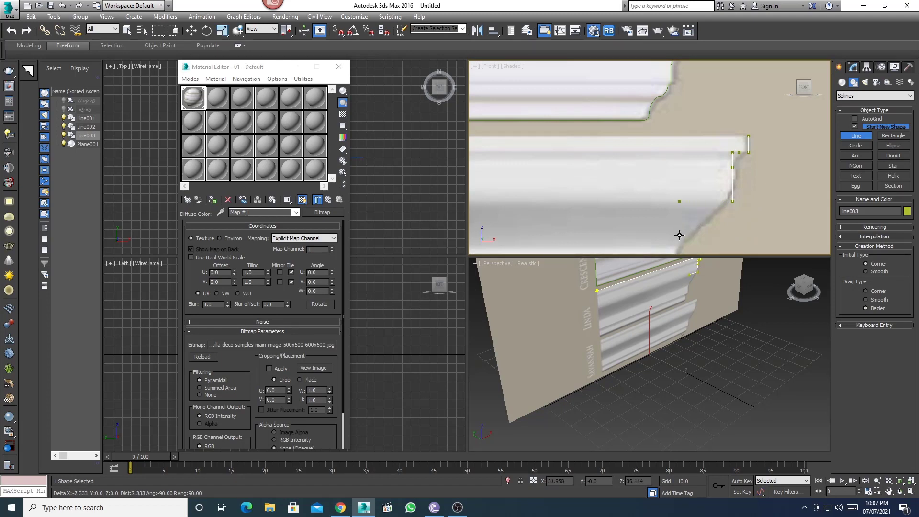
pyautogui.click(678, 250)
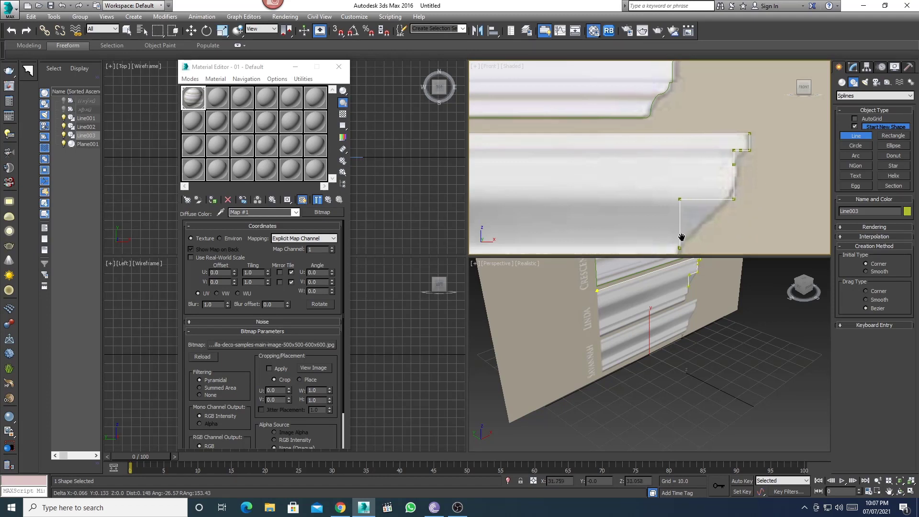
pyautogui.moveTo(678, 250); pyautogui.dragTo(706, 142, button='middle')
pyautogui.click(702, 171)
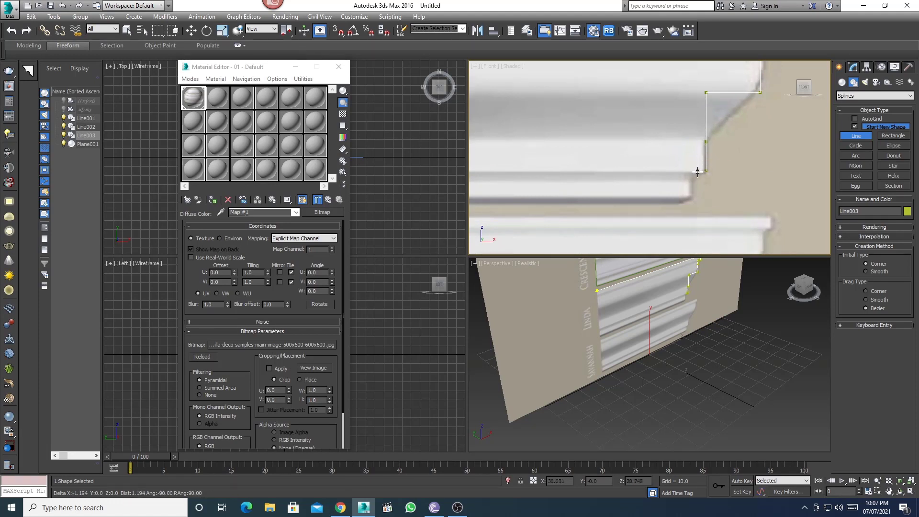
pyautogui.click(693, 171)
pyautogui.click(689, 183)
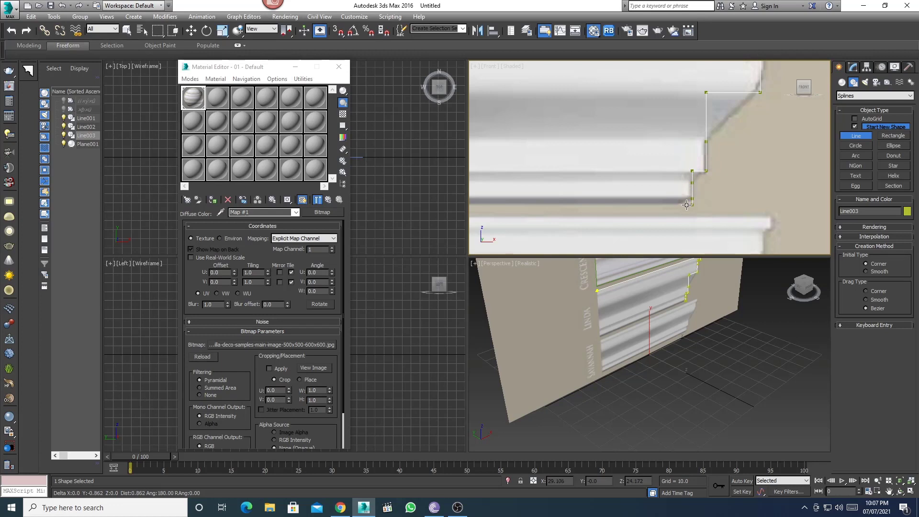
pyautogui.click(693, 205)
pyautogui.scroll(-5, 655, 206)
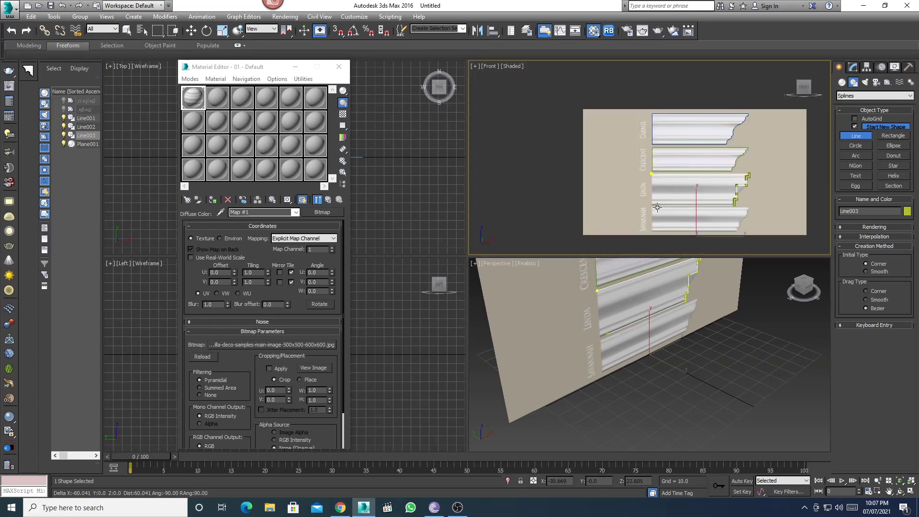
pyautogui.scroll(3, 647, 144)
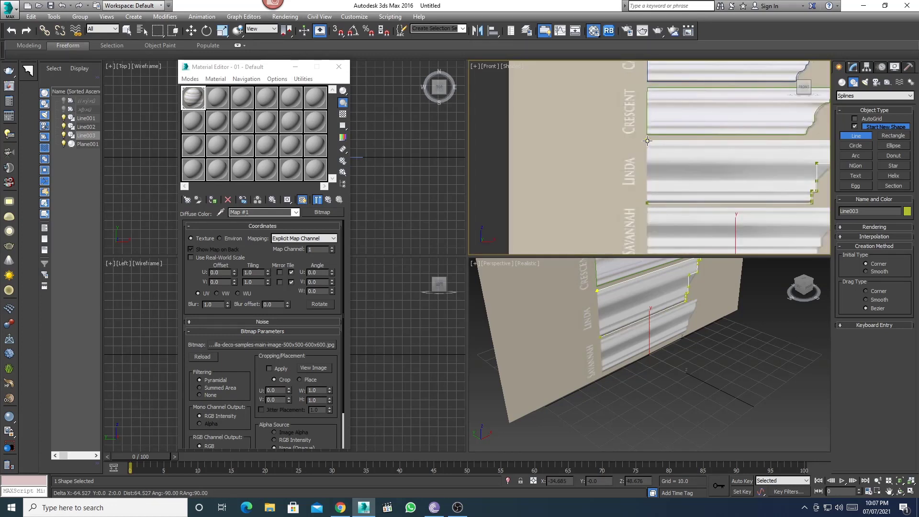
pyautogui.click(647, 141)
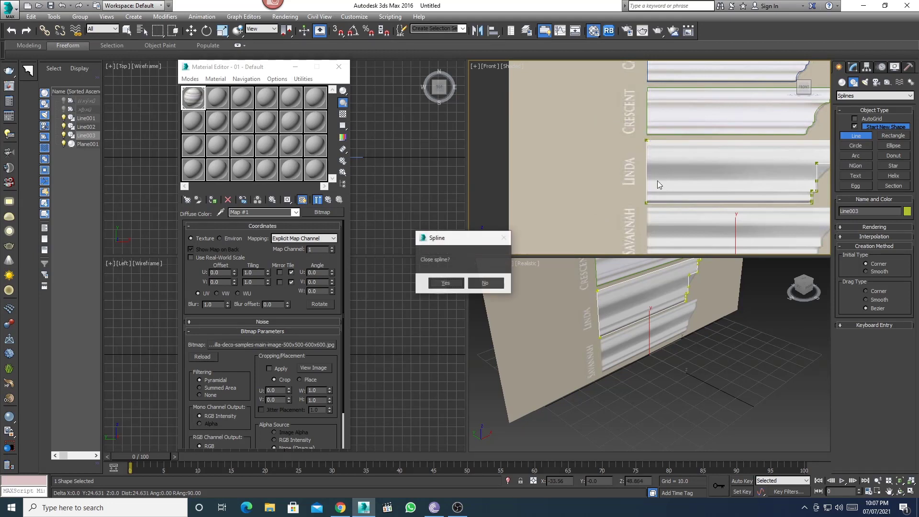
pyautogui.click(446, 283)
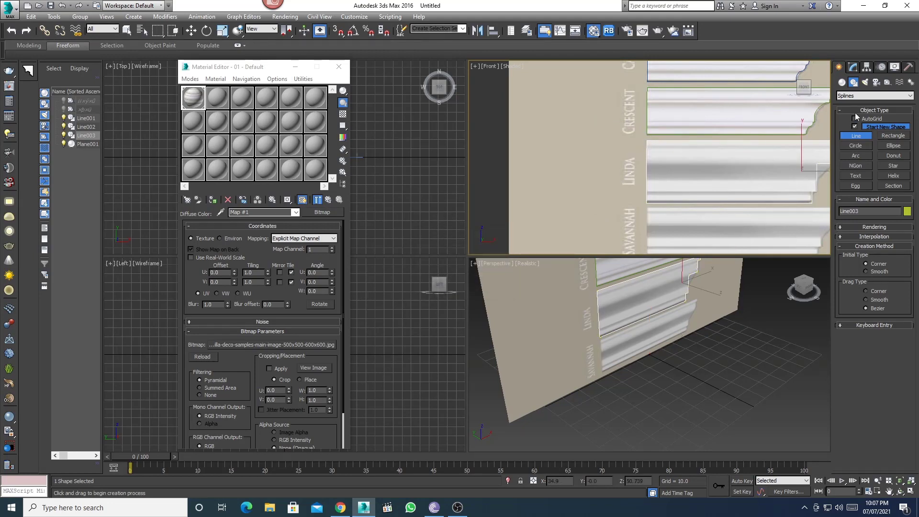
# Edit Line003's vertices, moving the top-edge and left corner vertices onto the Linda curve.
pyautogui.click(854, 67)
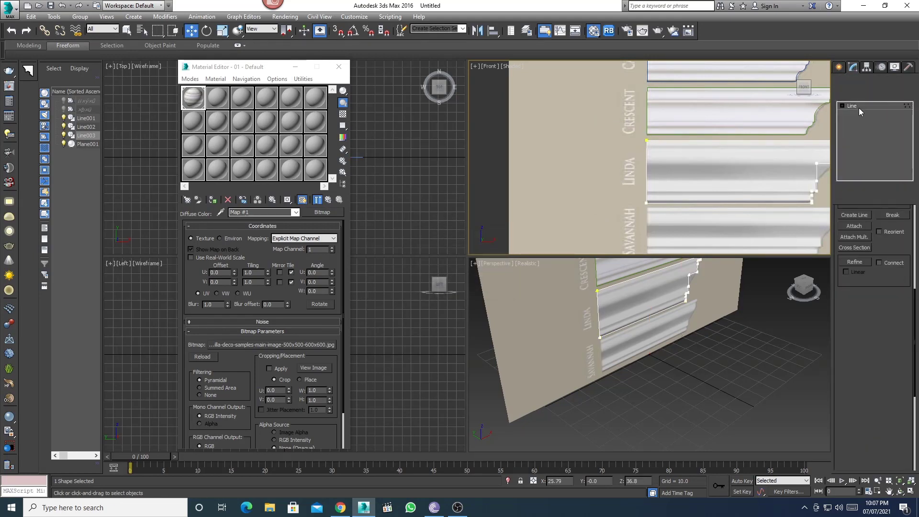
pyautogui.scroll(2, 645, 143)
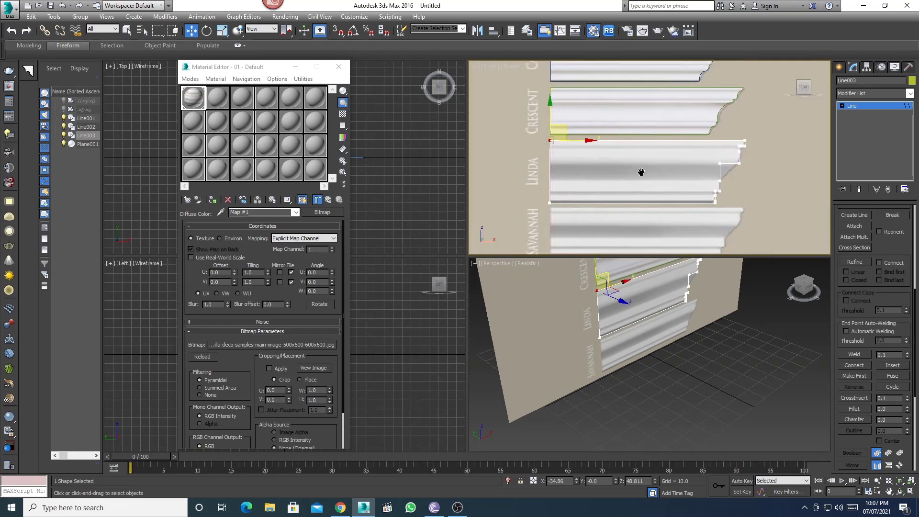
pyautogui.scroll(2, 643, 173)
pyautogui.scroll(2, 769, 131)
pyautogui.click(765, 141)
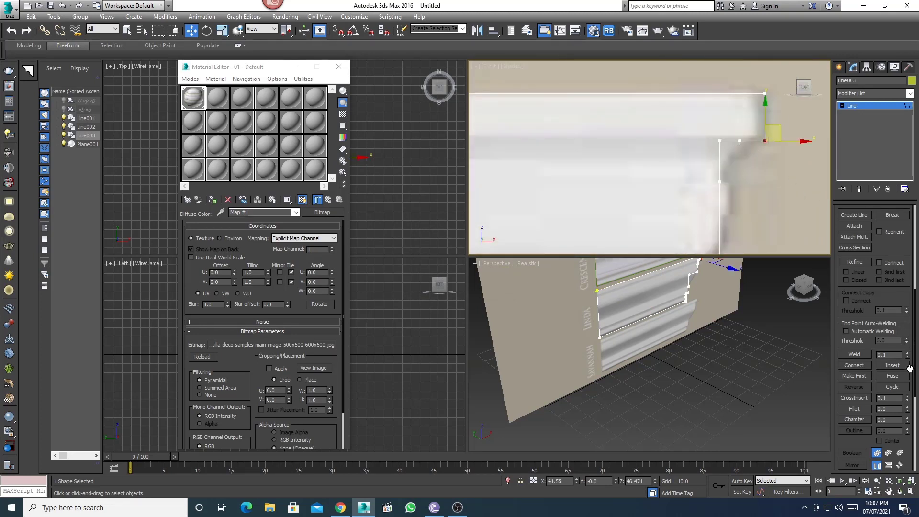
pyautogui.click(721, 140)
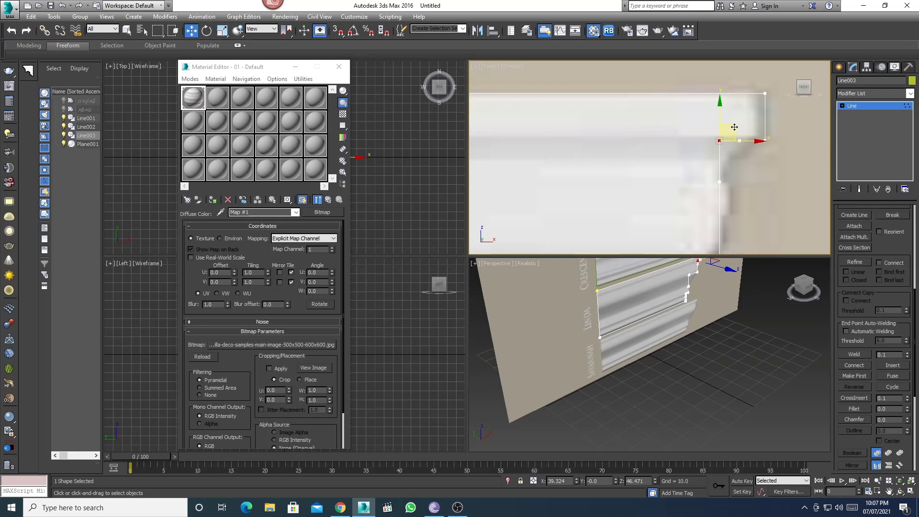
pyautogui.moveTo(735, 133); pyautogui.dragTo(736, 139)
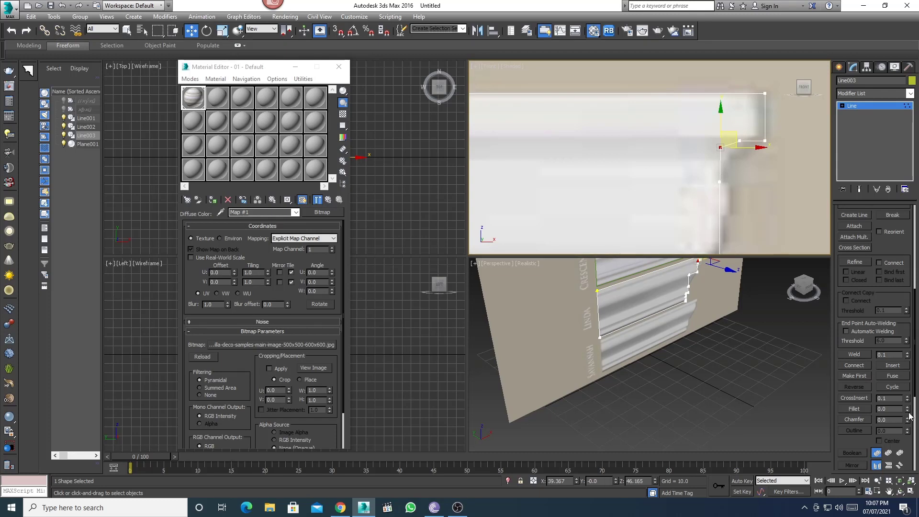
pyautogui.scroll(2, 763, 170)
pyautogui.moveTo(731, 205); pyautogui.dragTo(775, 135, button='middle')
pyautogui.scroll(-3, 775, 135)
pyautogui.click(693, 141)
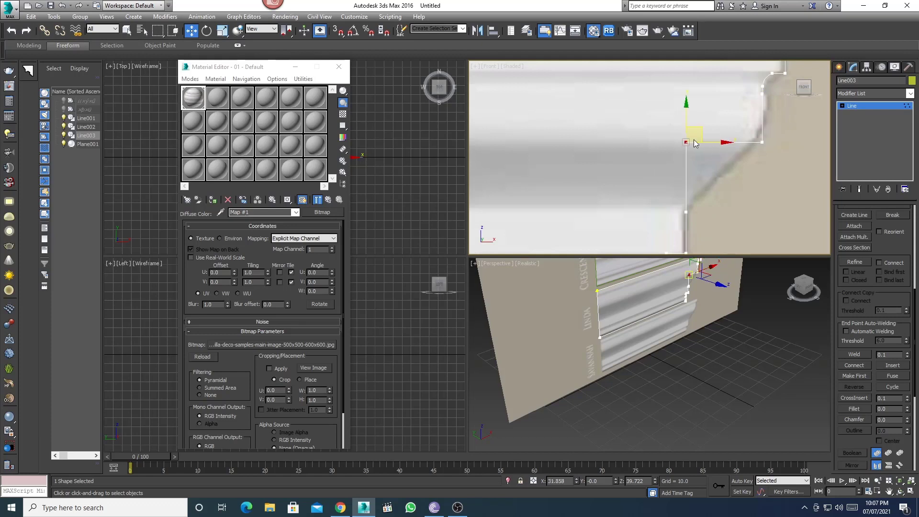
pyautogui.moveTo(695, 143); pyautogui.dragTo(705, 168)
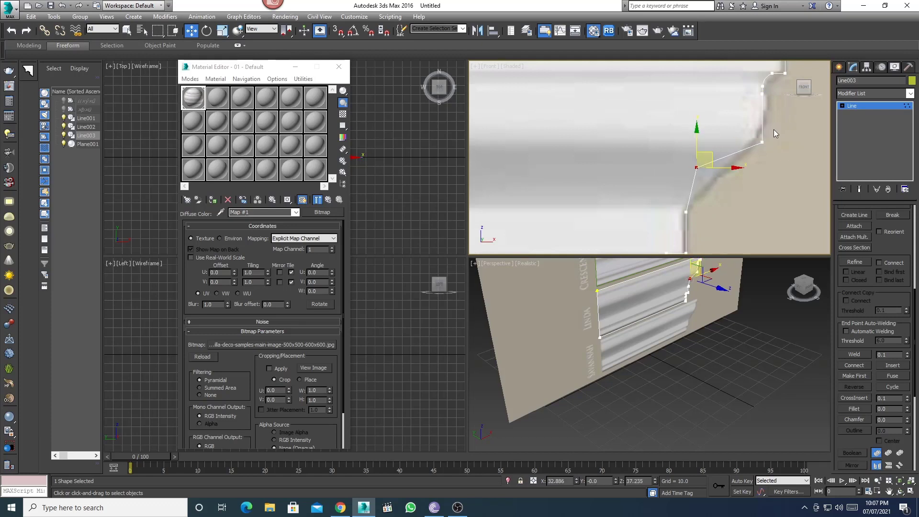
# Round Line003's top-right corner to match the molding curve, undoing trial adjustments.
pyautogui.click(763, 142)
pyautogui.moveTo(777, 127); pyautogui.dragTo(780, 123)
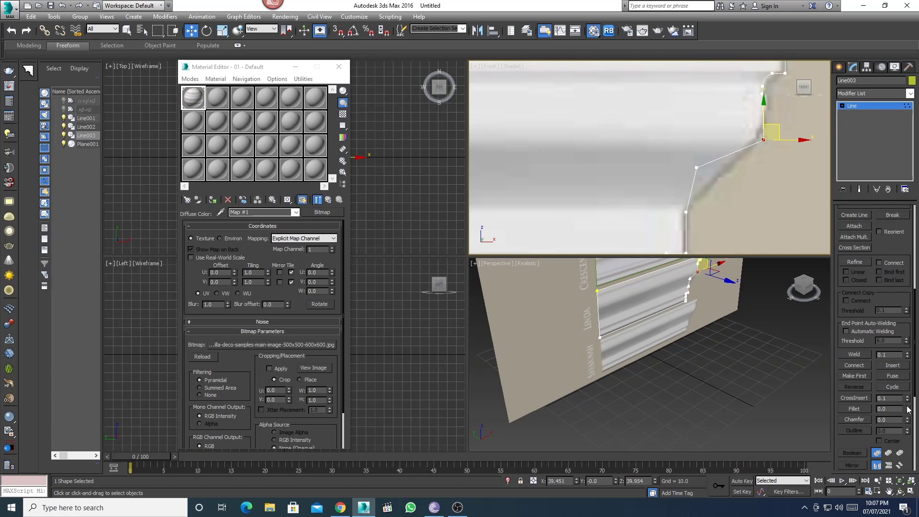
pyautogui.moveTo(909, 409); pyautogui.dragTo(910, 406)
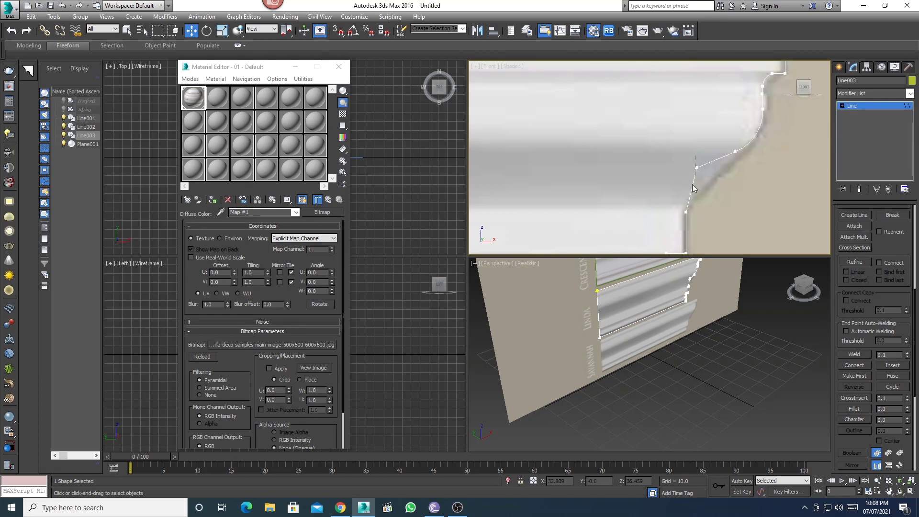
pyautogui.click(697, 168)
pyautogui.moveTo(907, 411); pyautogui.dragTo(907, 397)
pyautogui.hotkey('ctrl', 'z')
pyautogui.moveTo(719, 155); pyautogui.dragTo(716, 166)
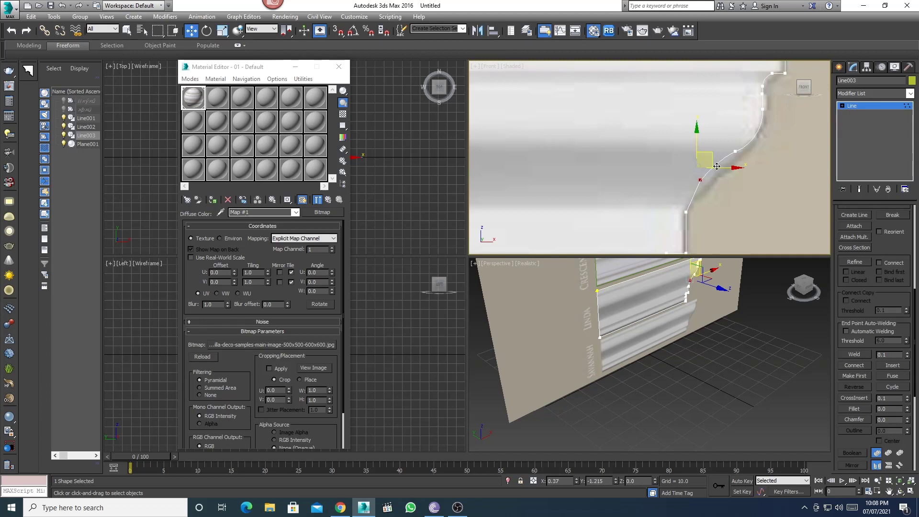
pyautogui.hotkey('ctrl', 'z')
pyautogui.hotkey('ctrl', 'z')
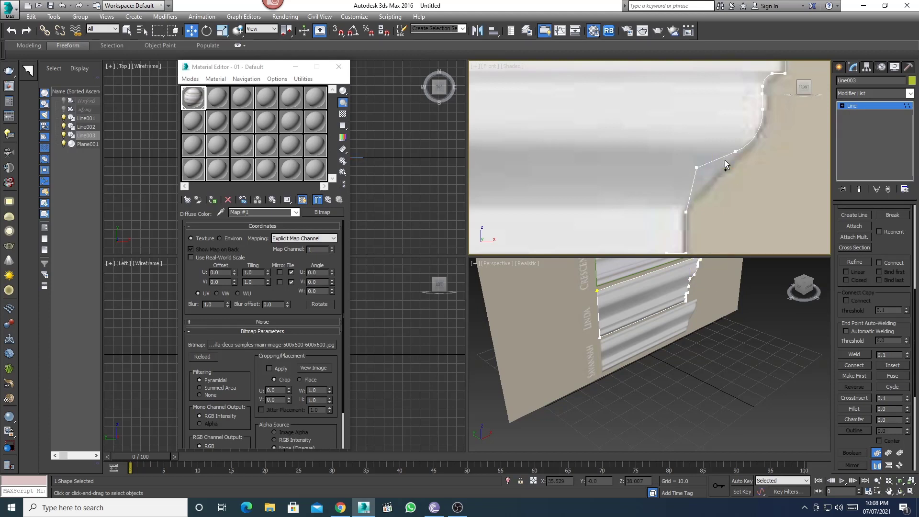
pyautogui.hotkey('ctrl', 'z')
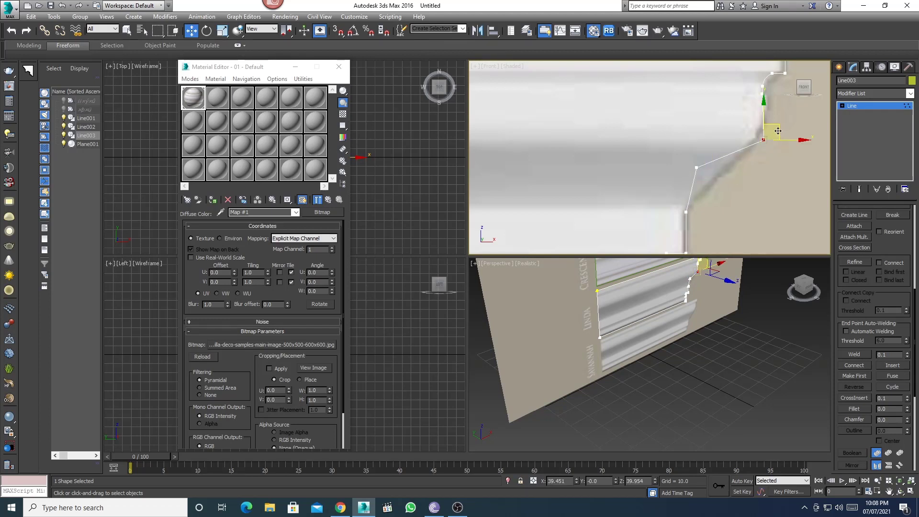
pyautogui.moveTo(778, 131)
pyautogui.mouseDown()
pyautogui.moveTo(709, 163)
pyautogui.moveTo(723, 154)
pyautogui.mouseUp()
pyautogui.moveTo(908, 410); pyautogui.dragTo(908, 378)
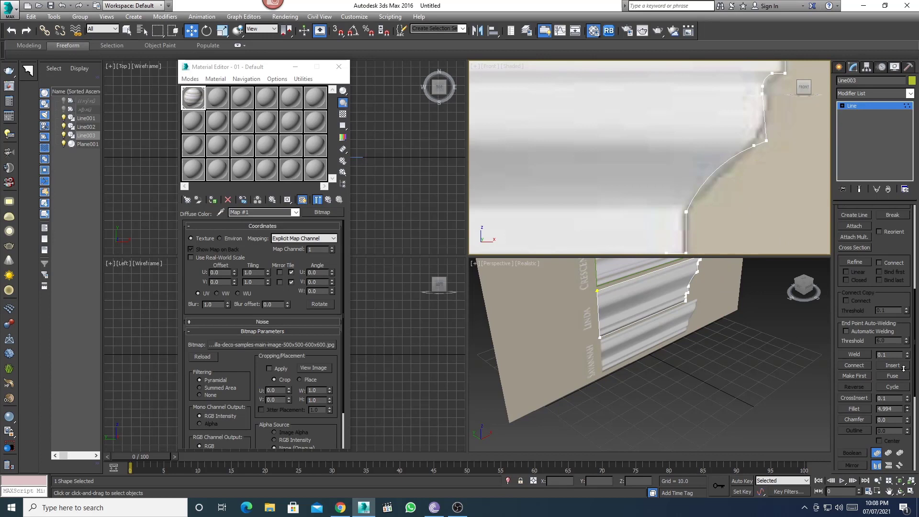
# Reposition the upper curve vertices so the profile follows the Linda molding's edge.
pyautogui.click(768, 140)
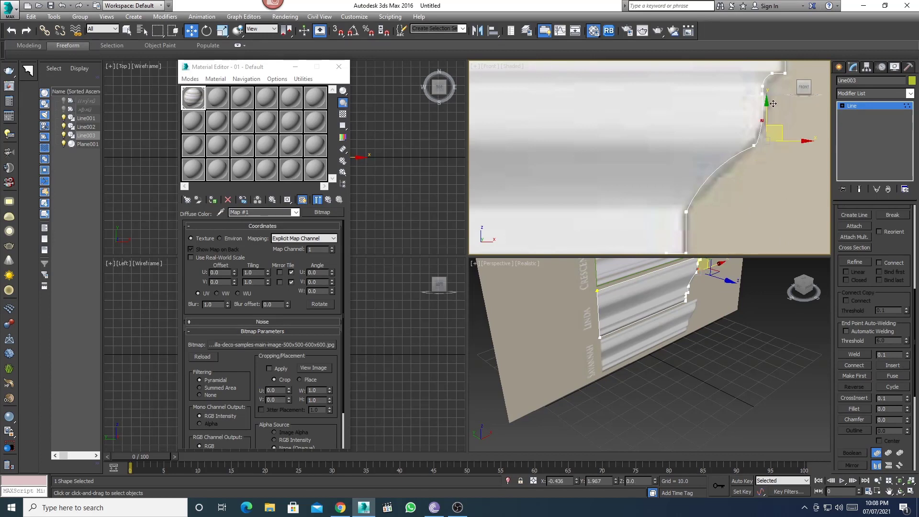
pyautogui.moveTo(775, 109); pyautogui.dragTo(775, 109)
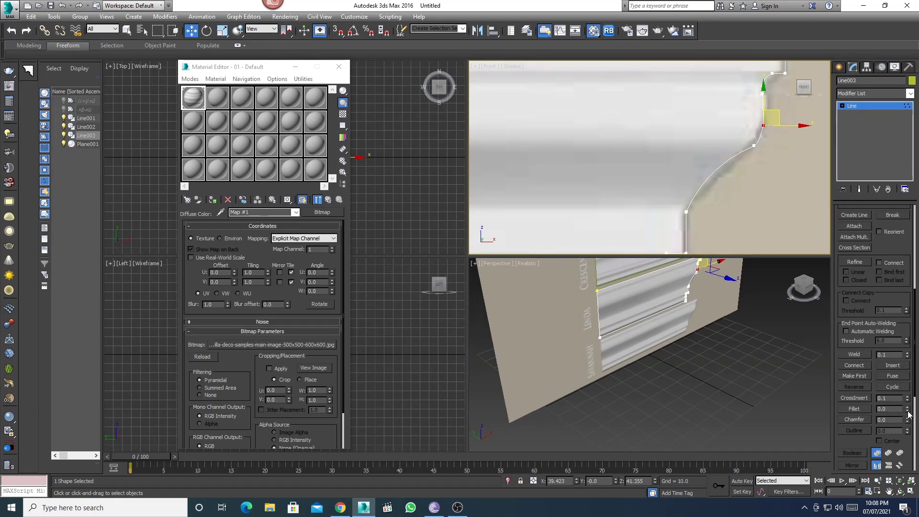
pyautogui.click(755, 145)
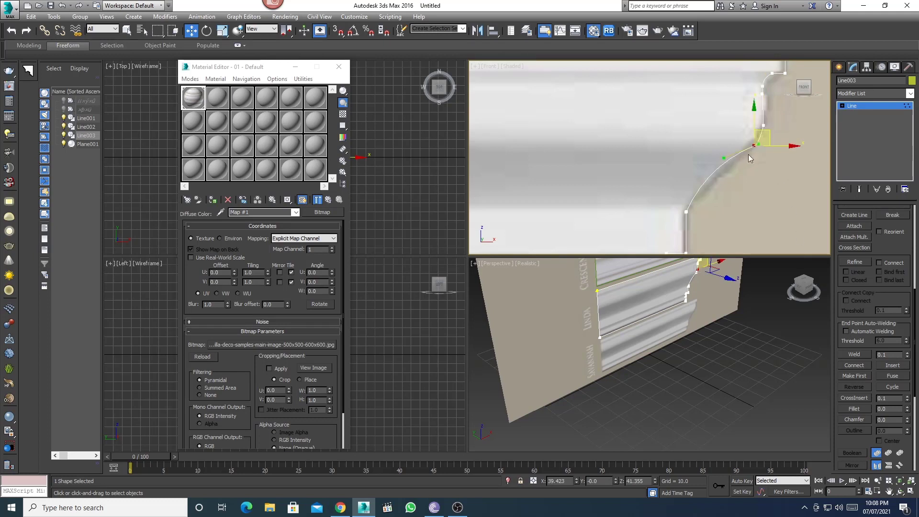
pyautogui.moveTo(750, 158); pyautogui.dragTo(772, 122)
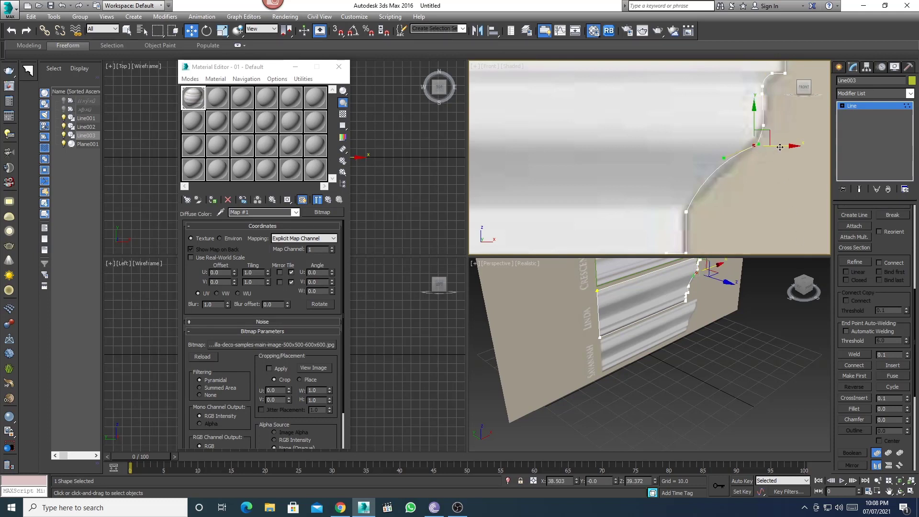
pyautogui.hotkey('ctrl', 'z')
pyautogui.click(763, 117)
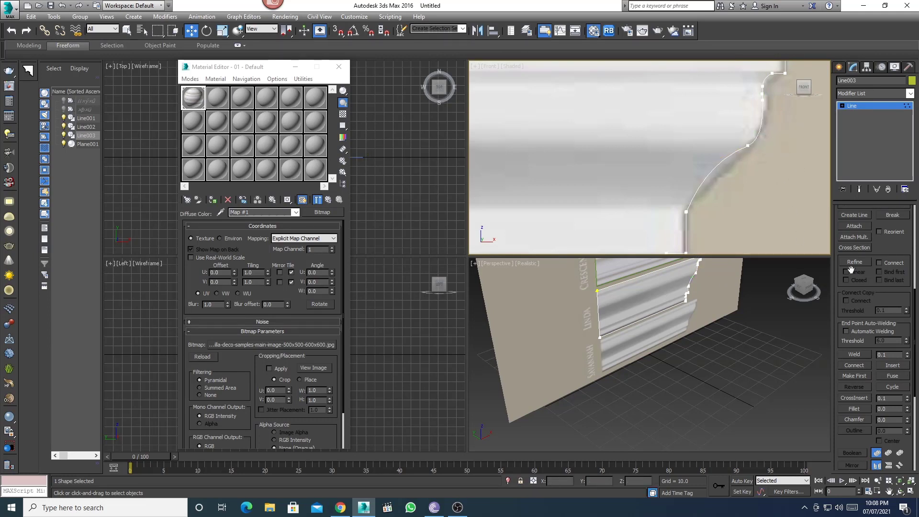
pyautogui.click(763, 100)
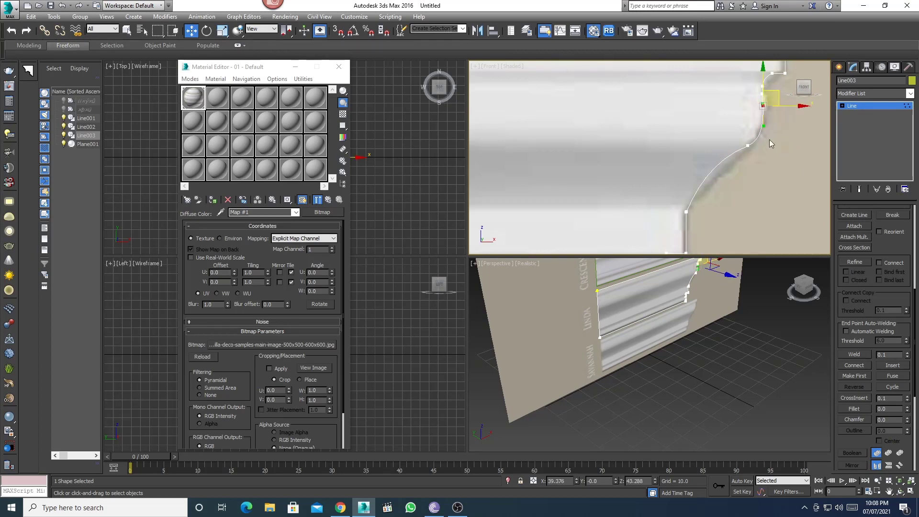
pyautogui.moveTo(779, 92)
pyautogui.mouseDown()
pyautogui.moveTo(761, 143)
pyautogui.moveTo(715, 169)
pyautogui.mouseUp()
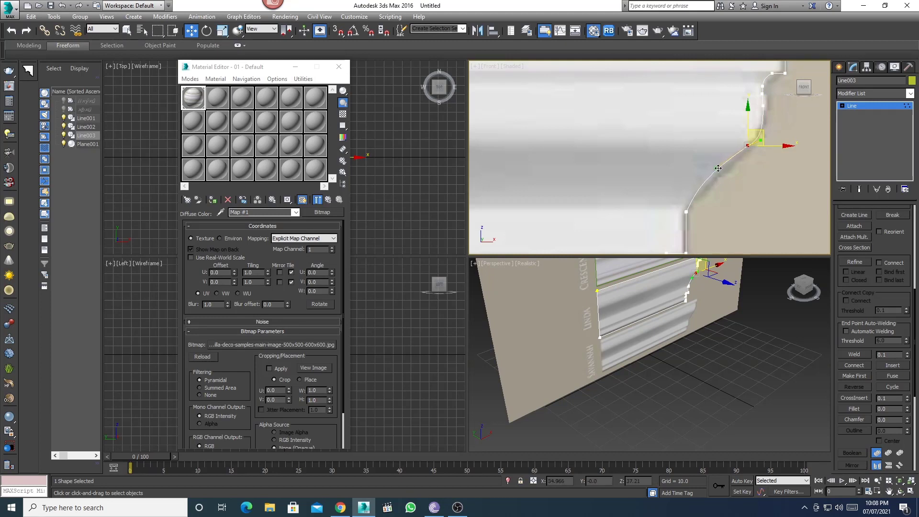
pyautogui.scroll(-3, 750, 162)
pyautogui.scroll(-2, 750, 162)
pyautogui.scroll(2, 734, 193)
pyautogui.scroll(1, 724, 211)
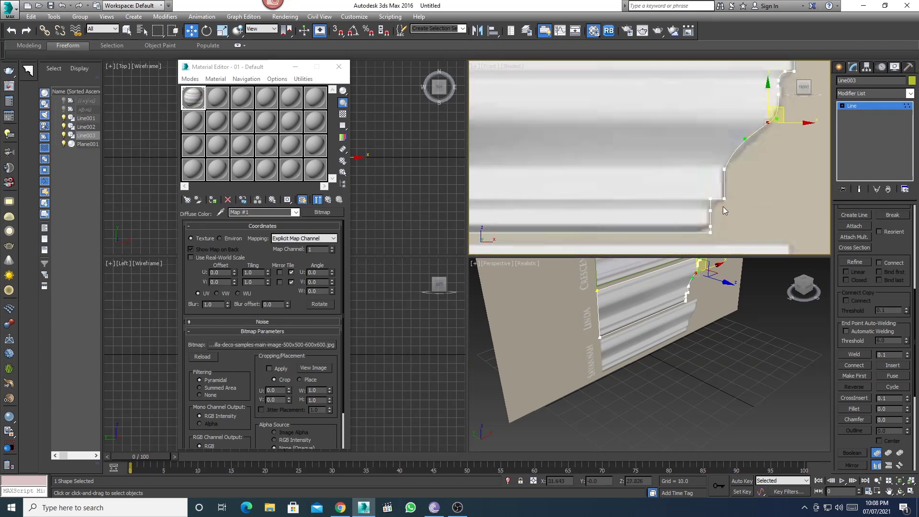
# Raise the bottom-left corner vertex and chamfer it into two points.
pyautogui.click(711, 232)
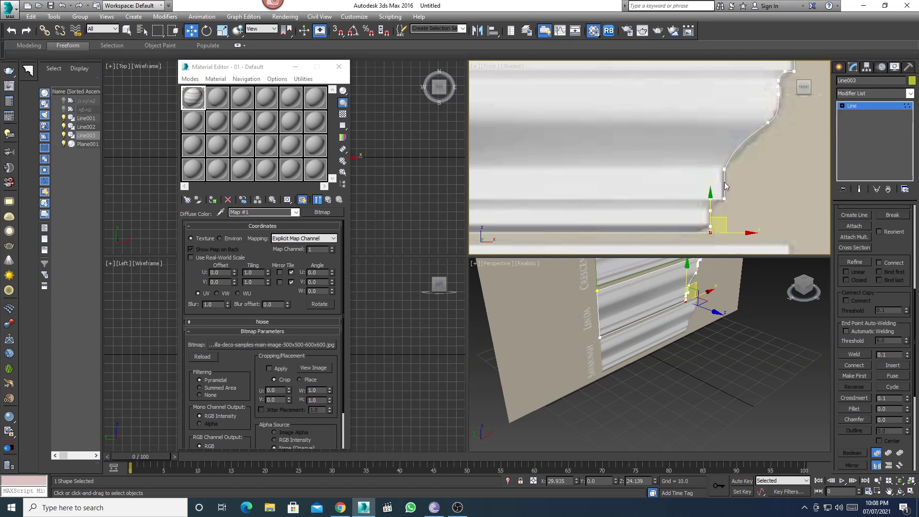
pyautogui.moveTo(710, 208); pyautogui.dragTo(710, 173)
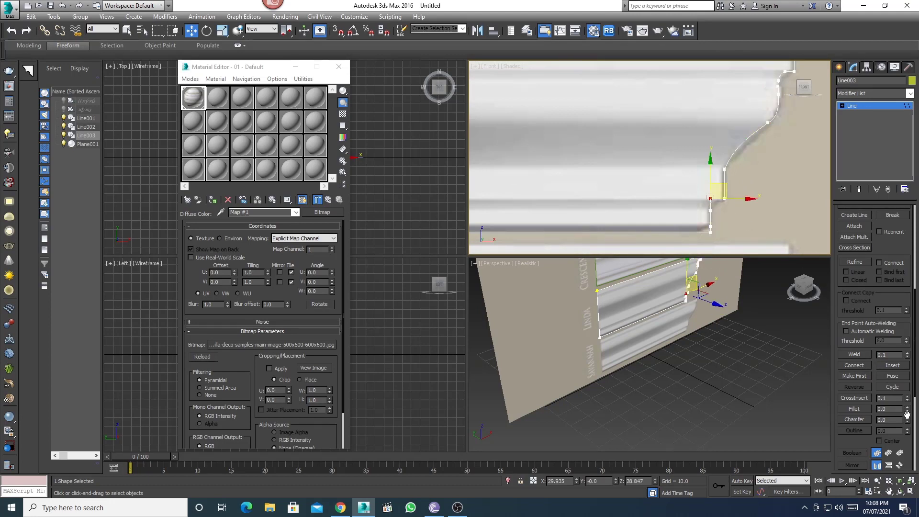
pyautogui.moveTo(909, 422); pyautogui.dragTo(909, 416)
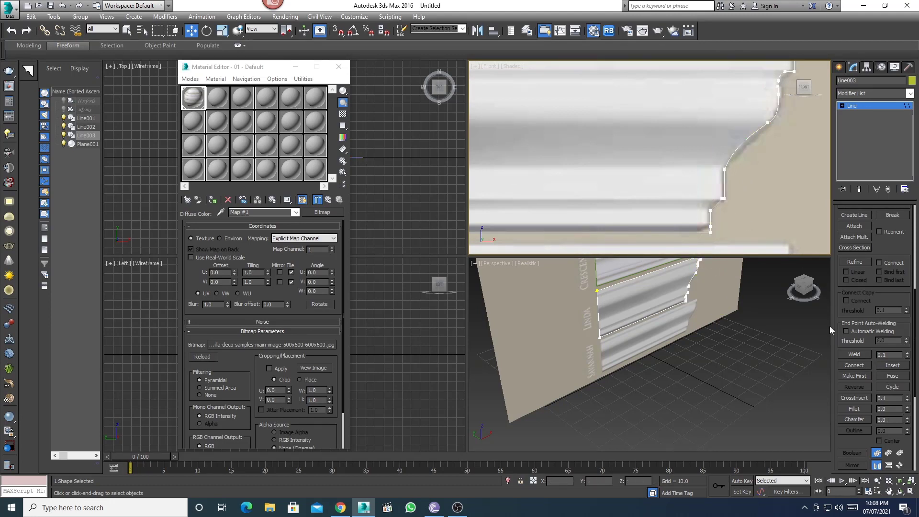
pyautogui.click(712, 232)
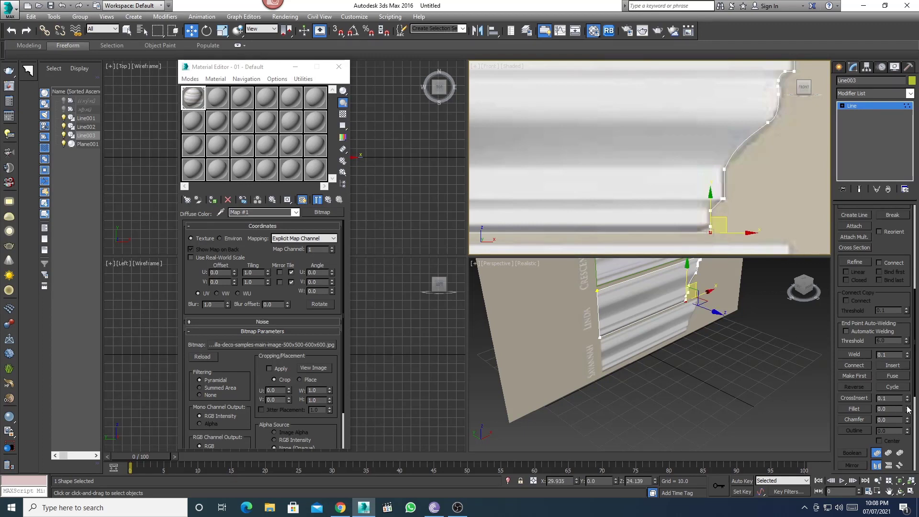
pyautogui.click(810, 144)
pyautogui.scroll(-5, 809, 144)
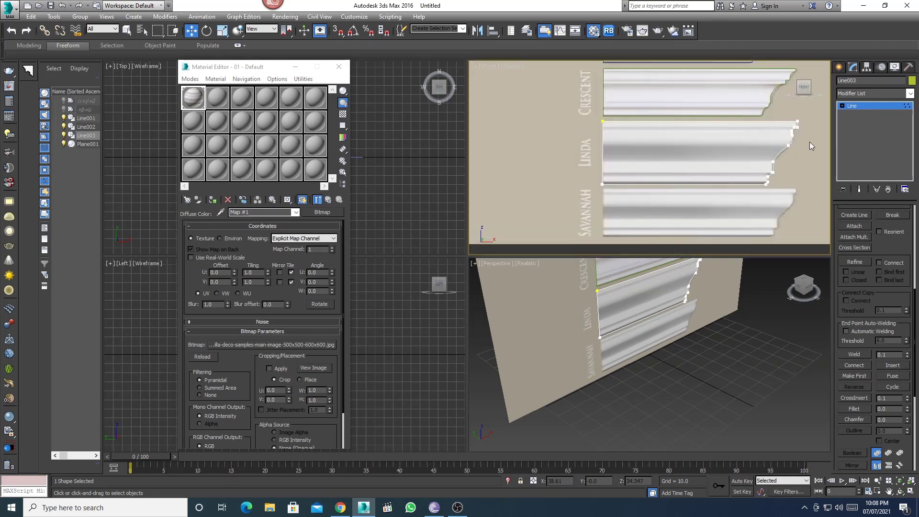
# Leave vertex editing and start a new Line spline at the Savannah moulding in the Front view.
pyautogui.click(862, 107)
pyautogui.moveTo(771, 140); pyautogui.dragTo(739, 154, button='middle')
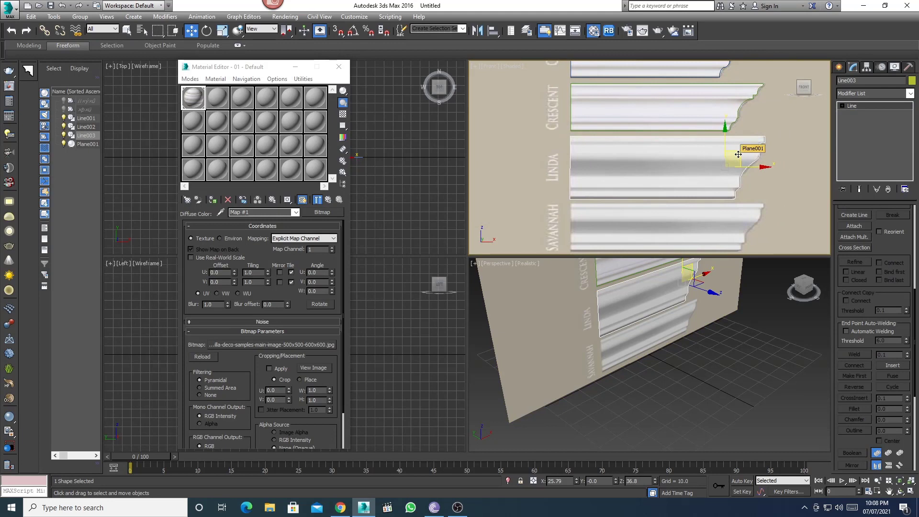
pyautogui.scroll(-3, 725, 167)
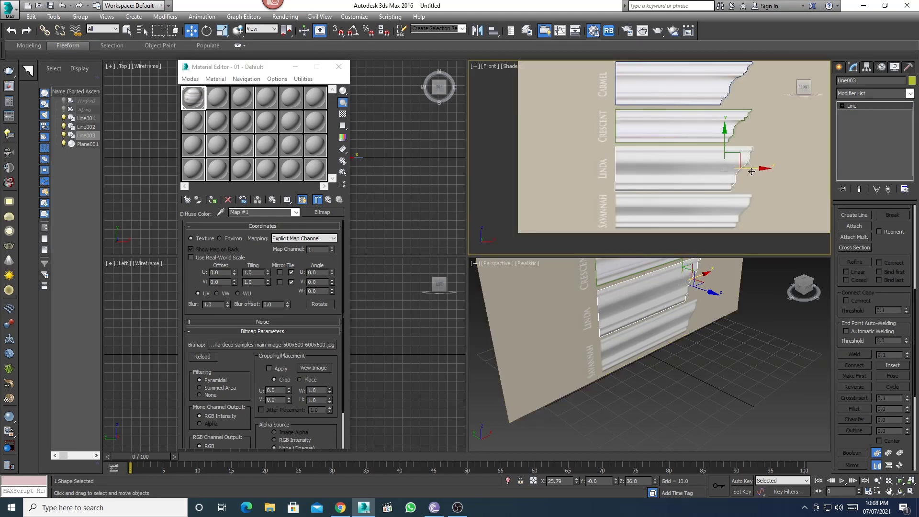
pyautogui.click(839, 67)
pyautogui.click(854, 82)
pyautogui.click(856, 136)
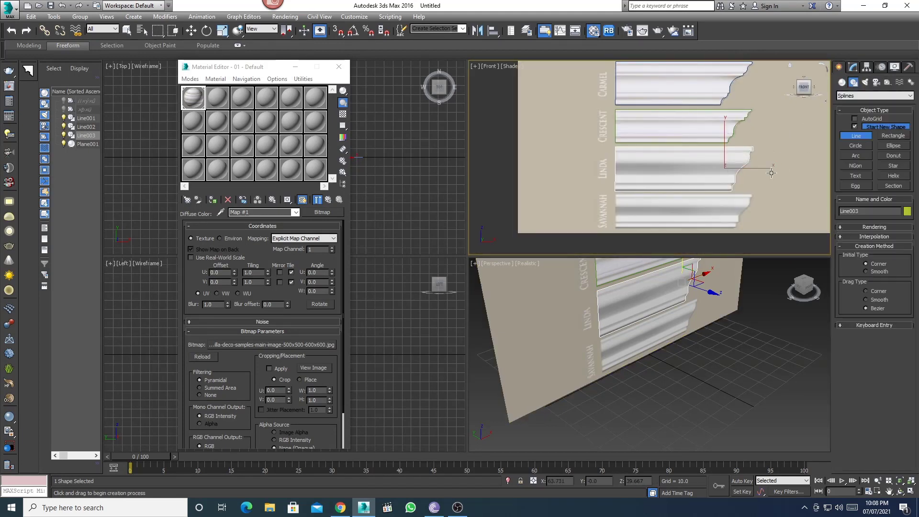
pyautogui.moveTo(633, 200); pyautogui.dragTo(637, 179, button='middle')
pyautogui.scroll(8, 637, 179)
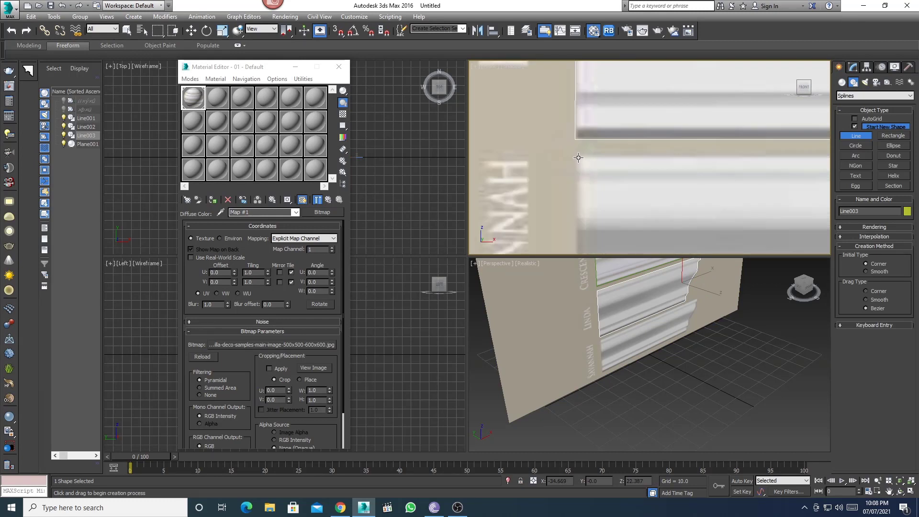
# Trace the Savannah profile's top edge and first step with corner points.
pyautogui.click(579, 158)
pyautogui.scroll(-4, 772, 179)
pyautogui.moveTo(790, 179)
pyautogui.mouseDown(button='middle')
pyautogui.moveTo(680, 177)
pyautogui.moveTo(753, 177)
pyautogui.mouseUp(button='middle')
pyautogui.scroll(4, 753, 178)
pyautogui.click(752, 178)
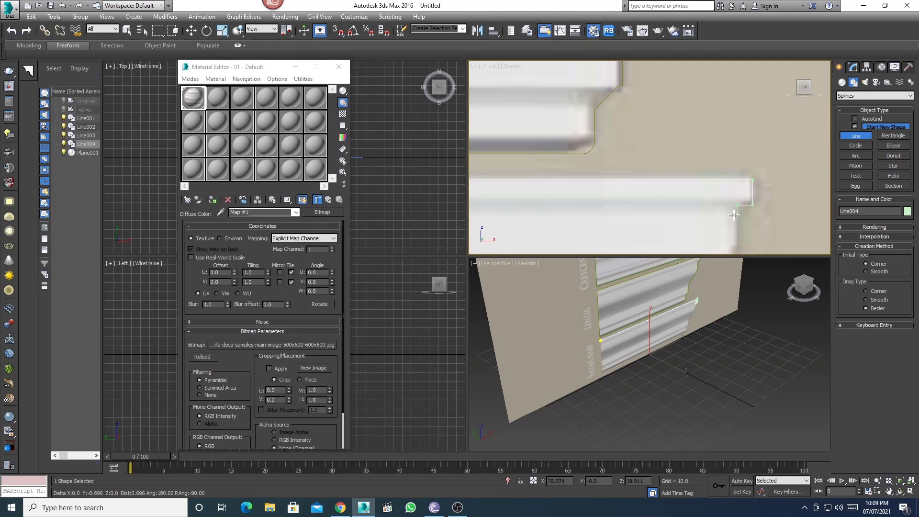
pyautogui.moveTo(746, 192); pyautogui.dragTo(746, 160, button='middle')
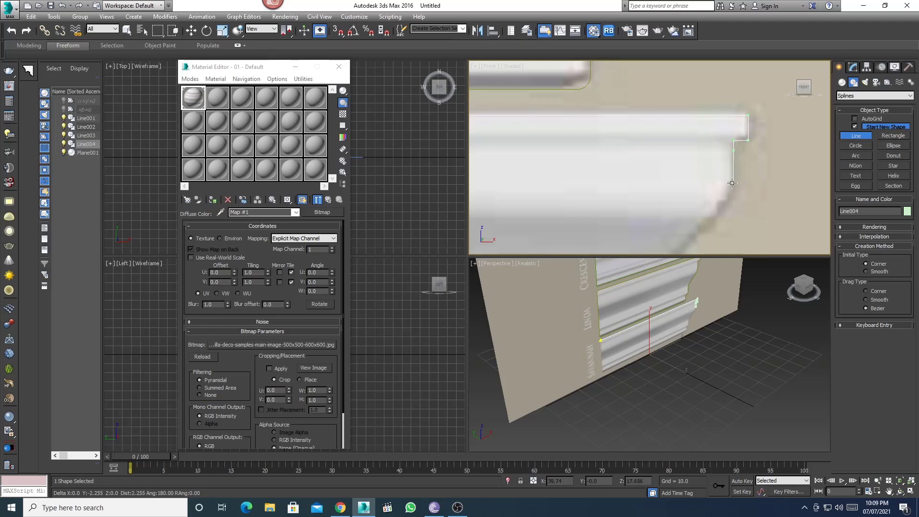
pyautogui.keyDown('shift'); pyautogui.click(713, 223); pyautogui.keyUp('shift')
pyautogui.moveTo(702, 222); pyautogui.dragTo(729, 141, button='middle')
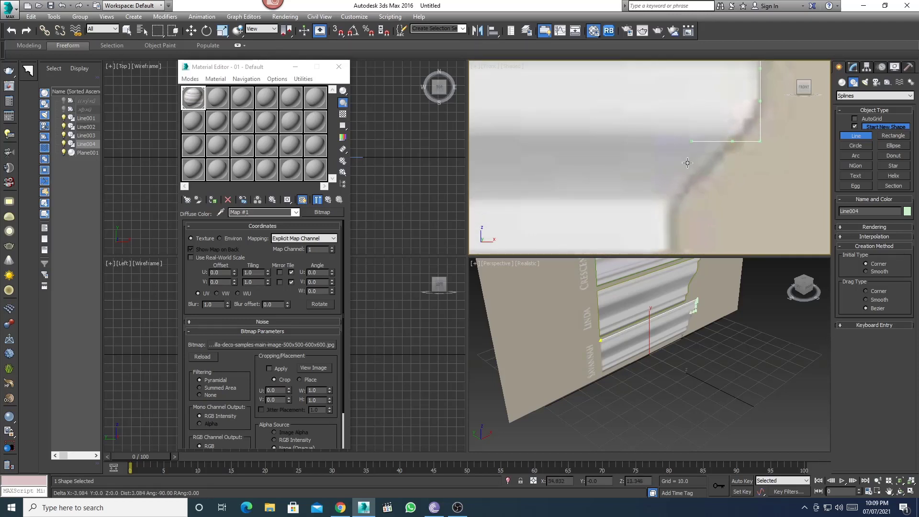
pyautogui.keyDown('shift'); pyautogui.click(673, 182); pyautogui.keyUp('shift')
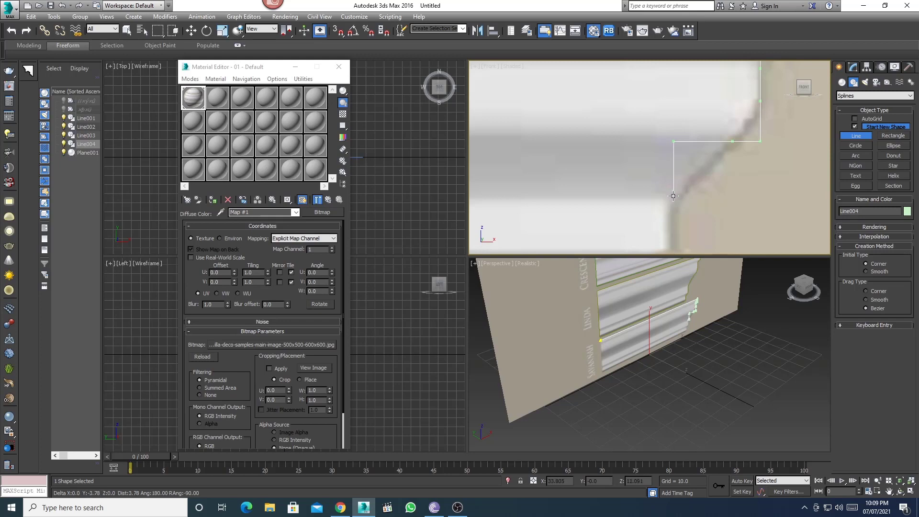
pyautogui.keyDown('shift'); pyautogui.click(672, 204); pyautogui.keyUp('shift')
# Place the remaining step corners and left end, then close the spline as Line004.
pyautogui.scroll(-2, 673, 244)
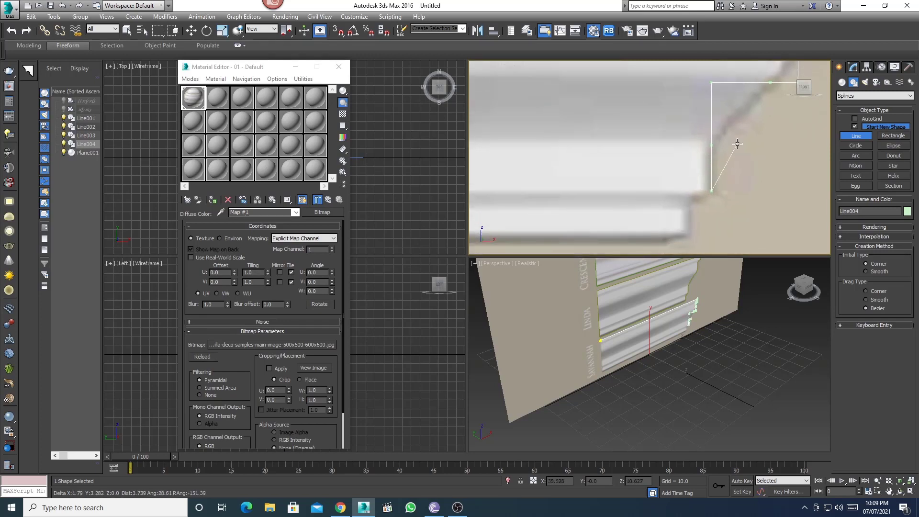
pyautogui.moveTo(673, 244); pyautogui.dragTo(719, 175, button='middle')
pyautogui.keyDown('shift'); pyautogui.click(719, 208); pyautogui.keyUp('shift')
pyautogui.moveTo(702, 216); pyautogui.dragTo(707, 182, button='middle')
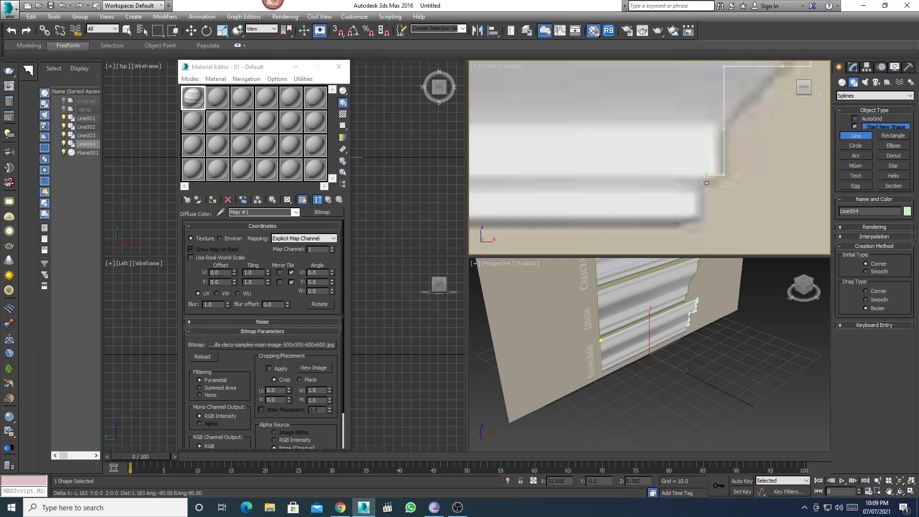
pyautogui.keyDown('shift'); pyautogui.click(700, 184); pyautogui.keyUp('shift')
pyautogui.keyDown('shift'); pyautogui.click(700, 219); pyautogui.keyUp('shift')
pyautogui.scroll(-3, 696, 236)
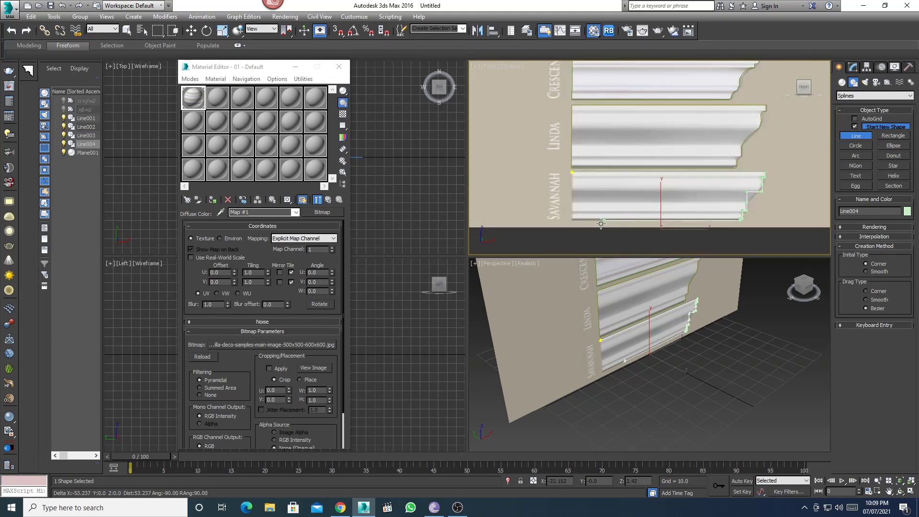
pyautogui.scroll(3, 555, 218)
pyautogui.click(556, 218)
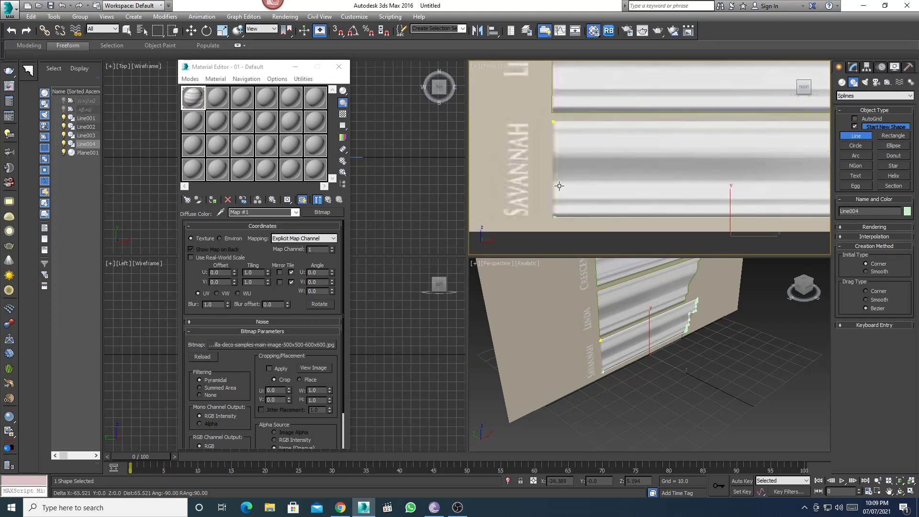
pyautogui.click(555, 123)
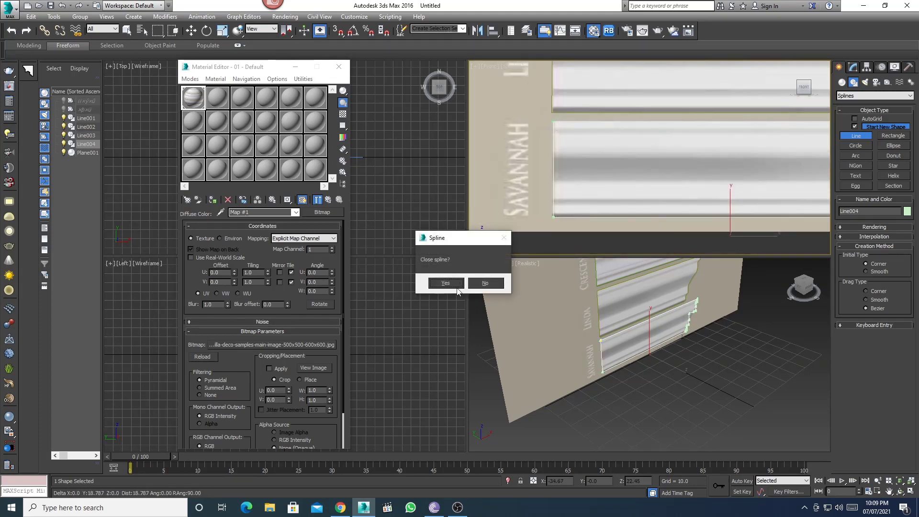
pyautogui.click(450, 284)
pyautogui.scroll(-2, 641, 134)
# Stop drawing and select a corner vertex of Line004 for editing, trying a fillet.
pyautogui.press('w')
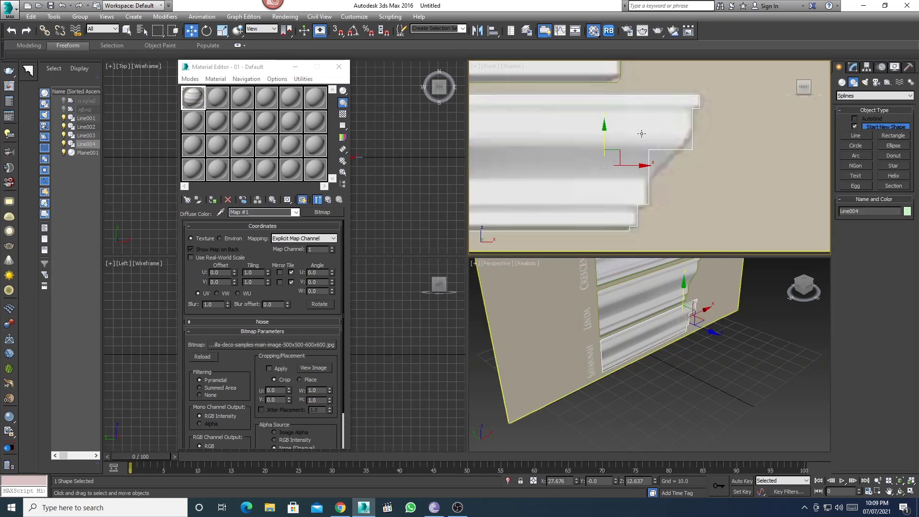
pyautogui.scroll(5, 642, 134)
pyautogui.click(854, 67)
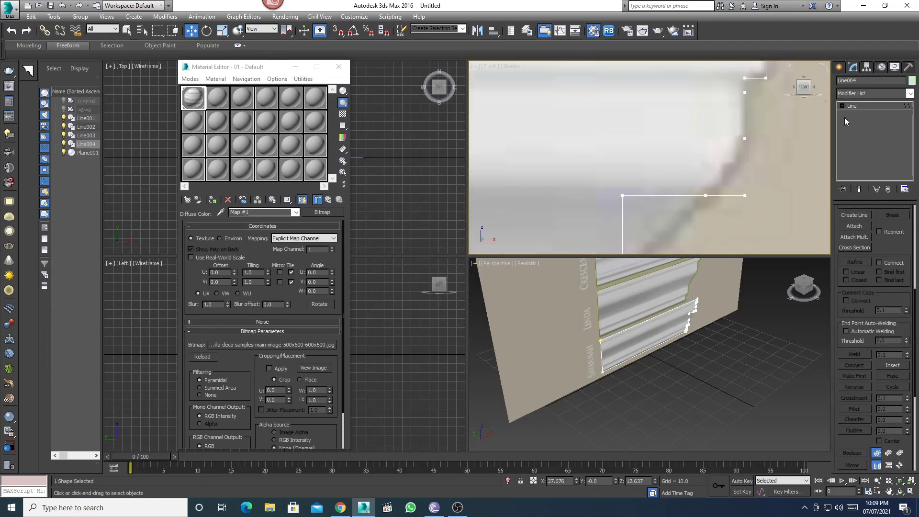
pyautogui.scroll(-4, 731, 186)
pyautogui.scroll(-3, 748, 151)
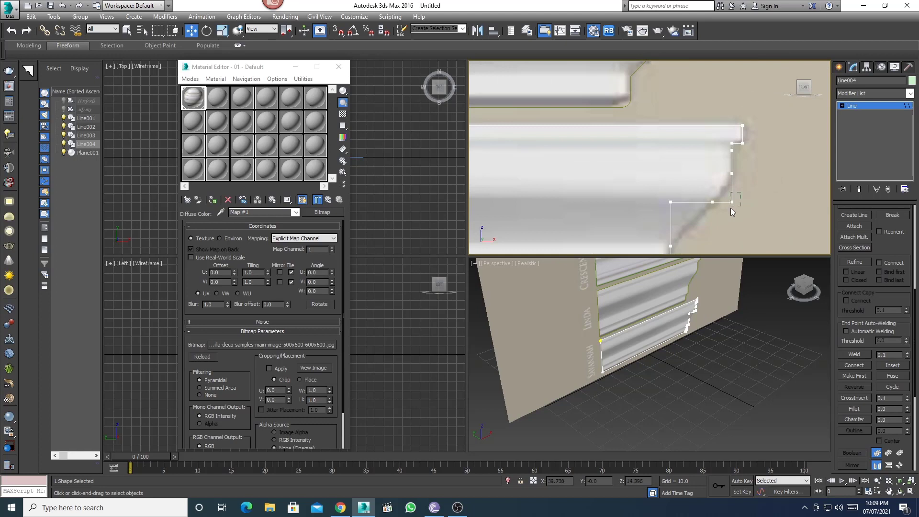
pyautogui.click(731, 194)
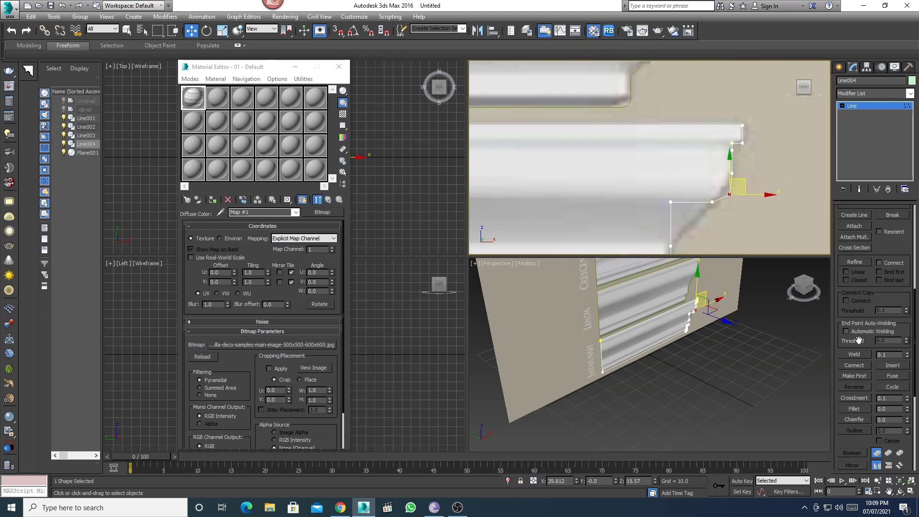
pyautogui.moveTo(908, 409); pyautogui.dragTo(889, 365)
# Move another profile vertex onto the curve, cancel the fillet, and nudge the corner vertex.
pyautogui.click(671, 202)
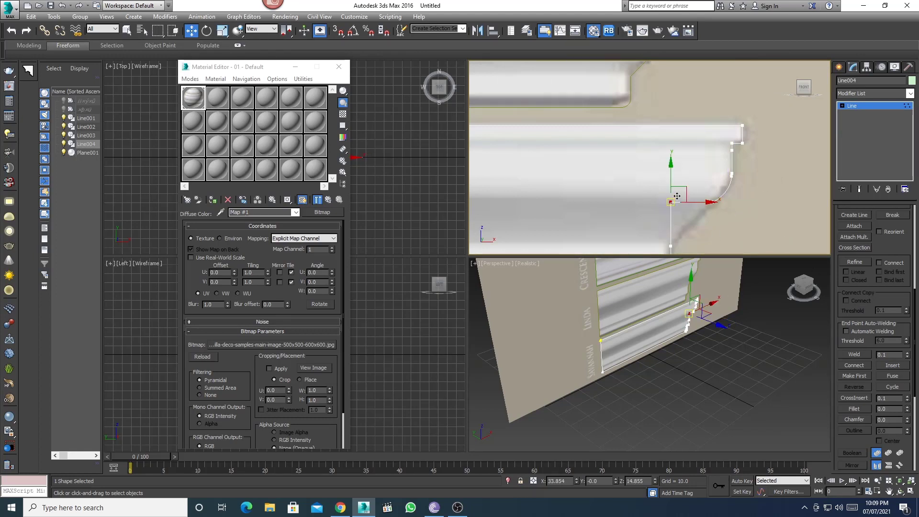
pyautogui.moveTo(686, 187); pyautogui.dragTo(693, 204)
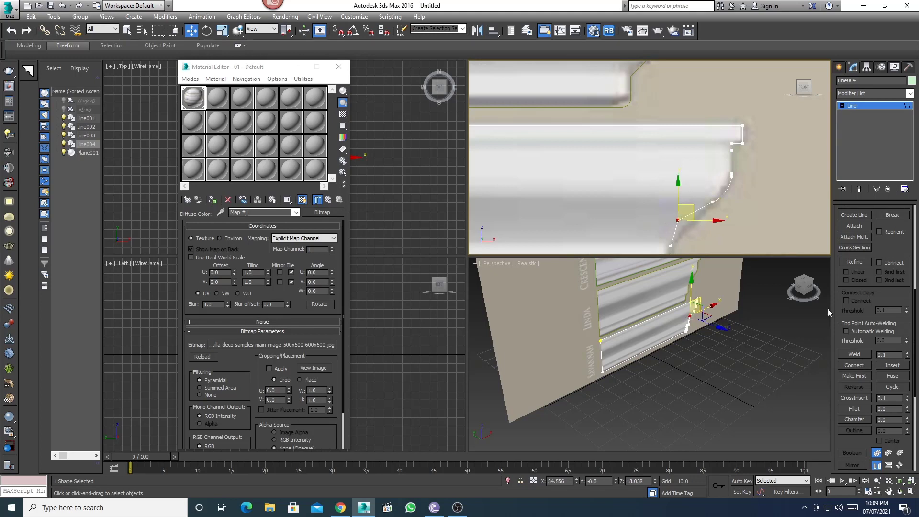
pyautogui.moveTo(908, 410); pyautogui.dragTo(905, 375)
pyautogui.rightClick(905, 371)
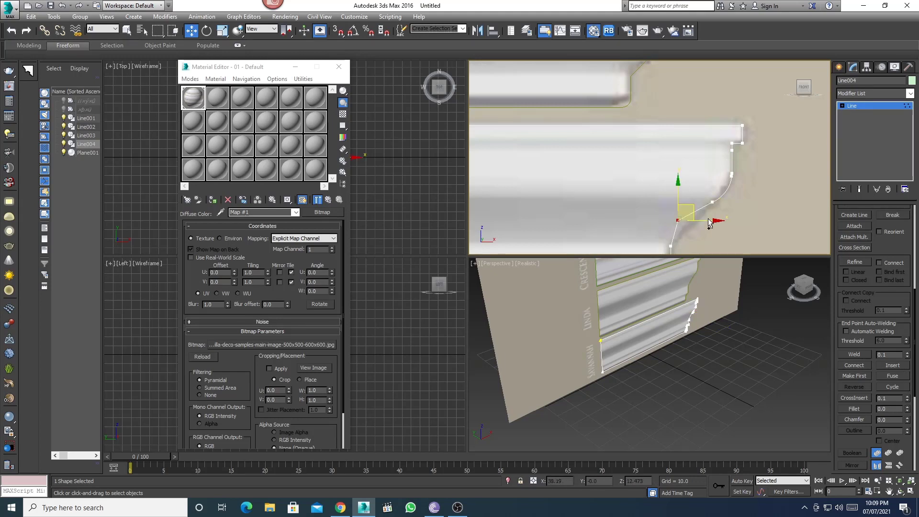
pyautogui.moveTo(696, 207); pyautogui.dragTo(699, 207)
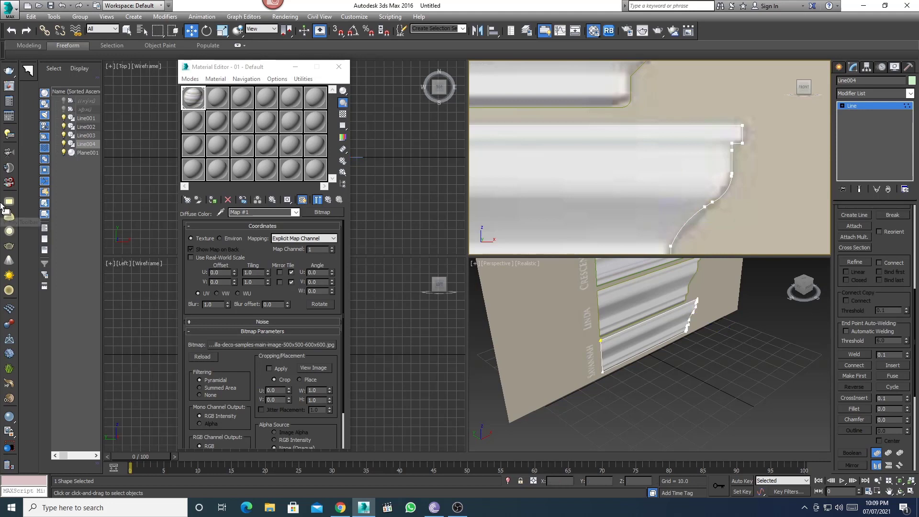
pyautogui.moveTo(628, 195)
pyautogui.mouseDown(button='middle')
pyautogui.moveTo(644, 138)
pyautogui.moveTo(623, 93)
pyautogui.mouseUp(button='middle')
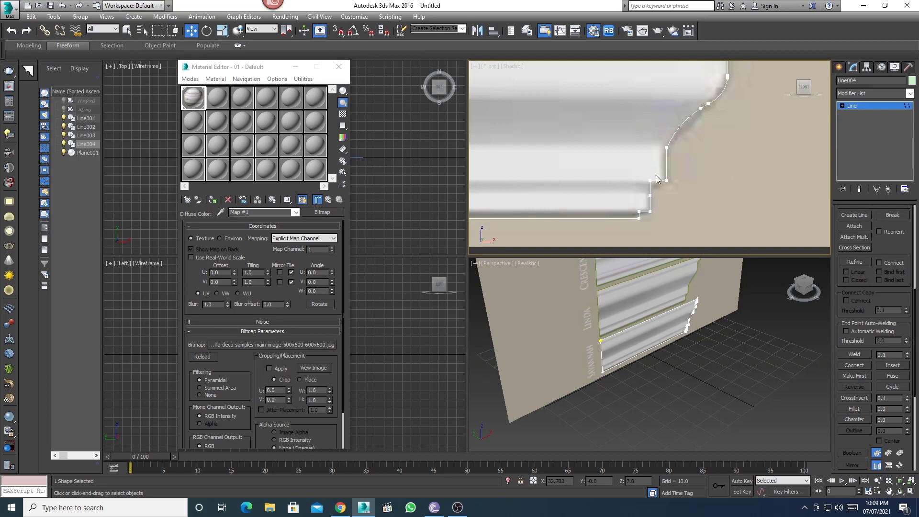
# Delete the profile's inner corner vertex and exit Vertex mode.
pyautogui.click(651, 180)
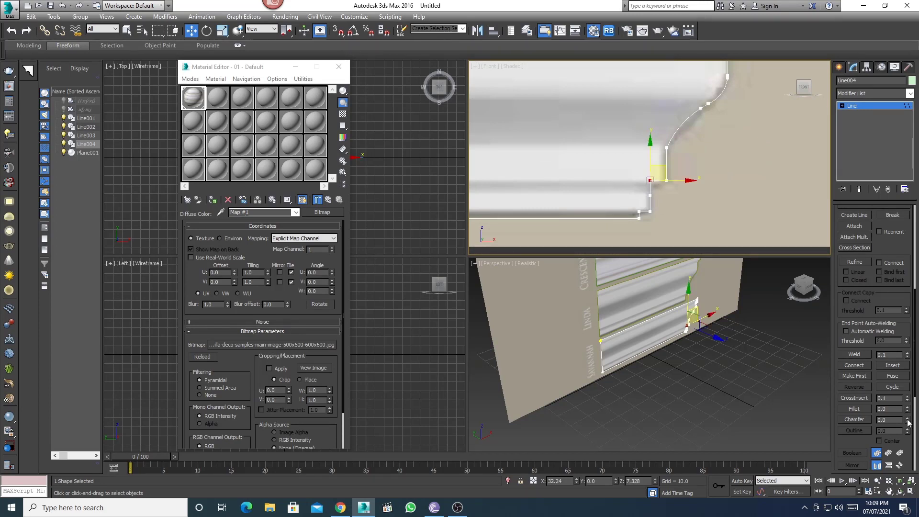
pyautogui.press('Delete')
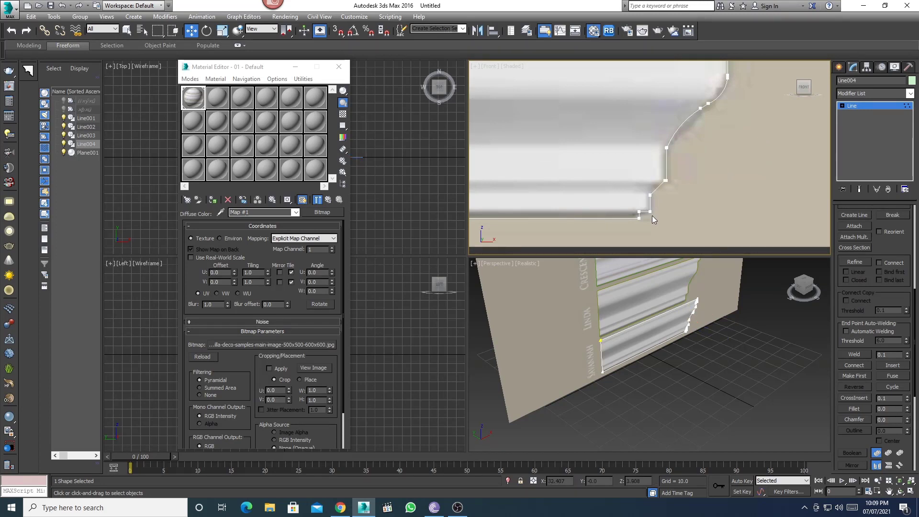
pyautogui.click(645, 219)
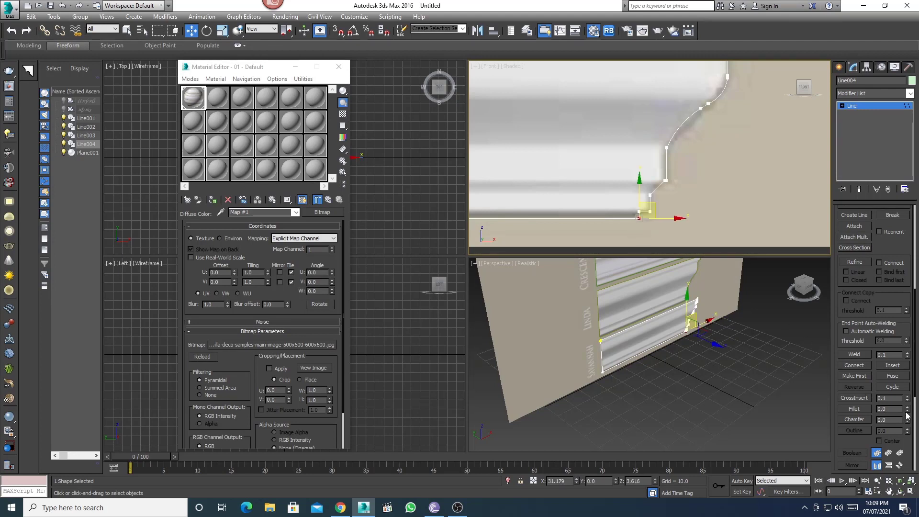
pyautogui.click(657, 220)
pyautogui.moveTo(657, 220); pyautogui.dragTo(785, 200, button='middle')
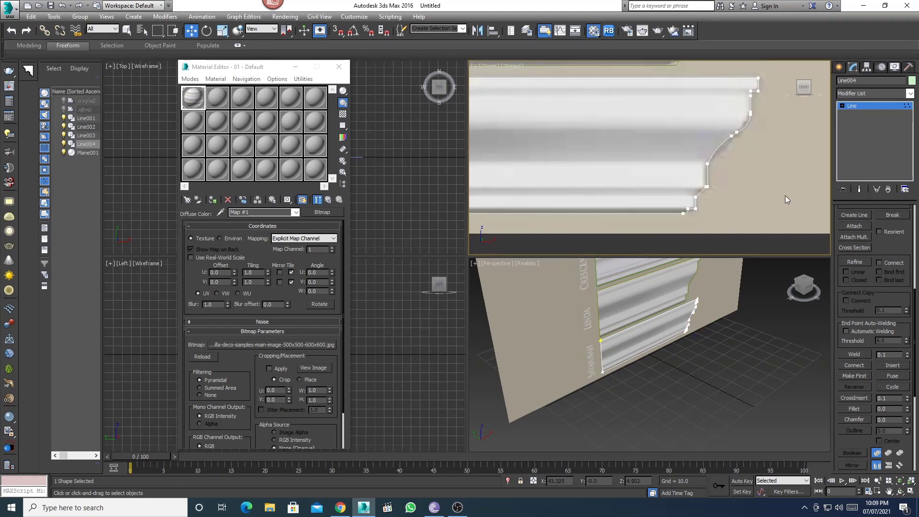
pyautogui.click(869, 109)
# Minimize the Material Editor and frame the Top view for a new rectangle shape.
pyautogui.scroll(-2, 646, 185)
pyautogui.scroll(-2, 646, 186)
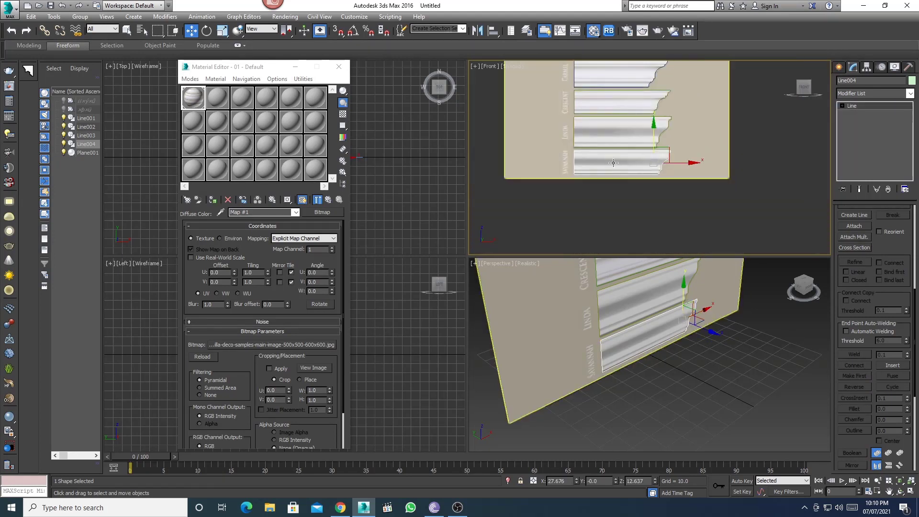
pyautogui.scroll(-2, 646, 186)
pyautogui.scroll(-2, 646, 186)
pyautogui.scroll(-1, 642, 182)
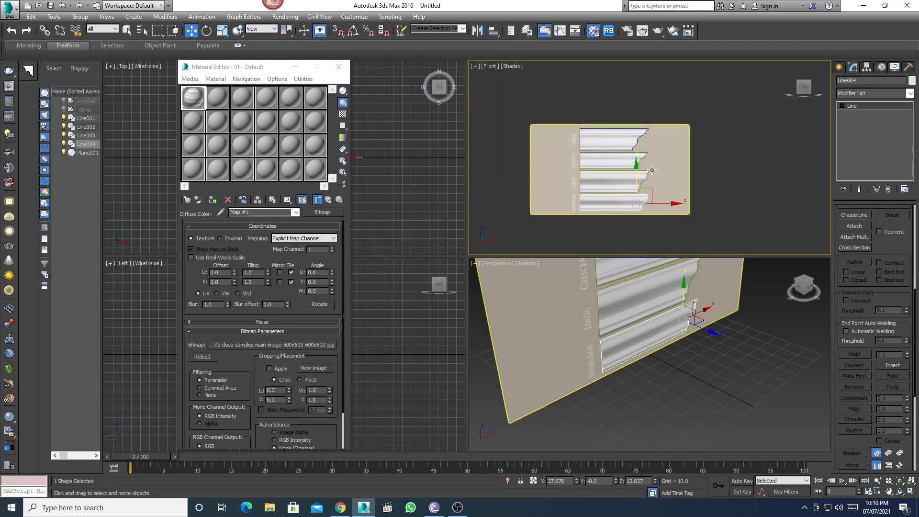
pyautogui.moveTo(508, 153); pyautogui.dragTo(519, 157, button='middle')
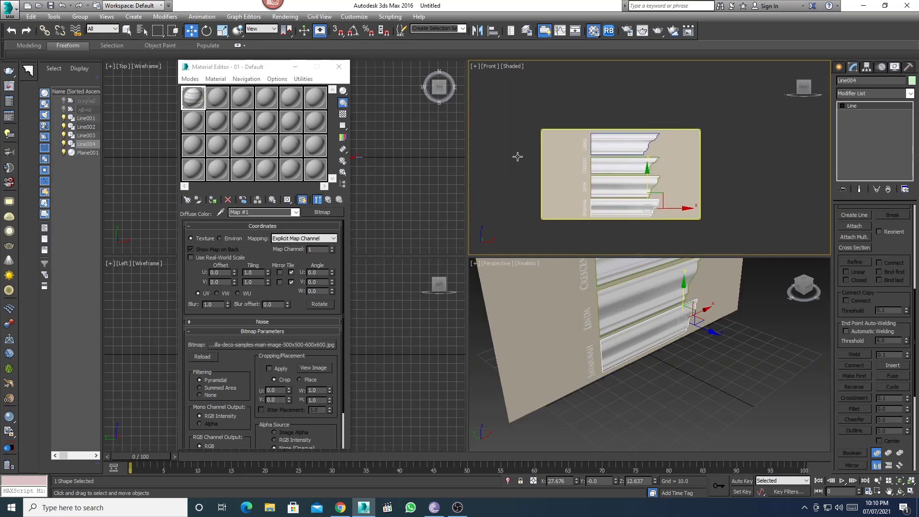
pyautogui.click(296, 66)
pyautogui.scroll(-4, 297, 185)
pyautogui.moveTo(297, 184)
pyautogui.mouseDown(button='middle')
pyautogui.moveTo(321, 190)
pyautogui.moveTo(301, 163)
pyautogui.mouseUp(button='middle')
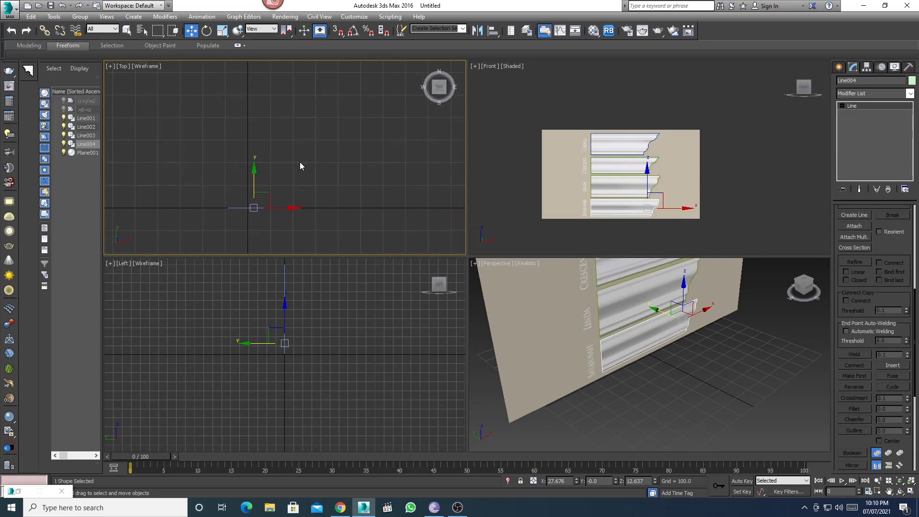
pyautogui.click(839, 68)
pyautogui.click(893, 136)
# Draw Rectangle001 as the frame path in the Top view.
pyautogui.moveTo(264, 87); pyautogui.dragTo(393, 184)
pyautogui.press('w')
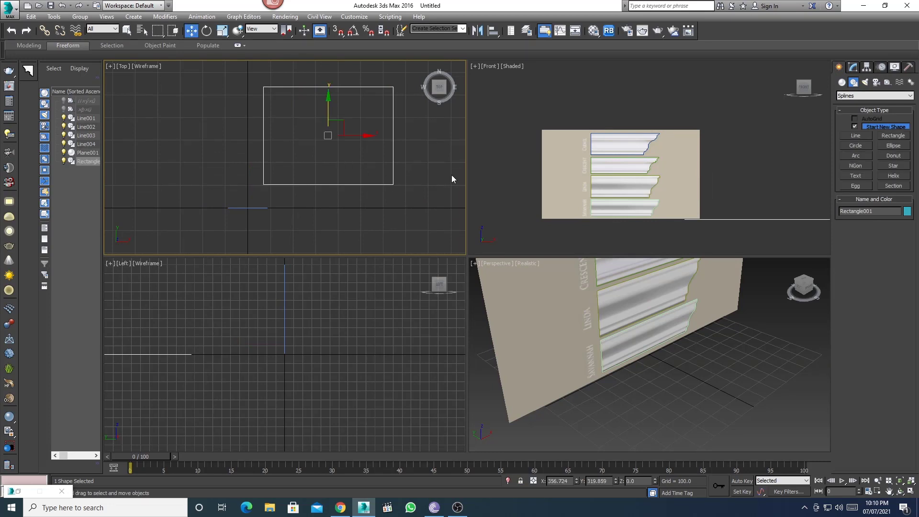
pyautogui.scroll(-5, 665, 364)
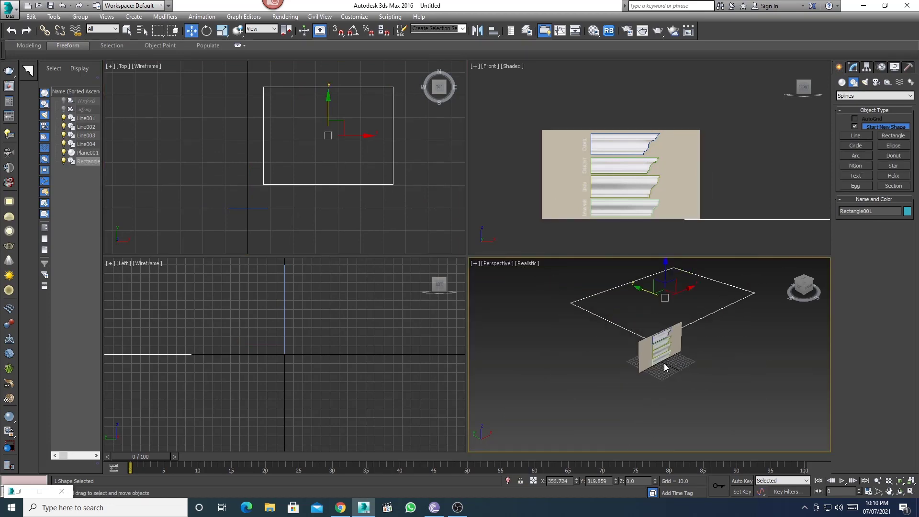
pyautogui.keyDown('alt'); pyautogui.moveTo(664, 363); pyautogui.dragTo(604, 371, button='middle'); pyautogui.keyUp('alt')
pyautogui.scroll(1, 604, 372)
pyautogui.scroll(1, 622, 327)
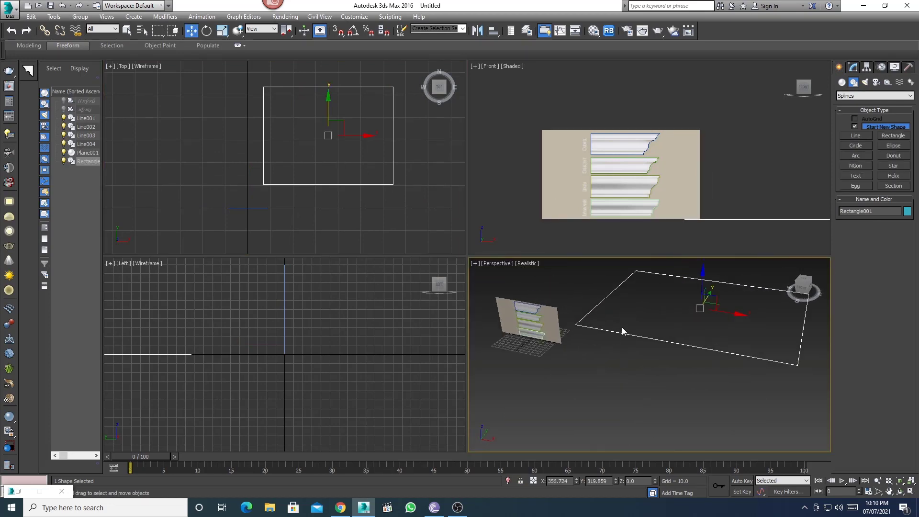
# Apply a Sweep modifier to Rectangle001 from the Modifier List.
pyautogui.click(853, 67)
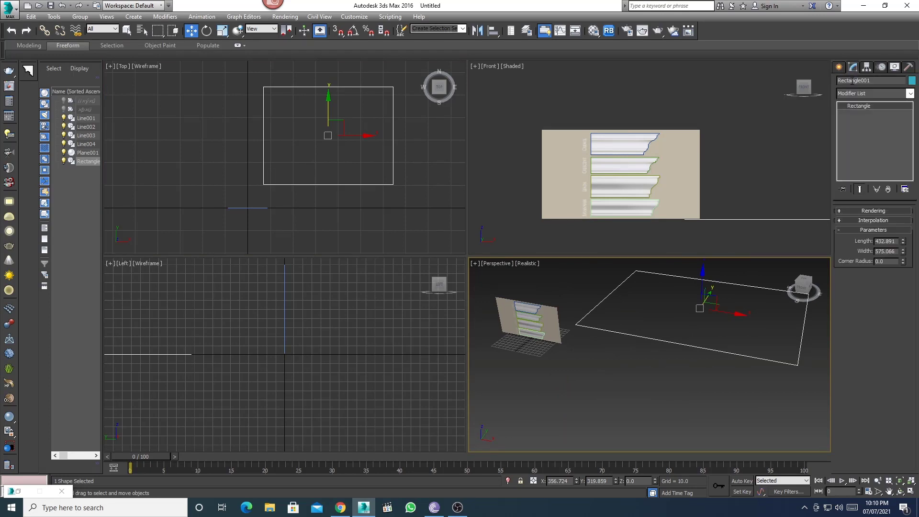
pyautogui.click(854, 95)
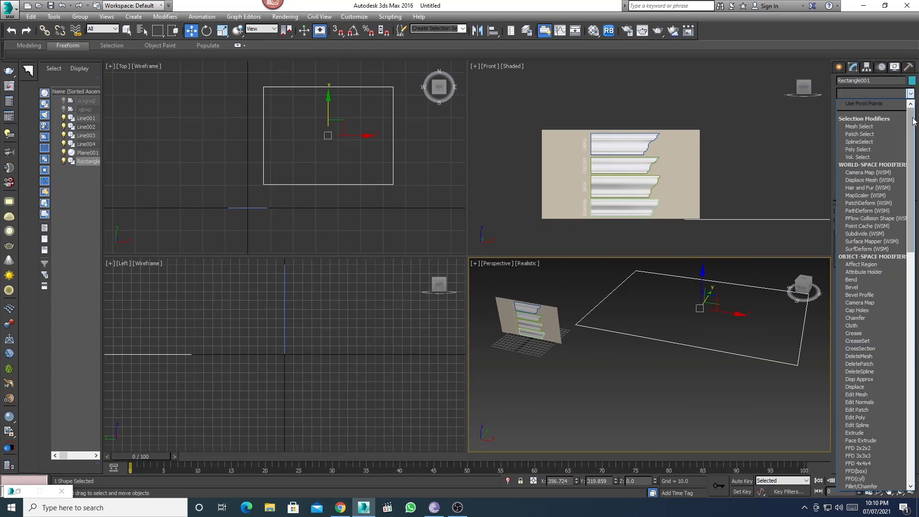
pyautogui.moveTo(914, 122); pyautogui.dragTo(914, 352)
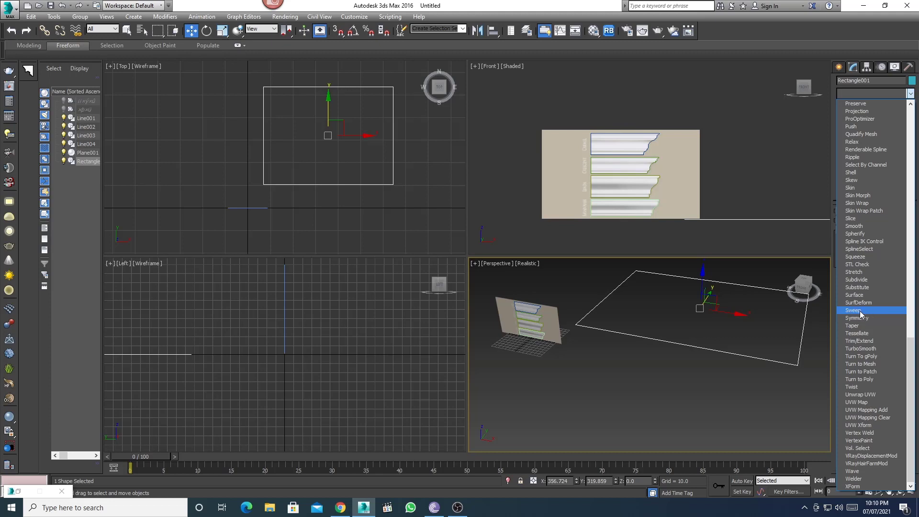
pyautogui.click(860, 311)
# Set the Sweep to Use Custom Section with Line001 picked as the profile.
pyautogui.click(849, 263)
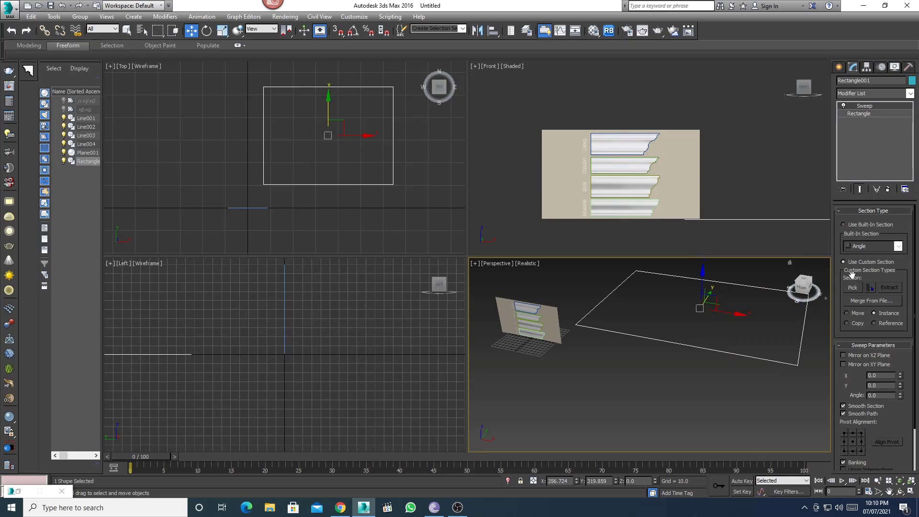
pyautogui.click(853, 288)
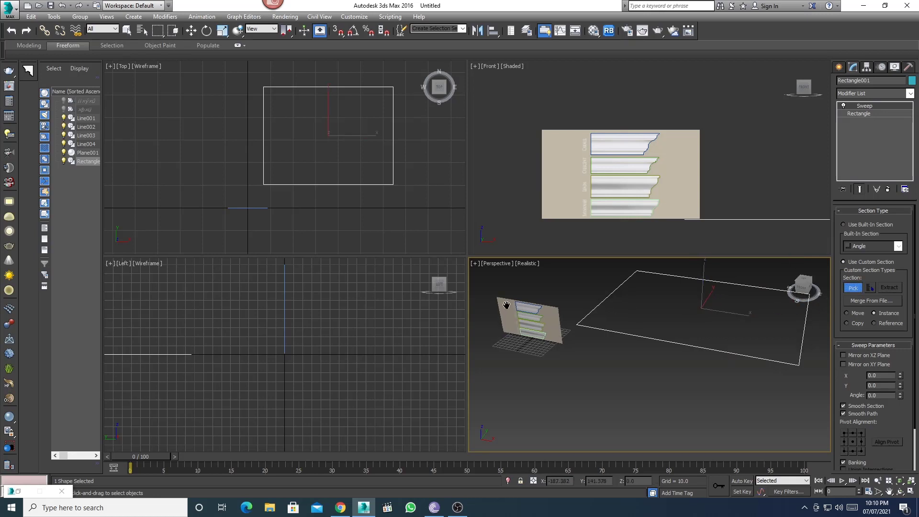
pyautogui.scroll(6, 544, 306)
pyautogui.scroll(2, 566, 301)
pyautogui.scroll(2, 570, 294)
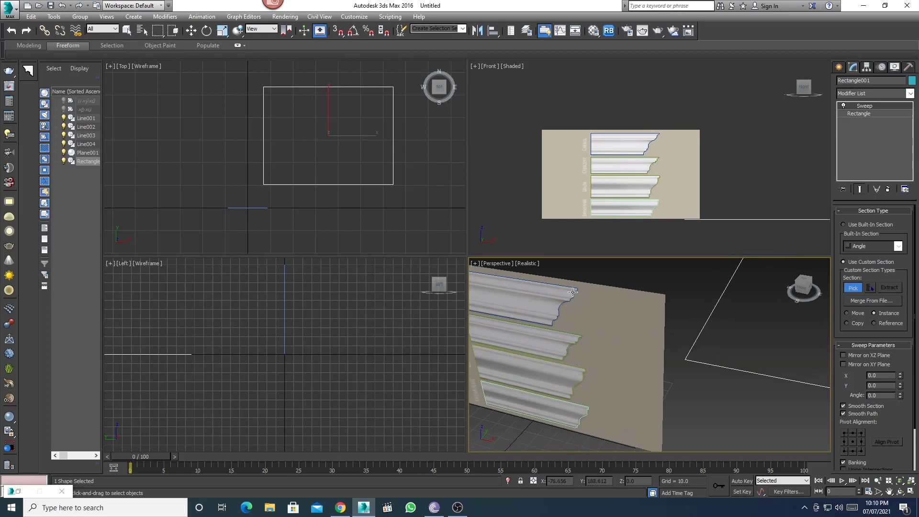
pyautogui.click(573, 291)
pyautogui.scroll(-1, 599, 287)
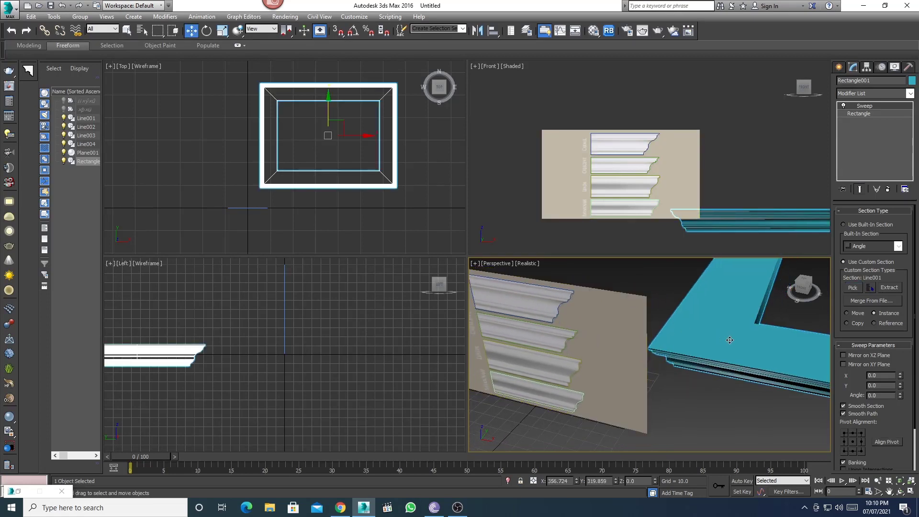
pyautogui.scroll(-2, 616, 283)
pyautogui.scroll(-4, 685, 319)
# Leave Smooth Section on and Smooth Path off after testing the smoothing options.
pyautogui.moveTo(736, 331); pyautogui.dragTo(724, 330, button='middle')
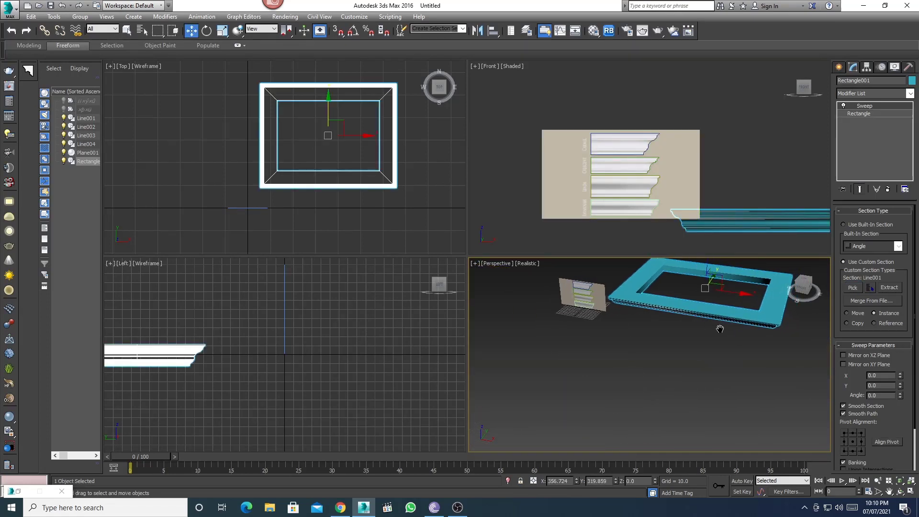
pyautogui.scroll(1, 722, 211)
pyautogui.scroll(4, 735, 190)
pyautogui.scroll(1, 640, 188)
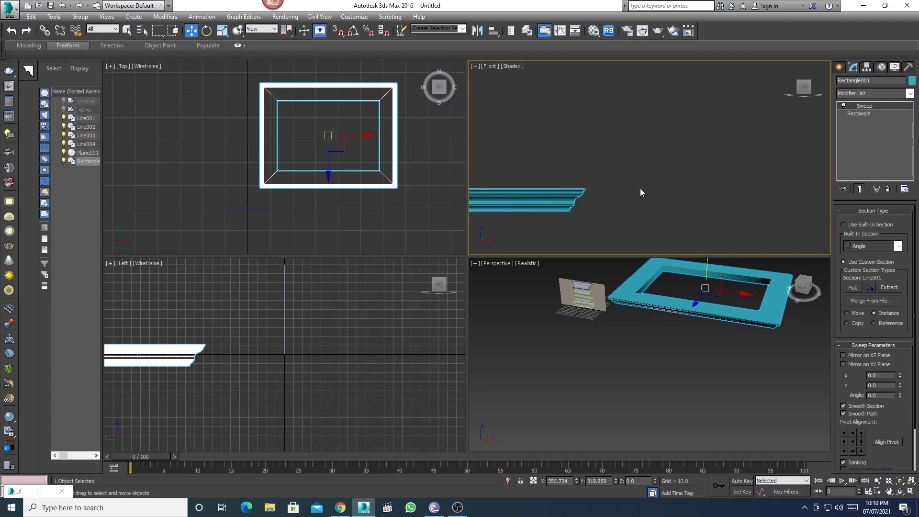
pyautogui.scroll(2, 547, 201)
pyautogui.scroll(2, 598, 182)
pyautogui.scroll(3, 658, 156)
pyautogui.scroll(-2, 658, 155)
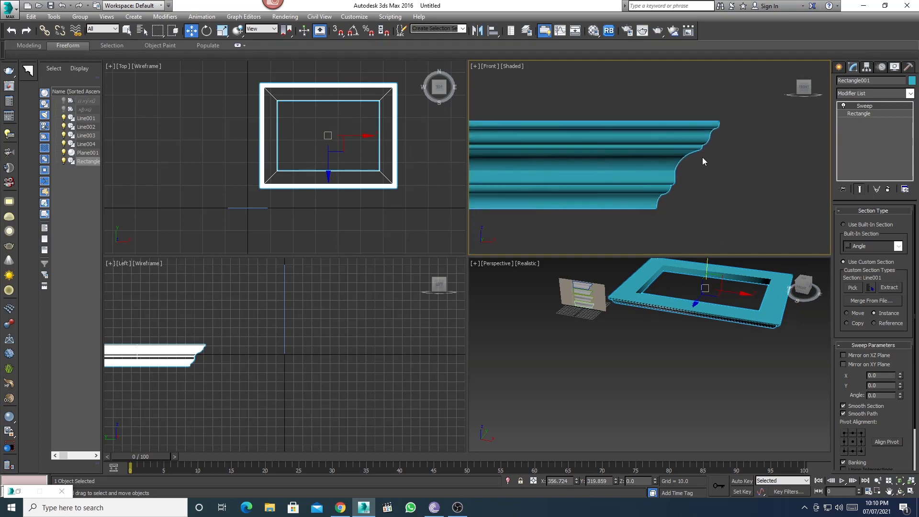
pyautogui.scroll(-1, 702, 157)
pyautogui.click(857, 408)
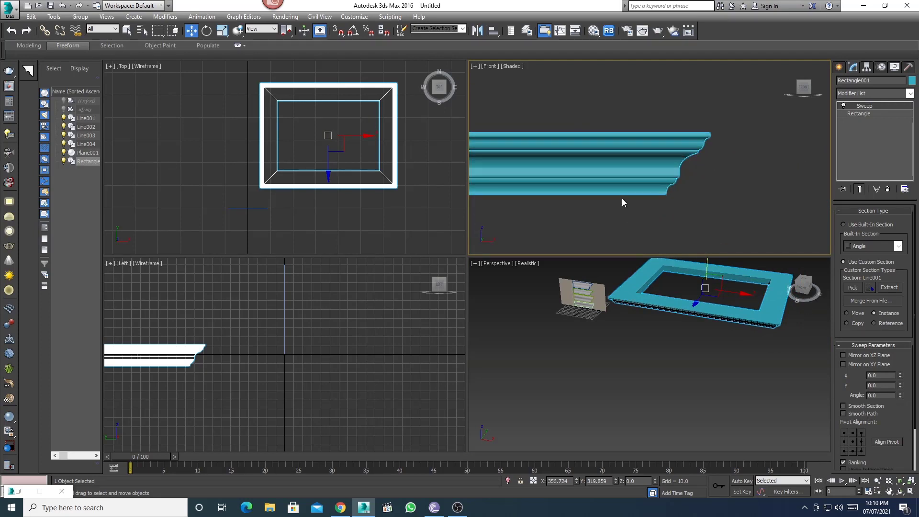
pyautogui.scroll(1, 633, 198)
pyautogui.scroll(2, 702, 191)
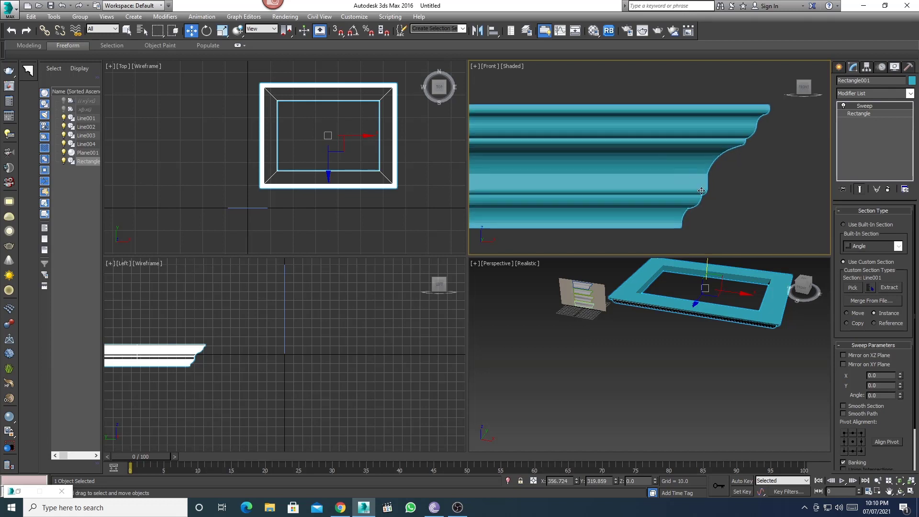
pyautogui.click(844, 414)
pyautogui.click(851, 409)
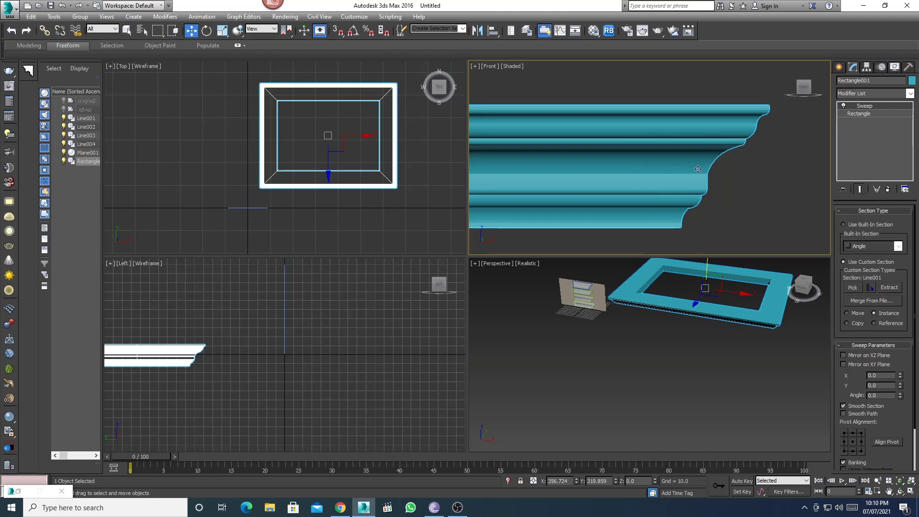
pyautogui.scroll(-3, 698, 169)
# Orbit the perspective view to inspect the swept frame from the side and above.
pyautogui.moveTo(740, 322)
pyautogui.keyDown('alt'); pyautogui.mouseDown(button='middle')
pyautogui.moveTo(705, 321)
pyautogui.moveTo(725, 306)
pyautogui.mouseUp(button='middle'); pyautogui.keyUp('alt')
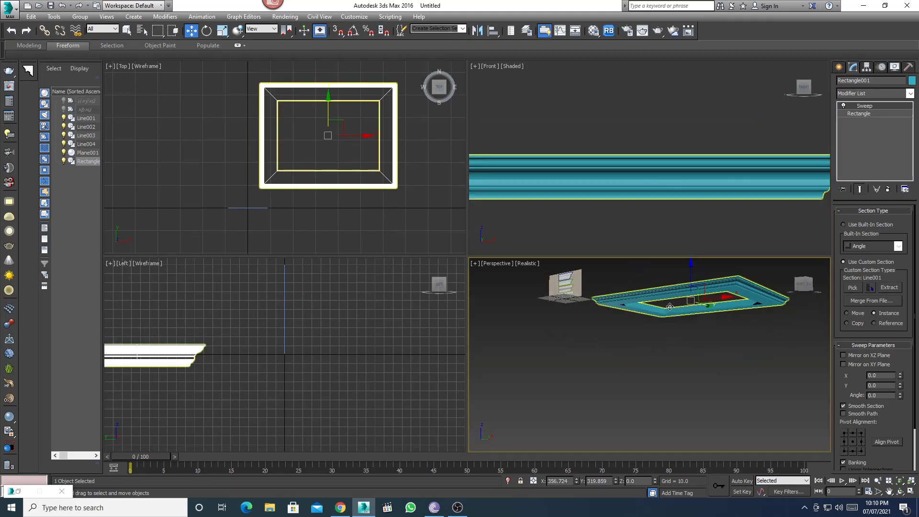
pyautogui.scroll(4, 722, 309)
pyautogui.scroll(3, 723, 309)
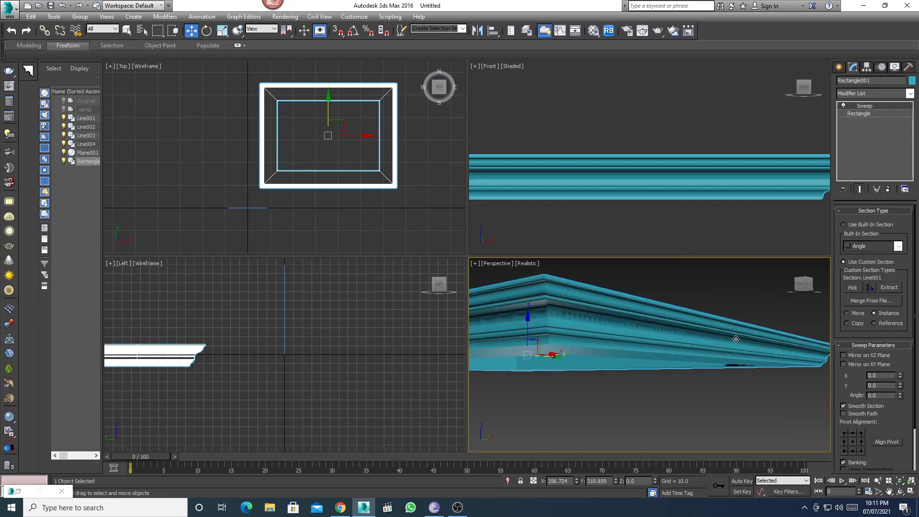
pyautogui.keyDown('alt'); pyautogui.moveTo(718, 325); pyautogui.dragTo(540, 298, button='middle'); pyautogui.keyUp('alt')
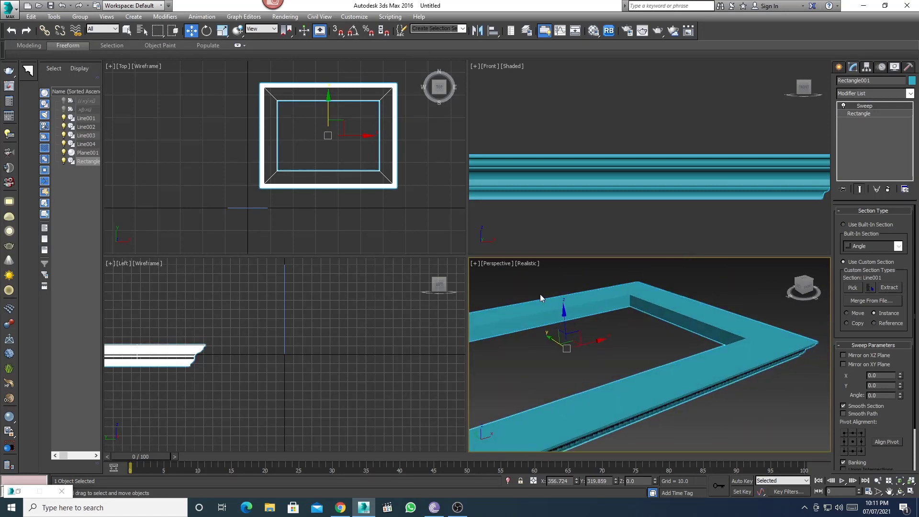
# Switch the Perspective viewport from Realistic to Shaded, then orbit and zoom around the frame.
pyautogui.click(535, 269)
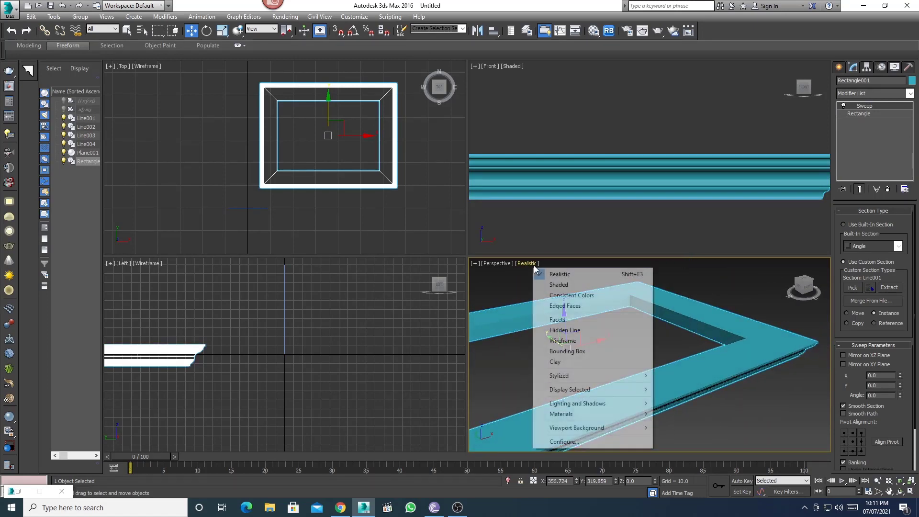
pyautogui.click(546, 283)
pyautogui.keyDown('alt'); pyautogui.moveTo(682, 327); pyautogui.dragTo(641, 300, button='middle'); pyautogui.keyUp('alt')
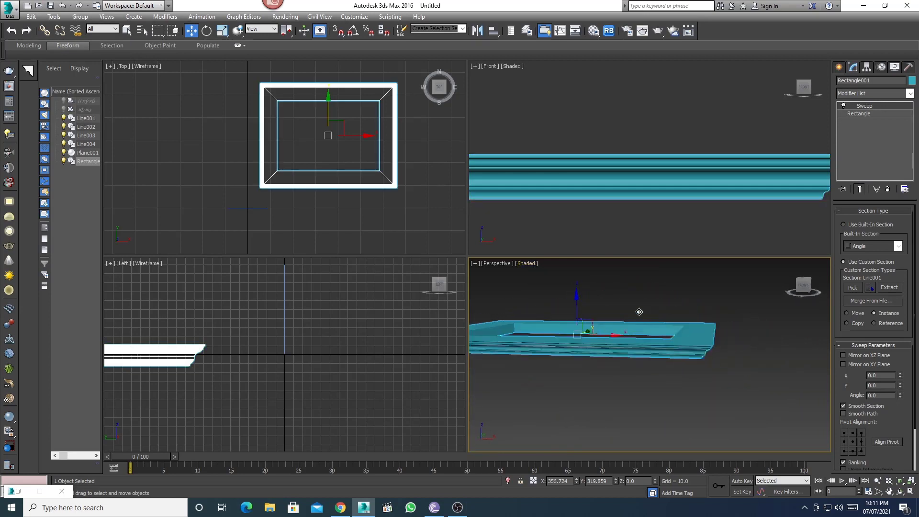
pyautogui.scroll(1, 641, 301)
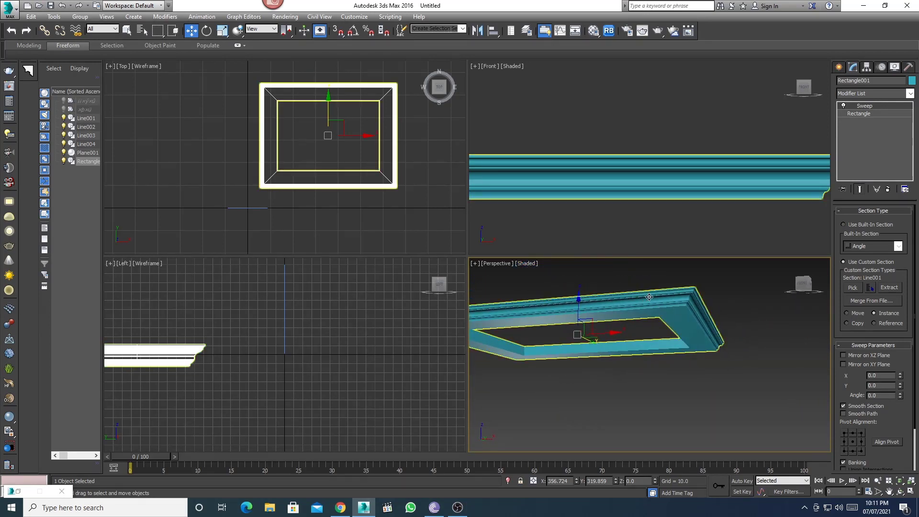
pyautogui.scroll(2, 641, 301)
pyautogui.scroll(1, 684, 316)
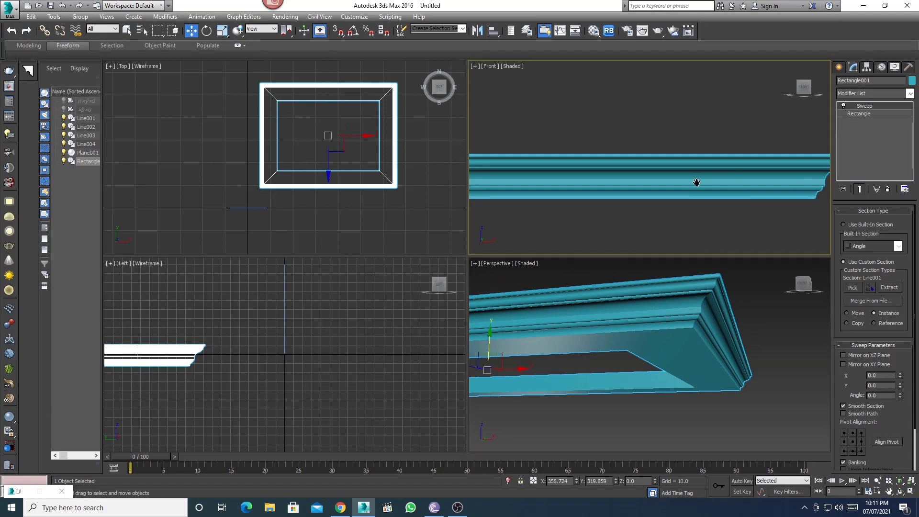
pyautogui.scroll(1, 793, 214)
pyautogui.scroll(2, 794, 214)
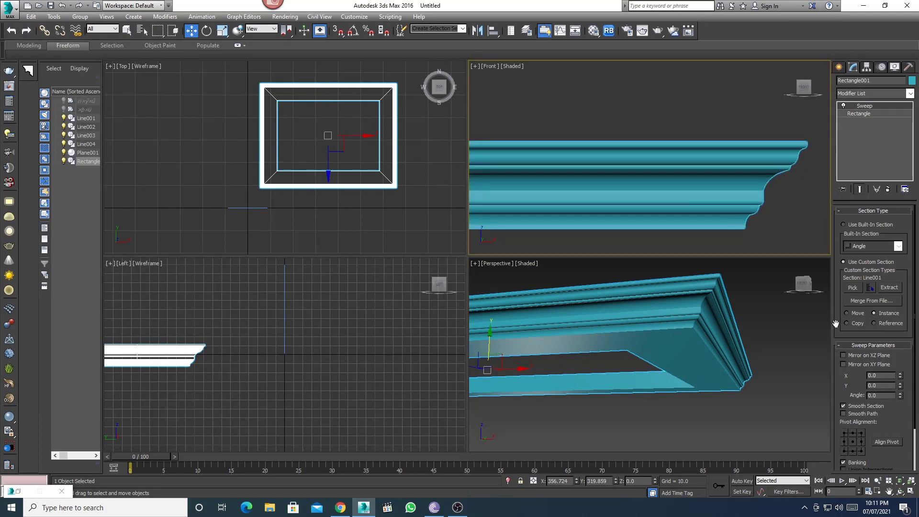
pyautogui.click(846, 356)
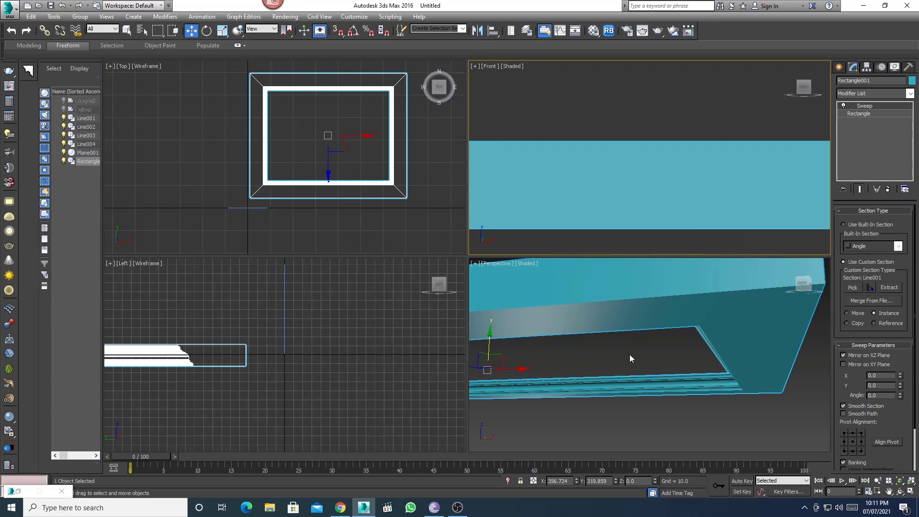
pyautogui.scroll(-3, 630, 358)
pyautogui.moveTo(679, 358)
pyautogui.keyDown('alt'); pyautogui.mouseDown(button='middle')
pyautogui.moveTo(723, 374)
pyautogui.moveTo(767, 355)
pyautogui.moveTo(756, 359)
pyautogui.mouseUp(button='middle'); pyautogui.keyUp('alt')
pyautogui.scroll(4, 752, 358)
pyautogui.scroll(2, 747, 357)
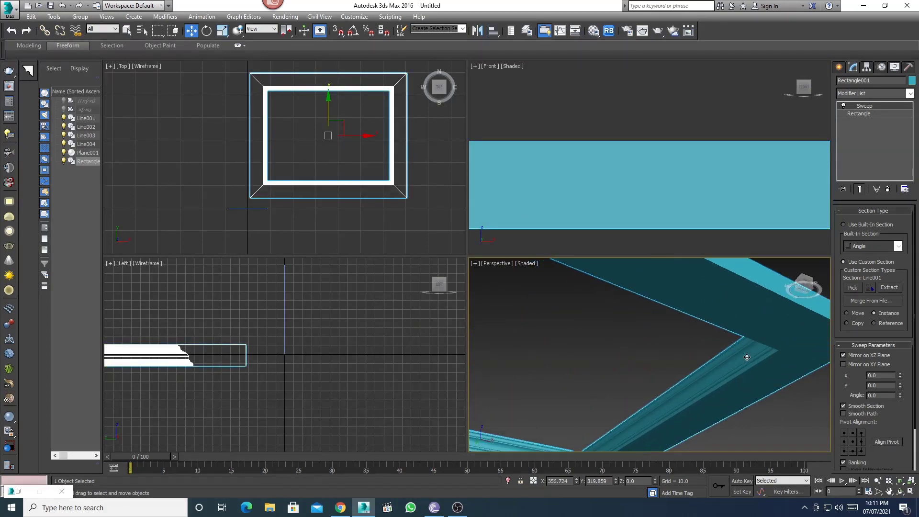
pyautogui.click(843, 355)
pyautogui.click(844, 356)
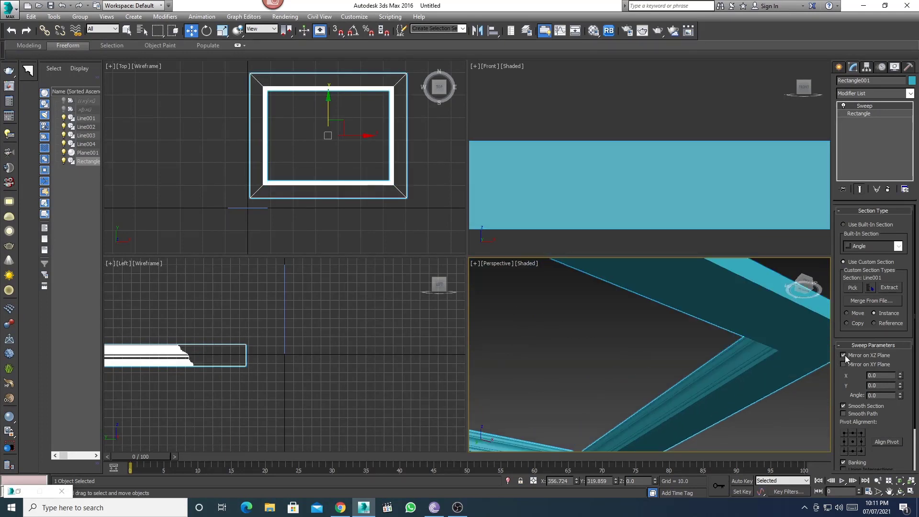
pyautogui.click(844, 356)
pyautogui.click(845, 355)
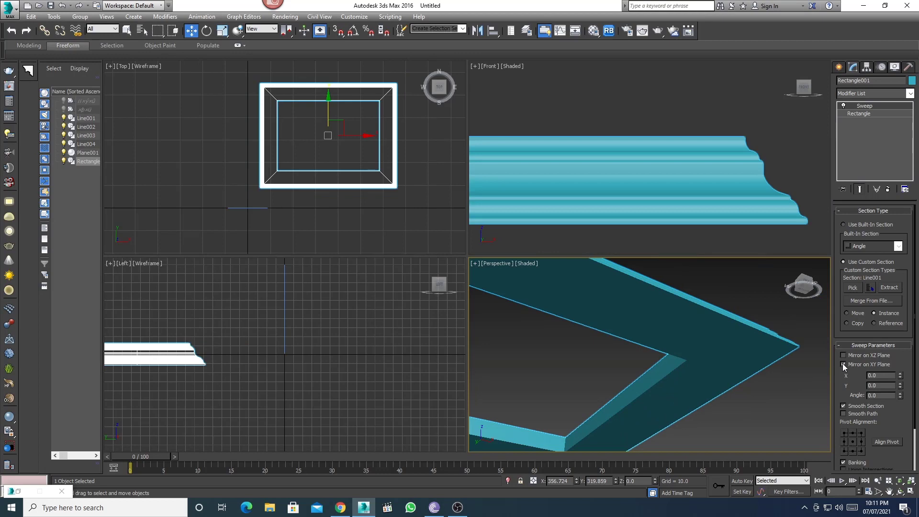
pyautogui.click(843, 364)
pyautogui.middleClick(749, 241)
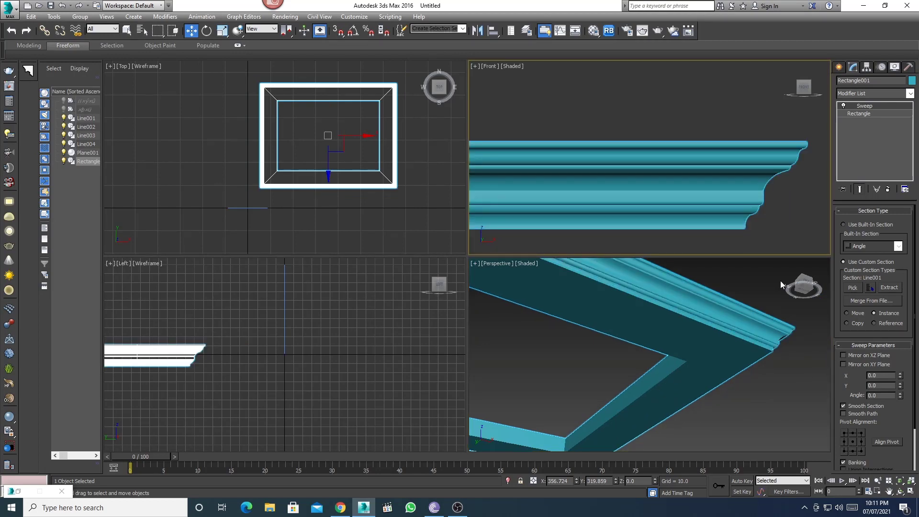
pyautogui.click(844, 365)
pyautogui.click(852, 354)
pyautogui.keyDown('alt'); pyautogui.moveTo(753, 347); pyautogui.dragTo(741, 351, button='middle'); pyautogui.keyUp('alt')
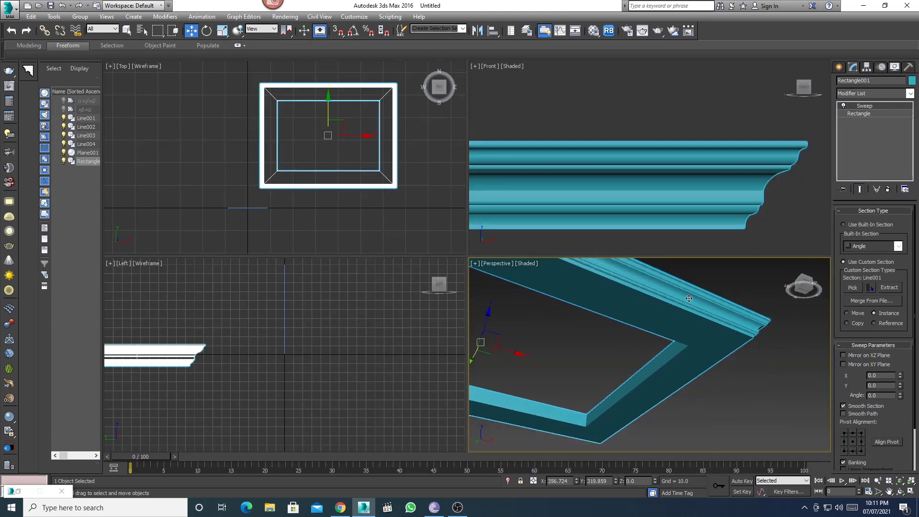
pyautogui.scroll(-2, 751, 352)
pyautogui.scroll(-3, 751, 352)
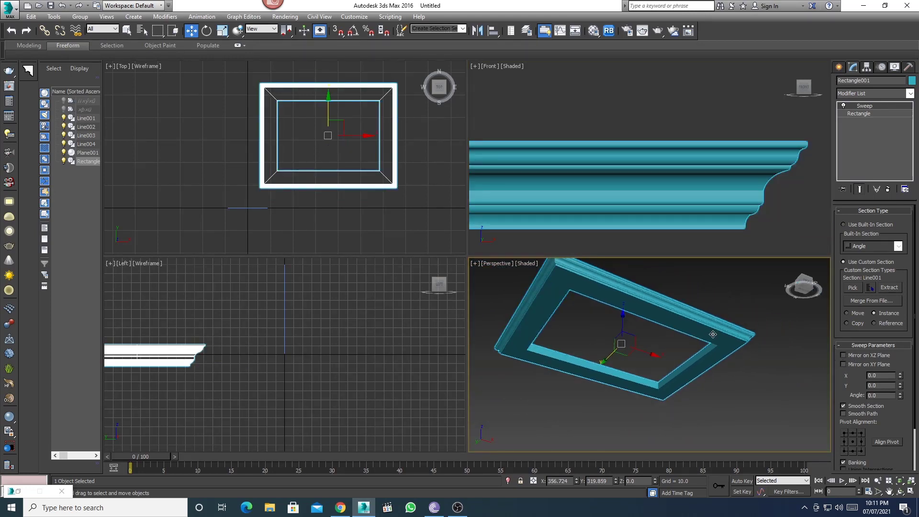
pyautogui.keyDown('alt'); pyautogui.moveTo(683, 337); pyautogui.dragTo(677, 346, button='middle'); pyautogui.keyUp('alt')
pyautogui.scroll(4, 678, 347)
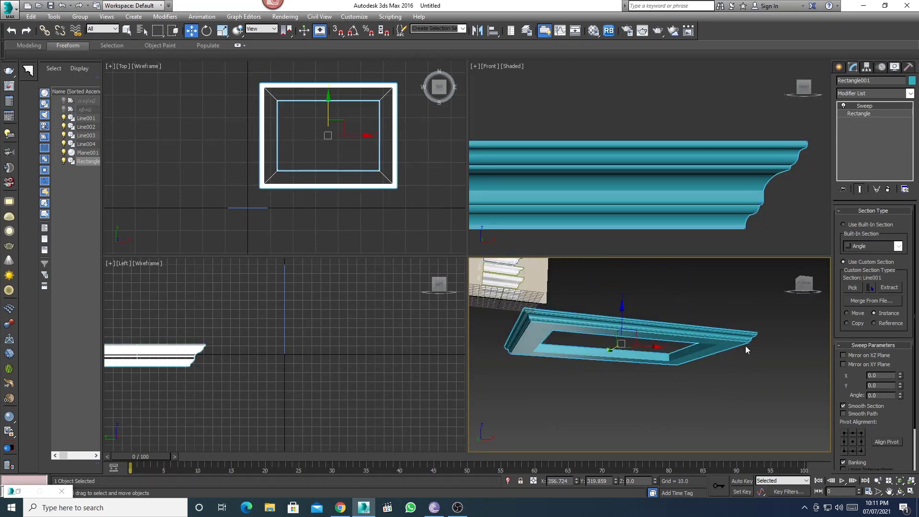
pyautogui.keyDown('alt'); pyautogui.moveTo(745, 346); pyautogui.dragTo(756, 343, button='middle'); pyautogui.keyUp('alt')
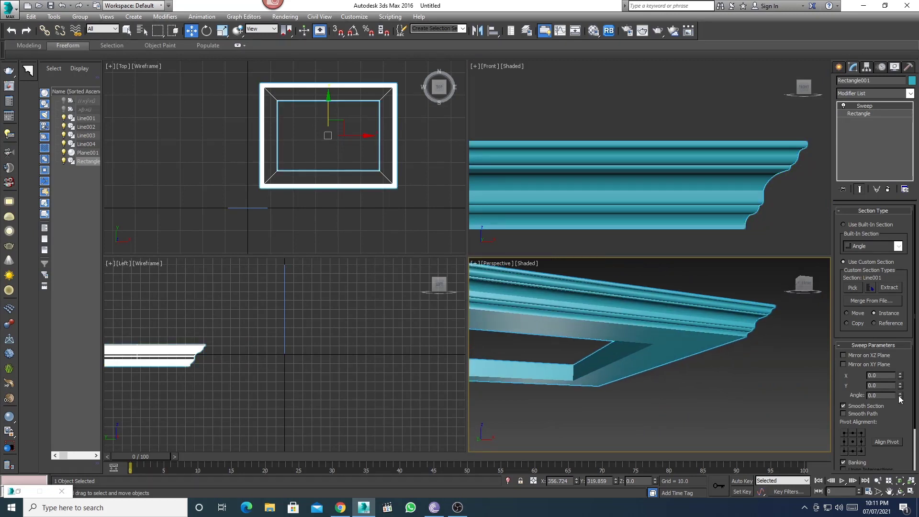
pyautogui.moveTo(900, 397)
pyautogui.mouseDown()
pyautogui.moveTo(877, 57)
pyautogui.moveTo(103, 336)
pyautogui.moveTo(126, 468)
pyautogui.mouseUp()
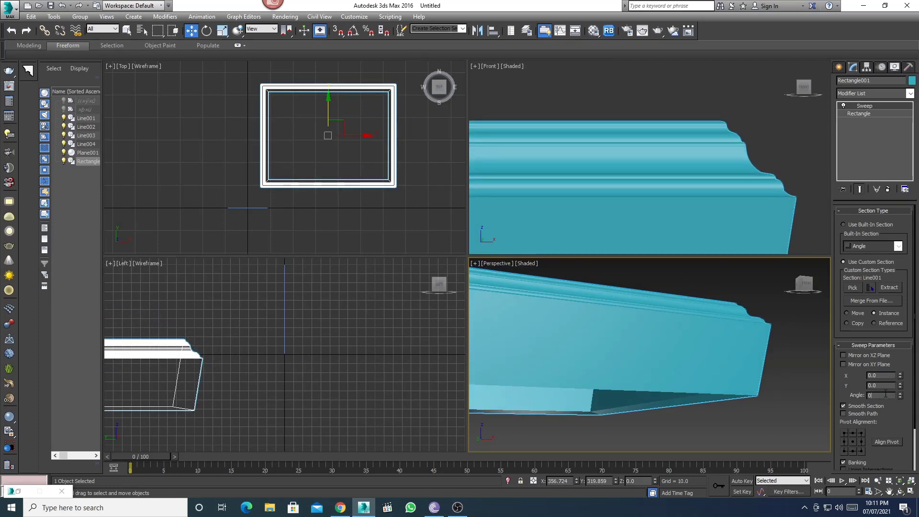
pyautogui.press('Return')
pyautogui.scroll(-2, 668, 213)
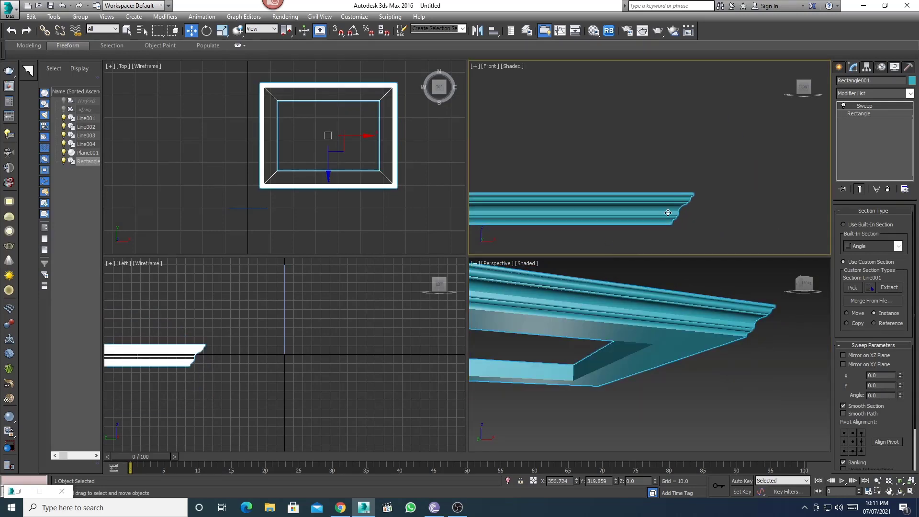
pyautogui.scroll(-2, 668, 213)
# Clone the frame upward as a Copy and delete its Sweep modifier.
pyautogui.moveTo(577, 192)
pyautogui.keyDown('shift'); pyautogui.mouseDown()
pyautogui.moveTo(574, 158)
pyautogui.moveTo(572, 189)
pyautogui.mouseUp(); pyautogui.keyUp('shift')
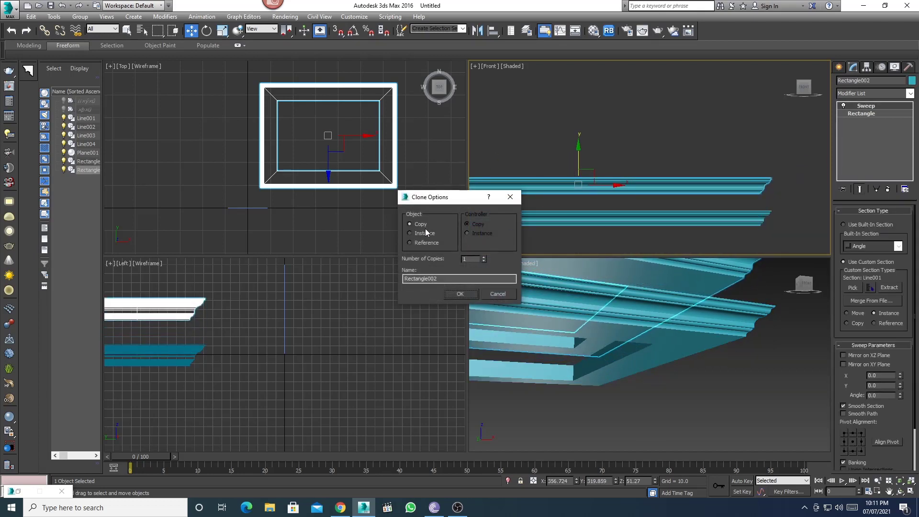
pyautogui.click(475, 292)
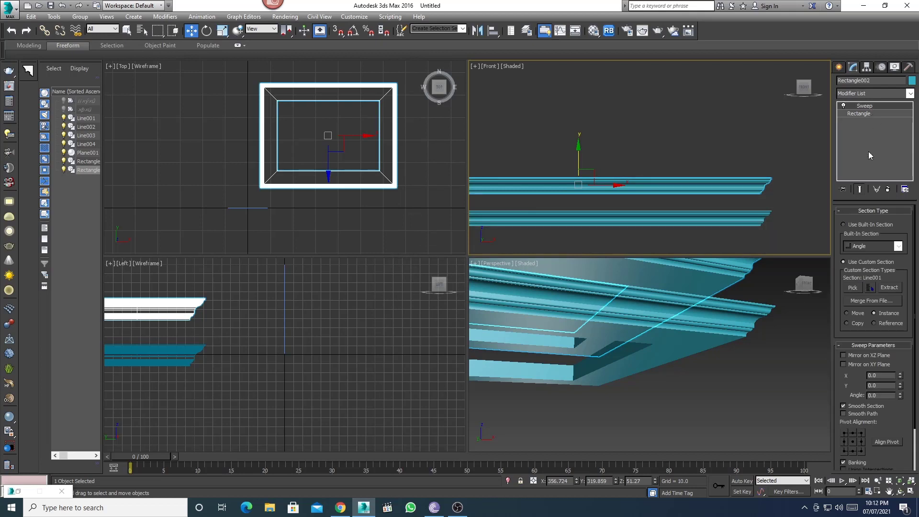
pyautogui.rightClick(865, 107)
pyautogui.click(838, 123)
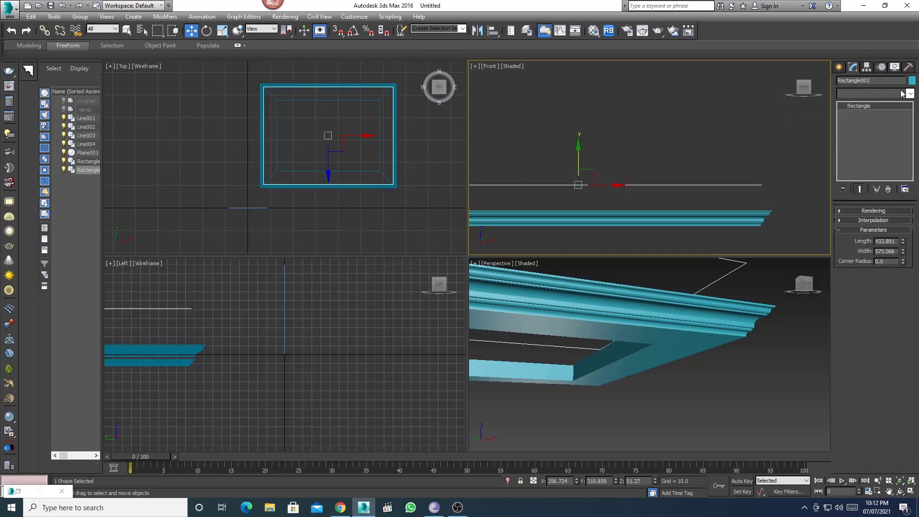
# Reapply Sweep to Rectangle002 set to Use Custom Section.
pyautogui.click(909, 93)
pyautogui.moveTo(908, 114); pyautogui.dragTo(910, 344)
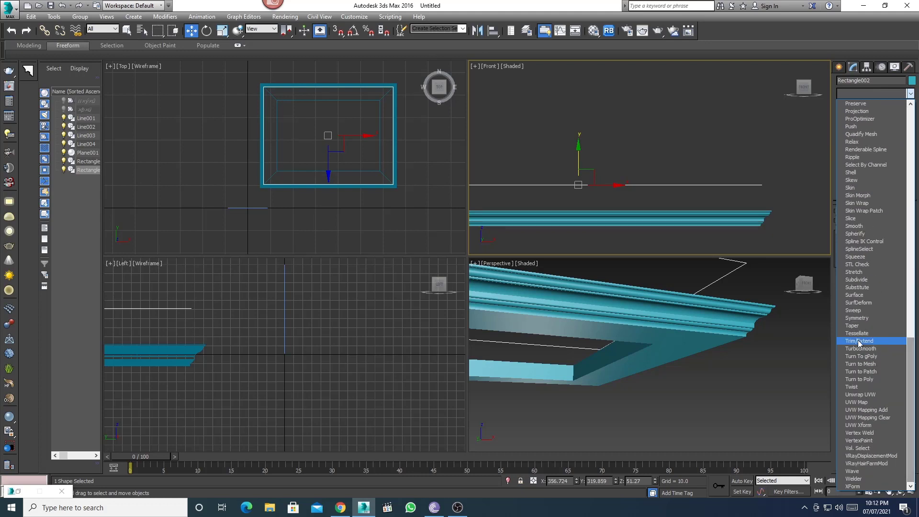
pyautogui.click(857, 311)
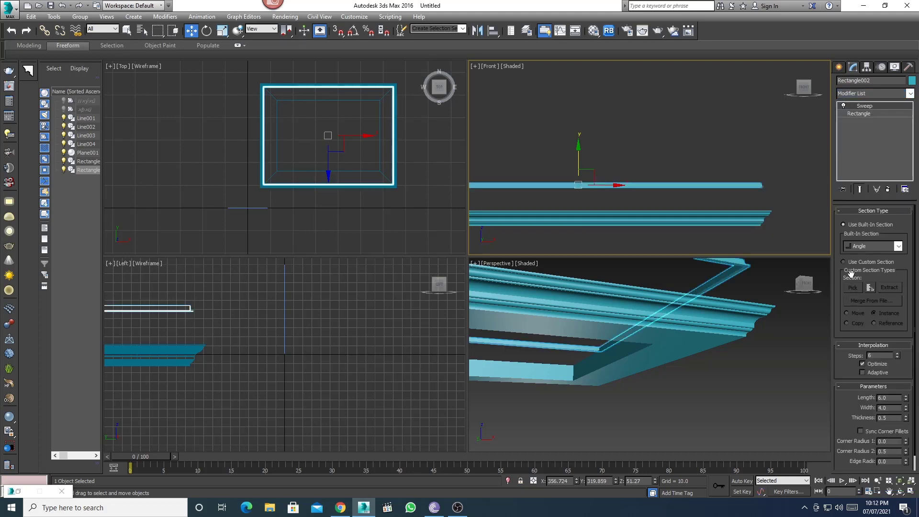
pyautogui.click(848, 263)
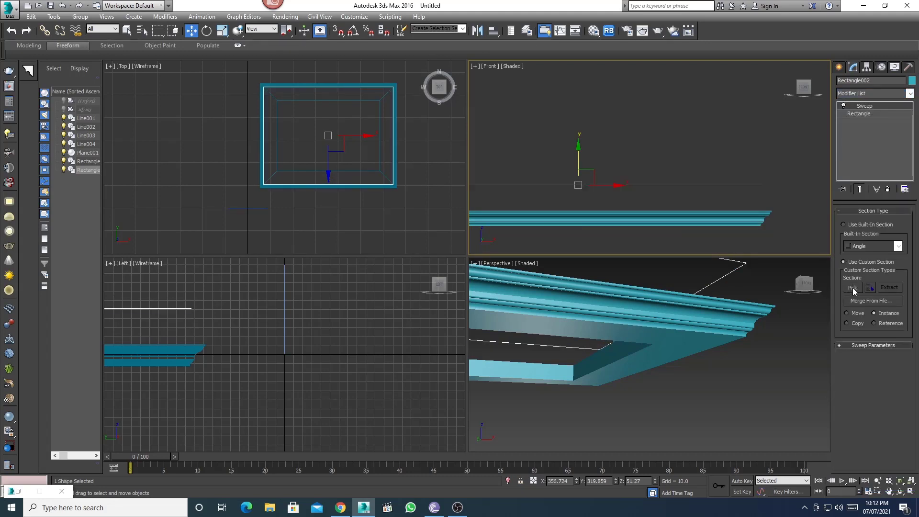
pyautogui.click(853, 287)
# Pick Line002 as the section profile, then copy this second frame upward.
pyautogui.scroll(-2, 688, 339)
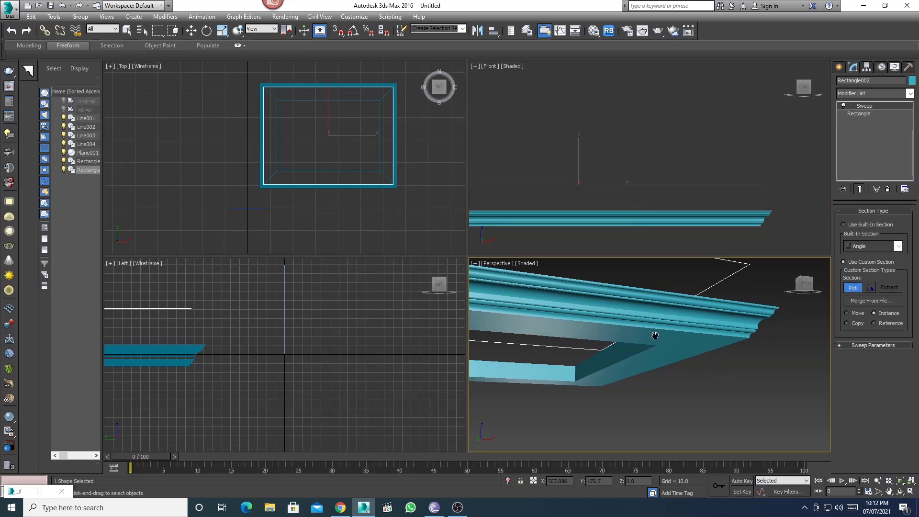
pyautogui.scroll(-3, 687, 339)
pyautogui.scroll(-2, 680, 338)
pyautogui.scroll(2, 695, 215)
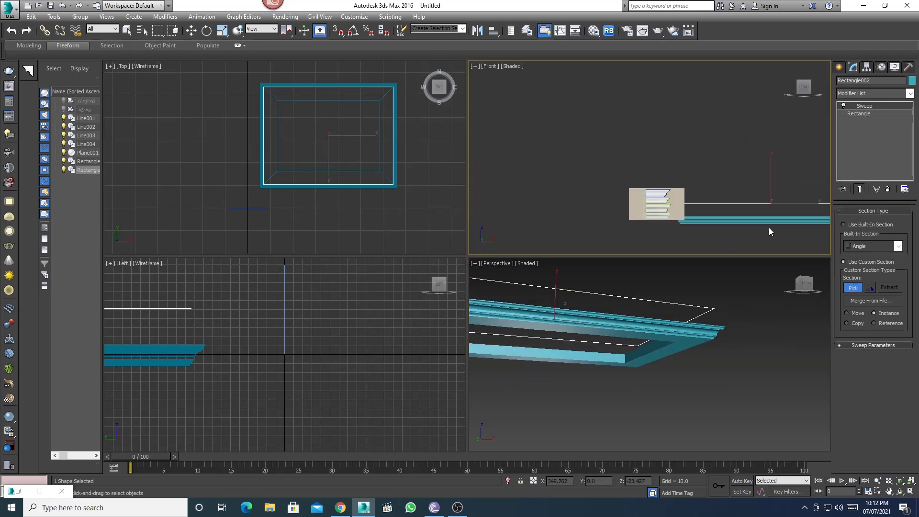
pyautogui.scroll(2, 705, 200)
pyautogui.scroll(2, 704, 201)
pyautogui.scroll(2, 605, 205)
pyautogui.scroll(2, 605, 205)
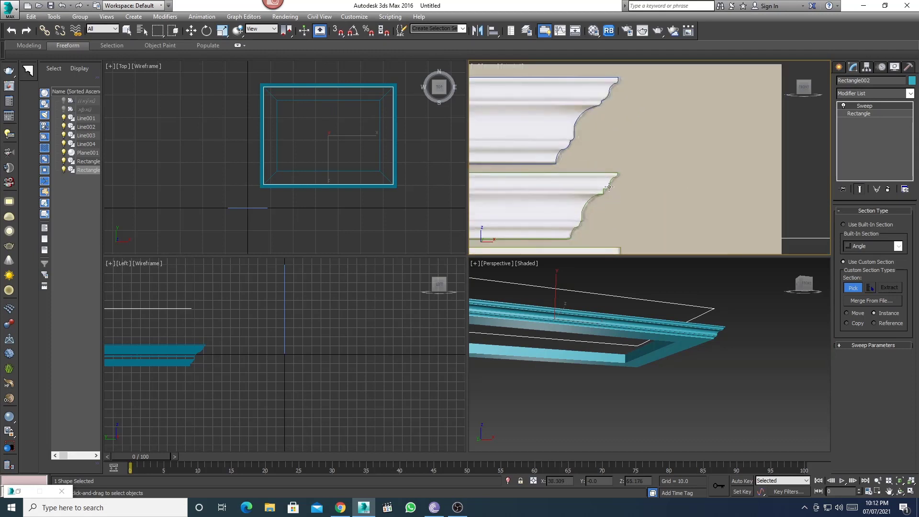
pyautogui.click(607, 188)
pyautogui.scroll(-4, 767, 202)
pyautogui.scroll(2, 768, 202)
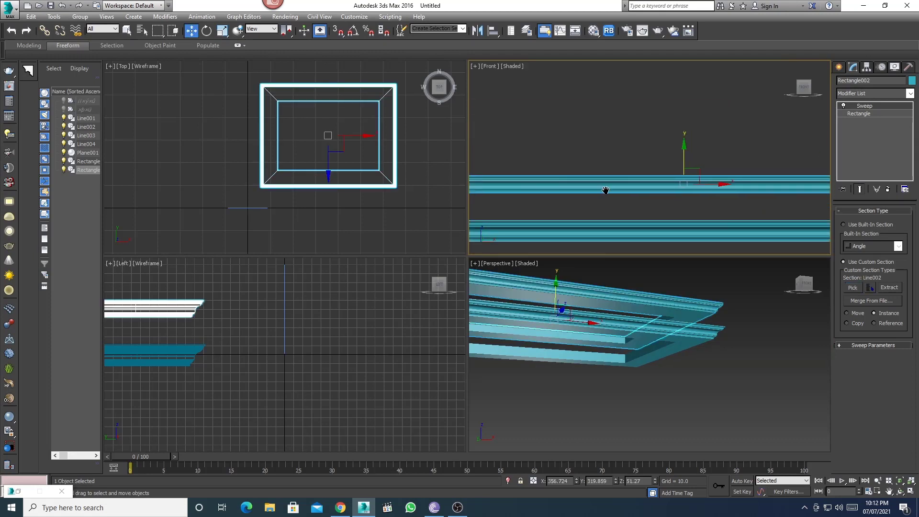
pyautogui.scroll(1, 754, 192)
pyautogui.scroll(2, 760, 187)
pyautogui.scroll(2, 748, 164)
pyautogui.scroll(1, 746, 161)
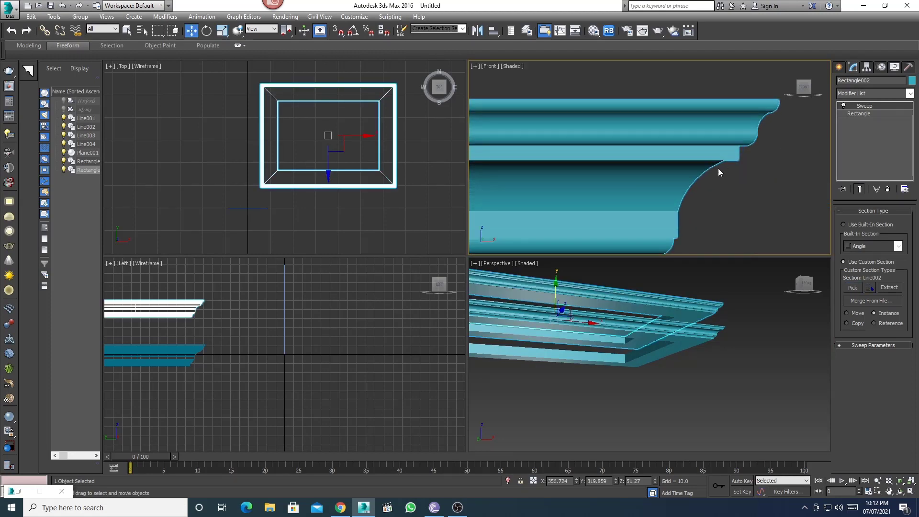
pyautogui.scroll(-1, 752, 149)
pyautogui.scroll(-1, 752, 152)
pyautogui.scroll(-1, 738, 178)
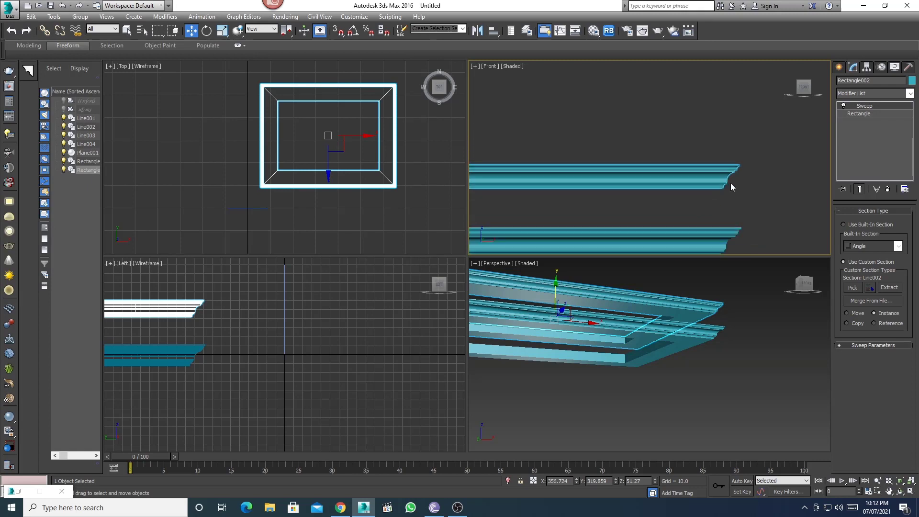
pyautogui.scroll(-1, 741, 205)
pyautogui.scroll(2, 742, 205)
pyautogui.scroll(-2, 723, 219)
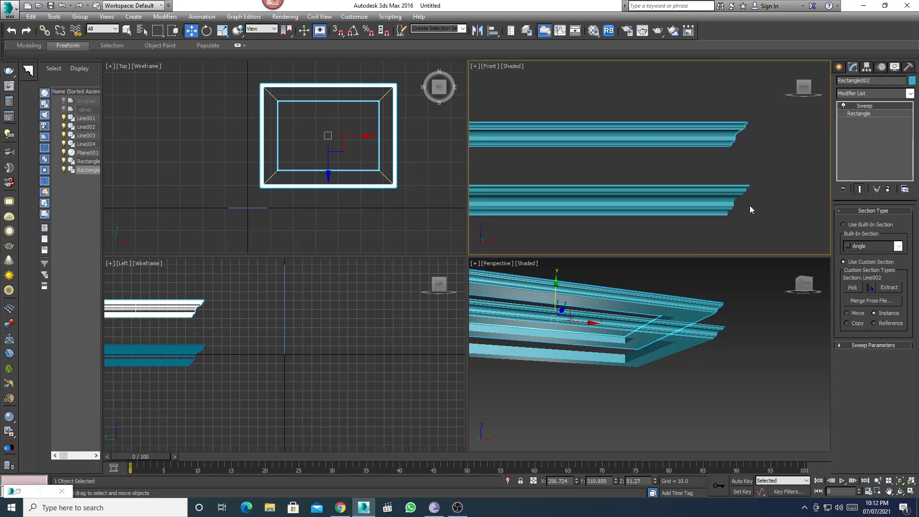
pyautogui.scroll(-3, 750, 206)
pyautogui.scroll(-2, 674, 216)
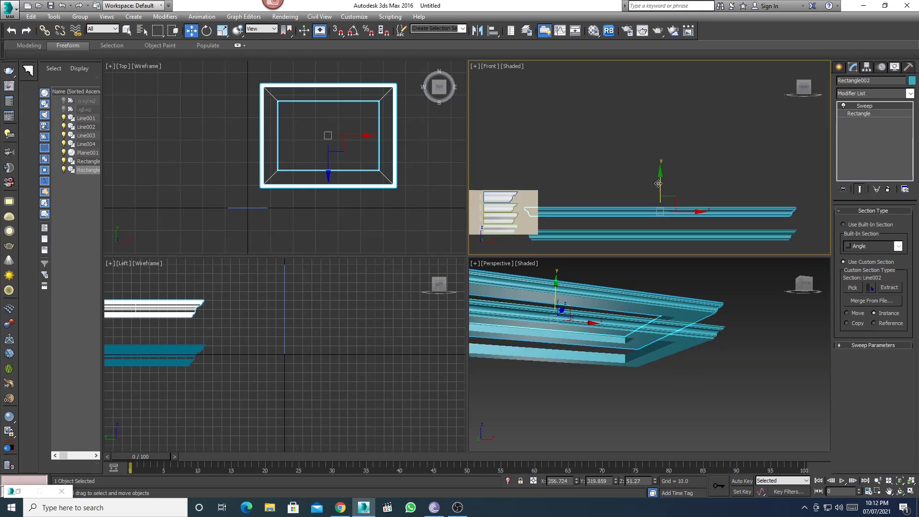
pyautogui.keyDown('shift'); pyautogui.moveTo(659, 183); pyautogui.dragTo(662, 164); pyautogui.keyUp('shift')
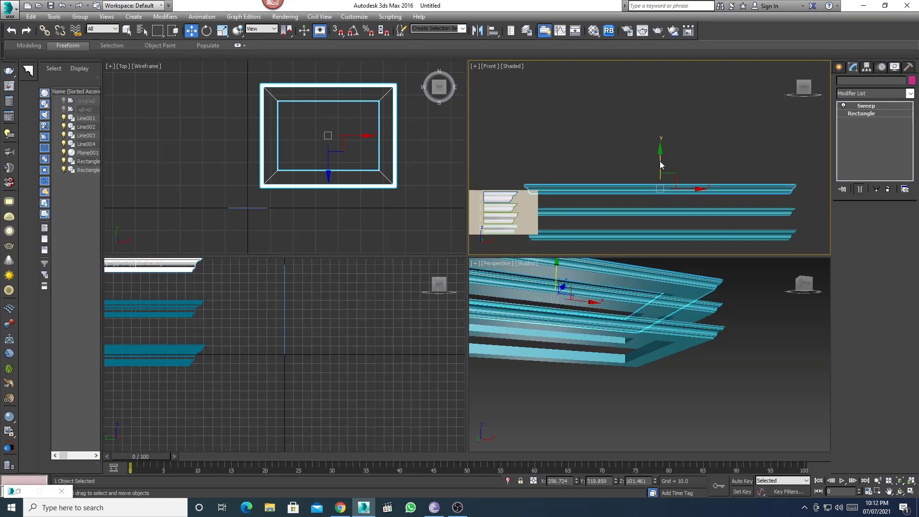
# Confirm the third frame copy and sweep it with the Line003 profile.
pyautogui.click(474, 293)
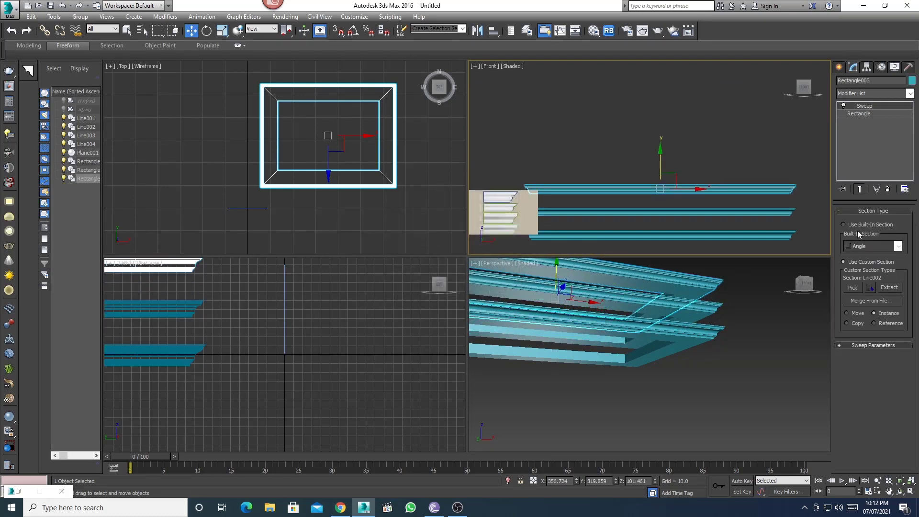
pyautogui.click(852, 290)
pyautogui.scroll(2, 512, 211)
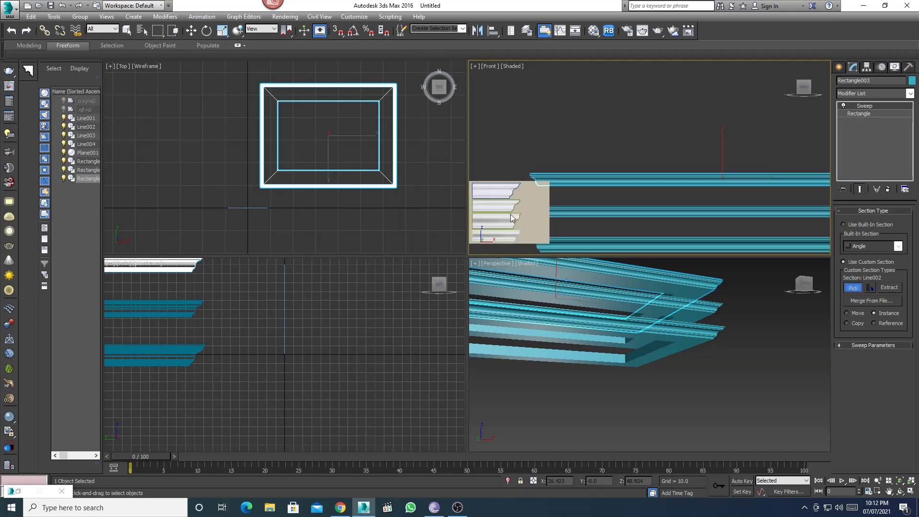
pyautogui.scroll(3, 517, 218)
pyautogui.click(526, 217)
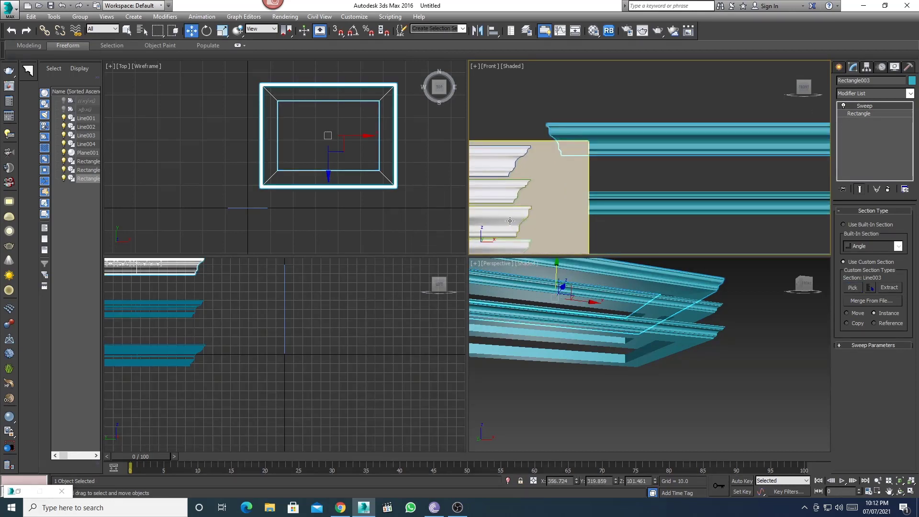
# Shift-drag a copy of the third frame up along Y above the stack in the Front view.
pyautogui.scroll(-3, 671, 192)
pyautogui.scroll(2, 655, 195)
pyautogui.scroll(2, 684, 202)
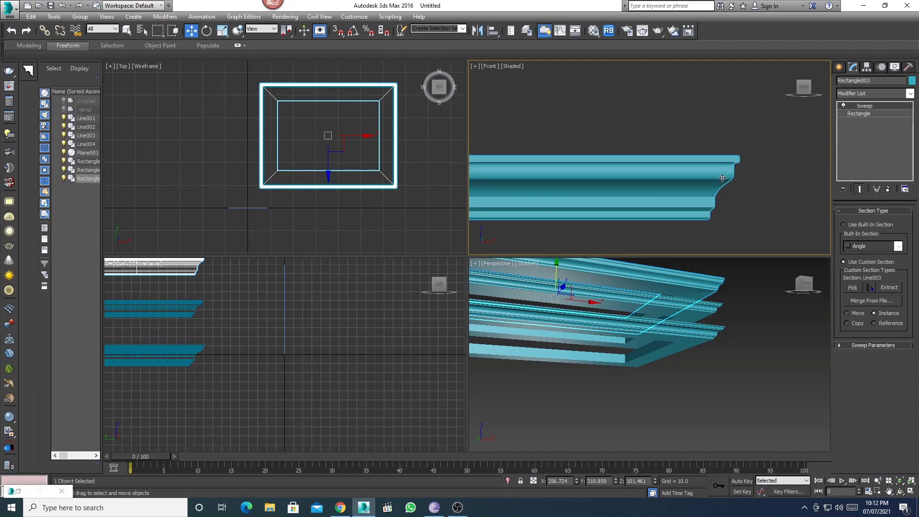
pyautogui.scroll(2, 717, 213)
pyautogui.scroll(-3, 740, 190)
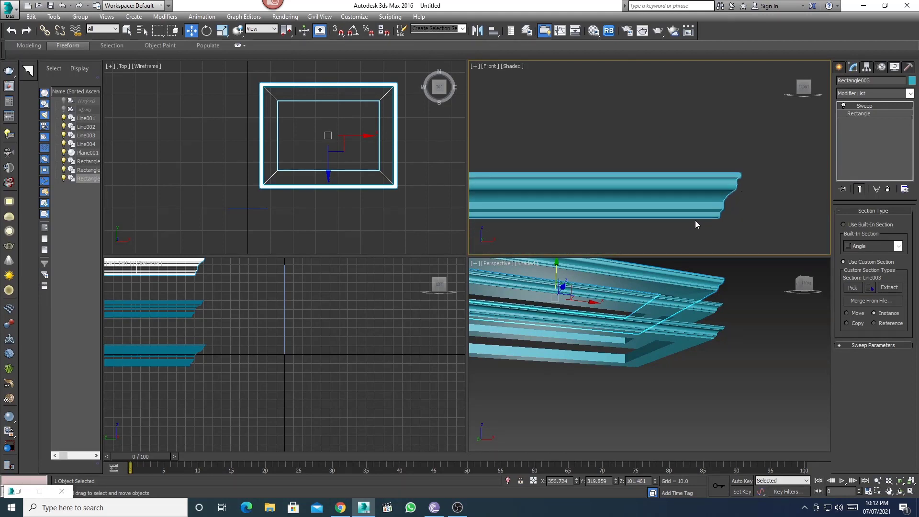
pyautogui.scroll(-2, 783, 212)
pyautogui.scroll(-2, 719, 216)
pyautogui.scroll(-2, 646, 218)
pyautogui.scroll(-1, 619, 221)
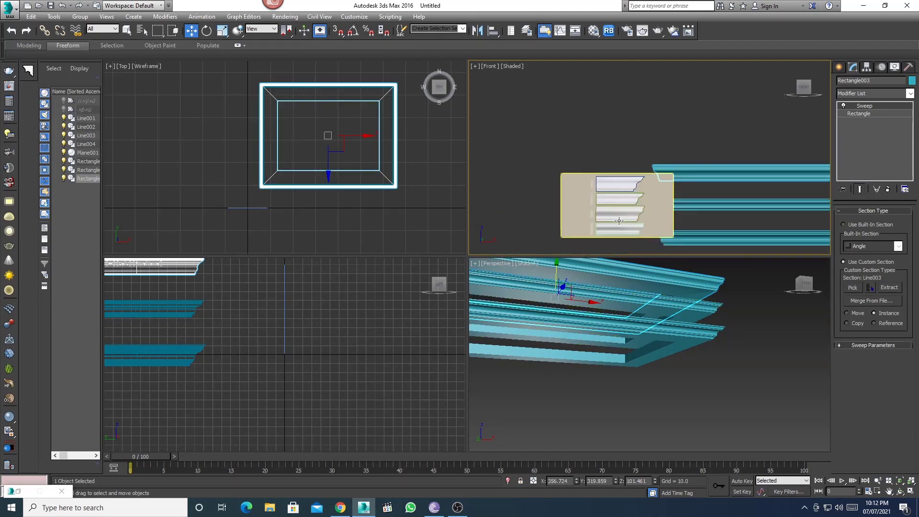
pyautogui.scroll(1, 620, 221)
pyautogui.moveTo(723, 220); pyautogui.dragTo(635, 226, button='middle')
pyautogui.scroll(-2, 726, 182)
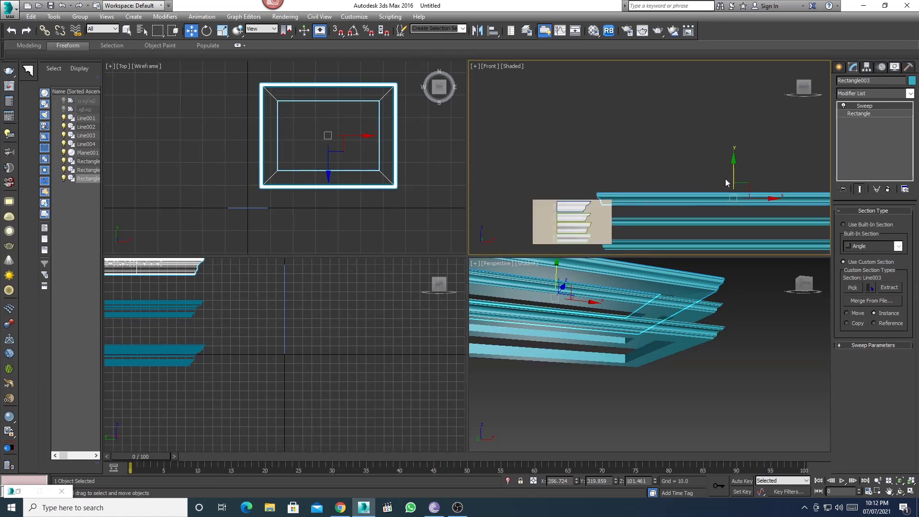
pyautogui.moveTo(732, 171); pyautogui.dragTo(733, 146)
# Confirm the Rectangle004 copy and give its Sweep the Line004 custom section profile.
pyautogui.click(464, 298)
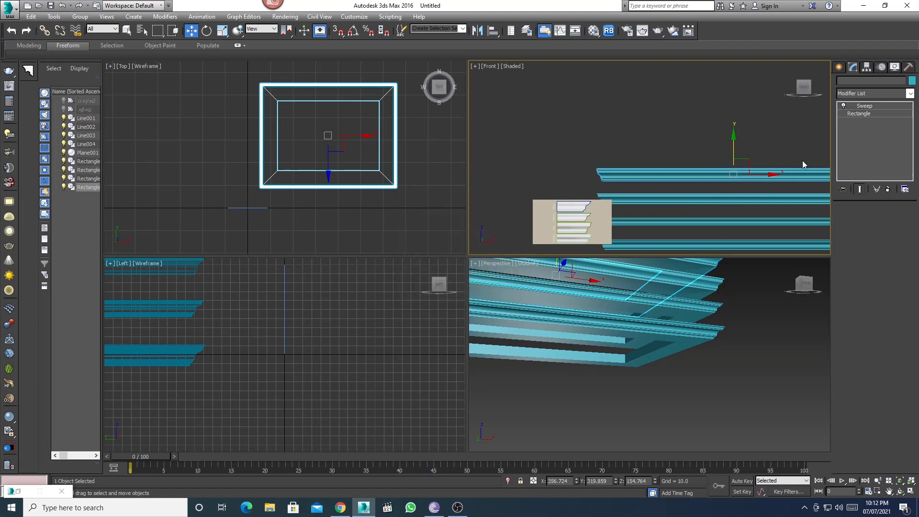
pyautogui.click(852, 287)
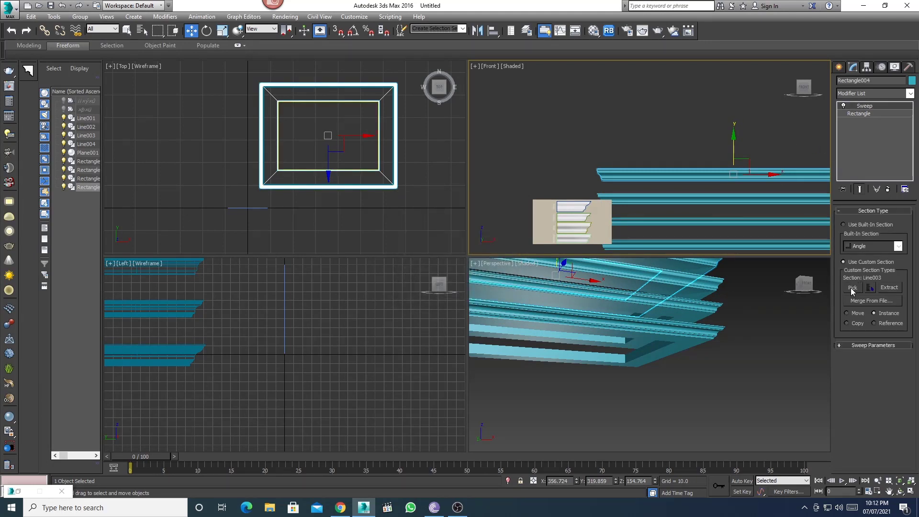
pyautogui.scroll(3, 588, 243)
pyautogui.scroll(3, 588, 234)
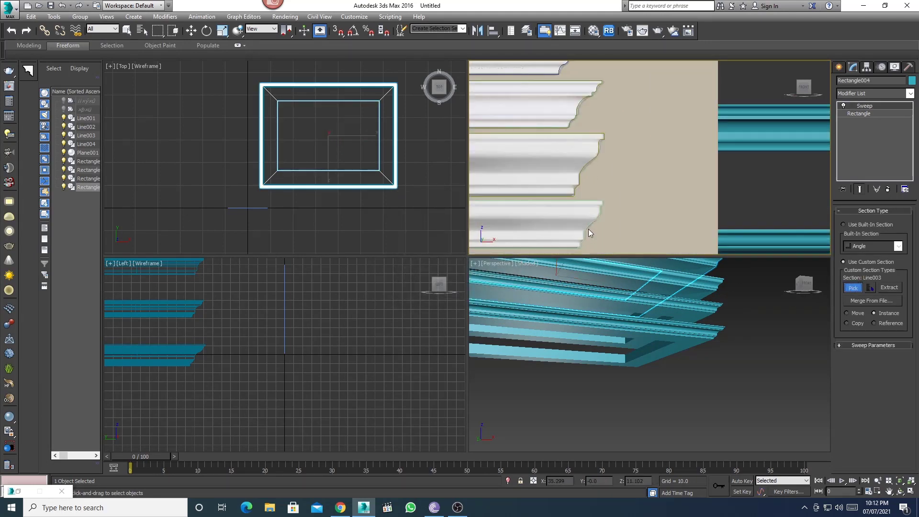
pyautogui.click(588, 224)
pyautogui.scroll(-5, 588, 225)
pyautogui.scroll(-3, 733, 192)
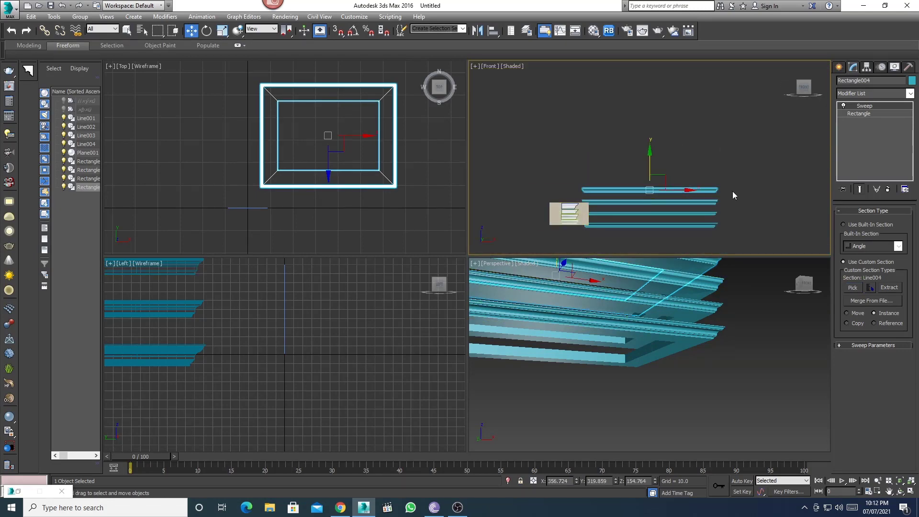
pyautogui.scroll(5, 733, 191)
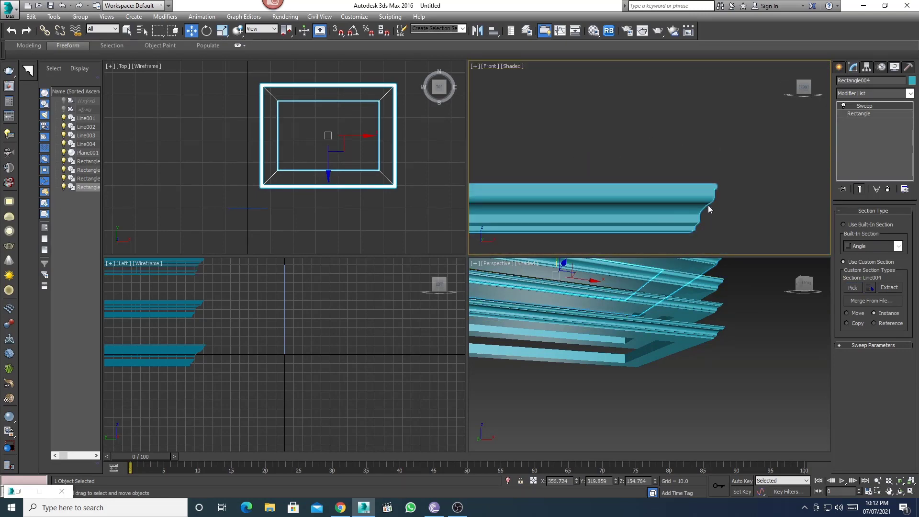
pyautogui.scroll(2, 718, 335)
pyautogui.scroll(2, 723, 344)
pyautogui.scroll(2, 727, 352)
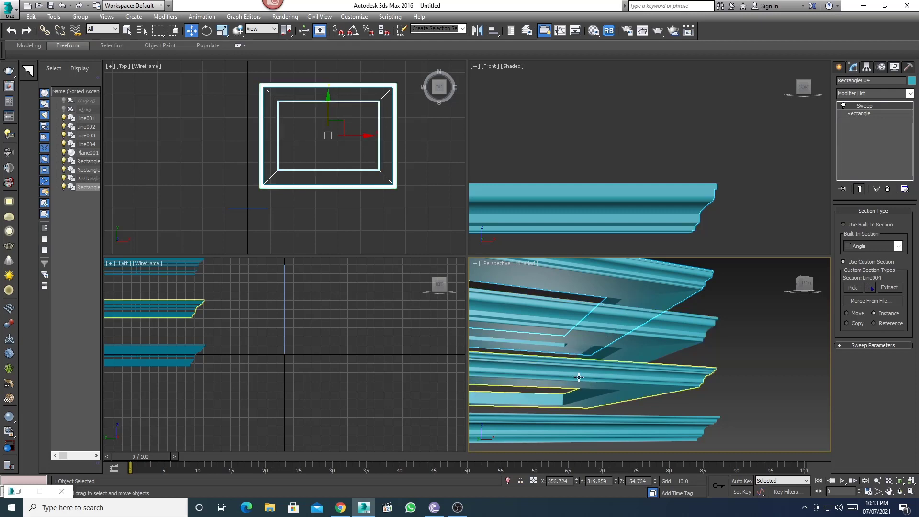
pyautogui.middleClick(731, 197)
pyautogui.moveTo(688, 198); pyautogui.dragTo(736, 195, button='middle')
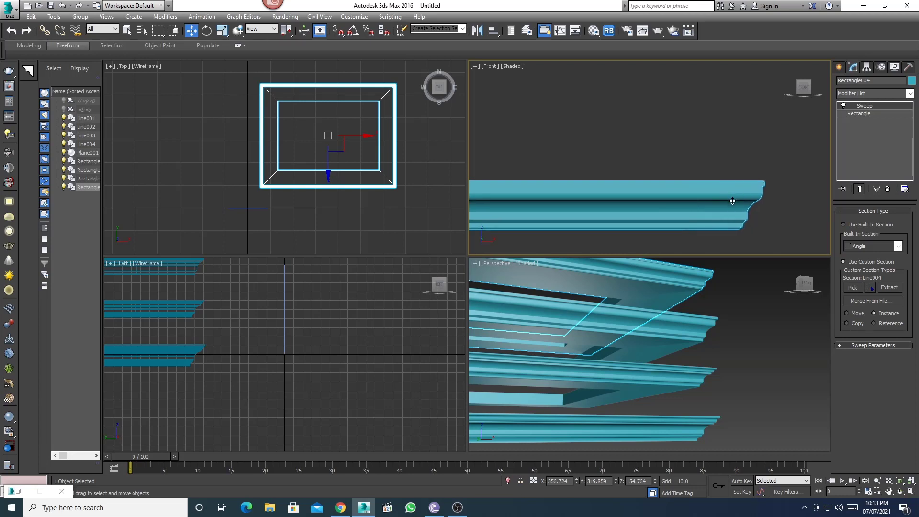
pyautogui.scroll(-3, 695, 199)
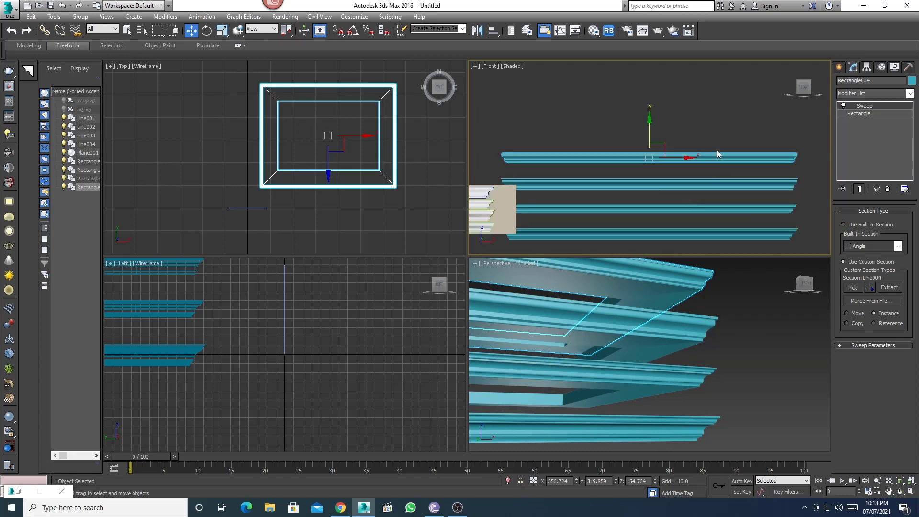
pyautogui.scroll(-2, 717, 151)
pyautogui.middleClick(683, 320)
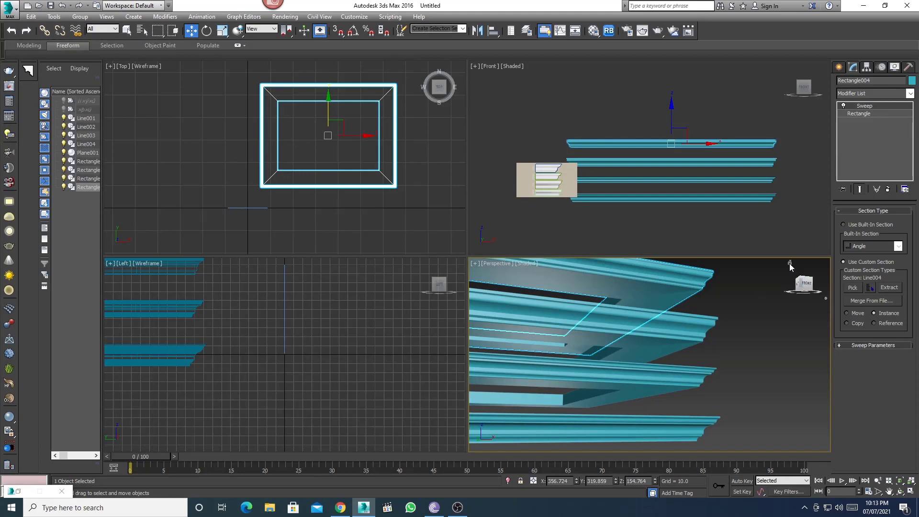
pyautogui.moveTo(790, 264)
pyautogui.keyDown('alt'); pyautogui.mouseDown(button='middle')
pyautogui.moveTo(758, 329)
pyautogui.moveTo(692, 312)
pyautogui.mouseUp(button='middle'); pyautogui.keyUp('alt')
pyautogui.scroll(-3, 756, 329)
pyautogui.scroll(-3, 755, 330)
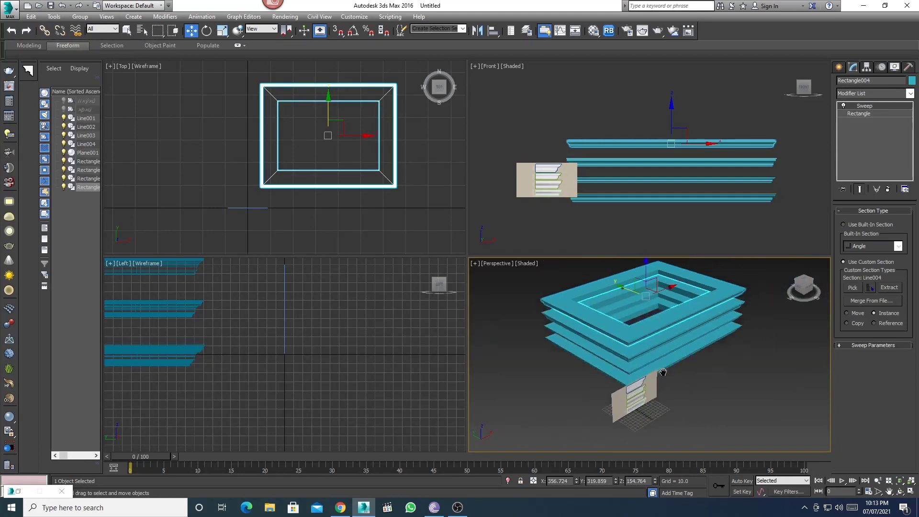
pyautogui.scroll(2, 692, 312)
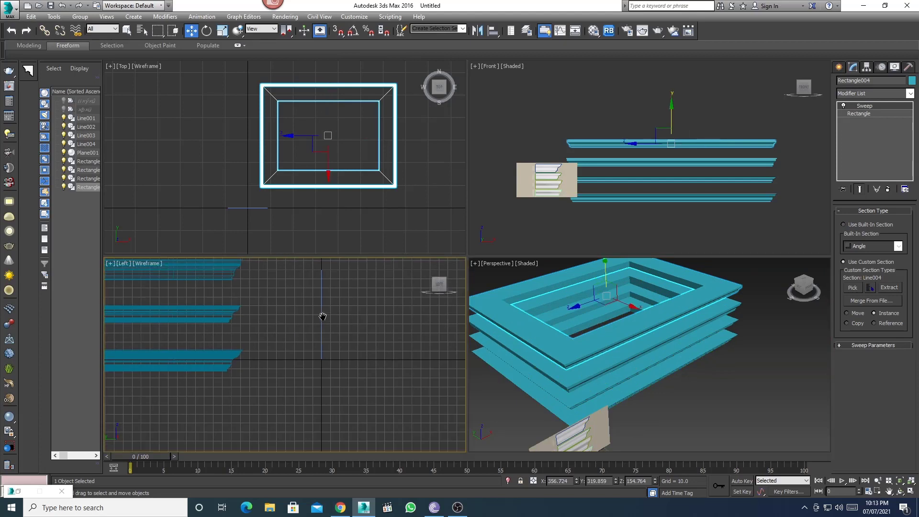
pyautogui.moveTo(288, 316); pyautogui.dragTo(348, 324, button='middle')
pyautogui.press('z')
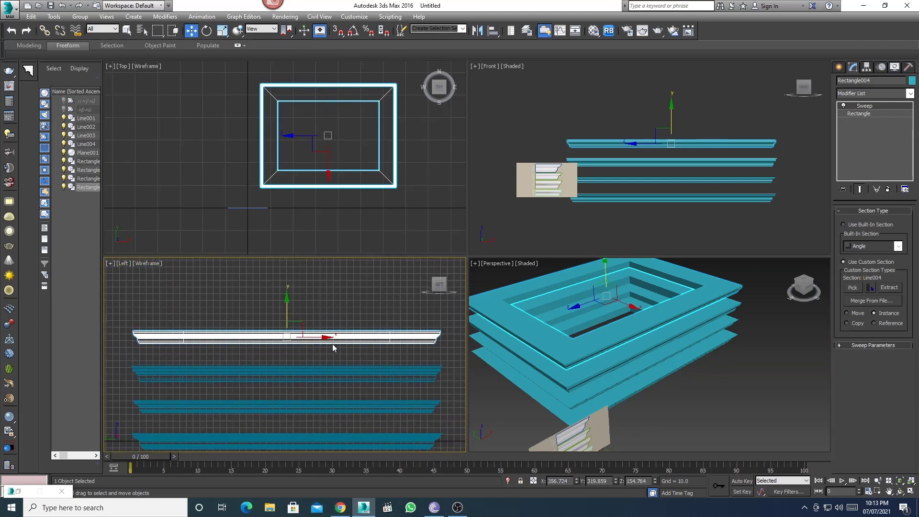
# Switch the Left viewport from Wireframe to Shaded display.
pyautogui.click(155, 267)
pyautogui.click(153, 264)
pyautogui.click(153, 264)
pyautogui.click(153, 264)
pyautogui.click(153, 264)
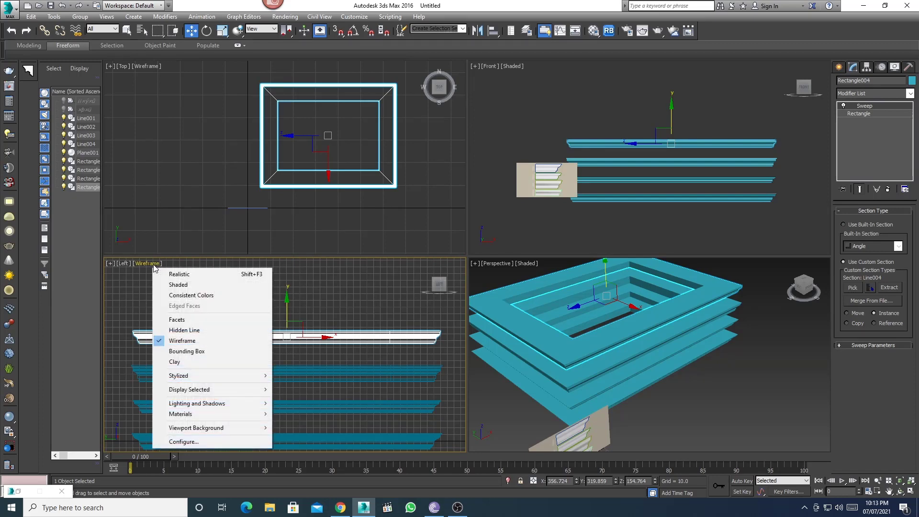
pyautogui.click(187, 285)
# Switch the Top viewport from Wireframe to Shaded display.
pyautogui.moveTo(296, 178); pyautogui.dragTo(281, 179, button='middle')
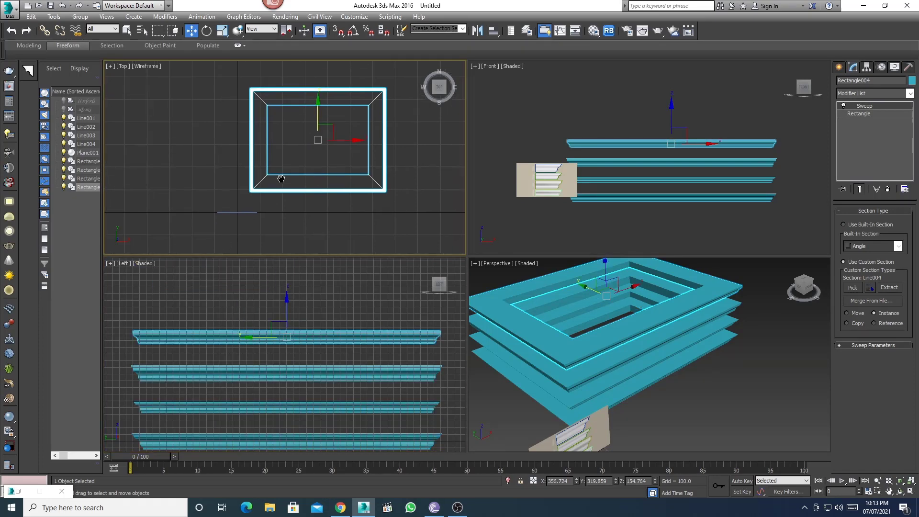
pyautogui.click(153, 71)
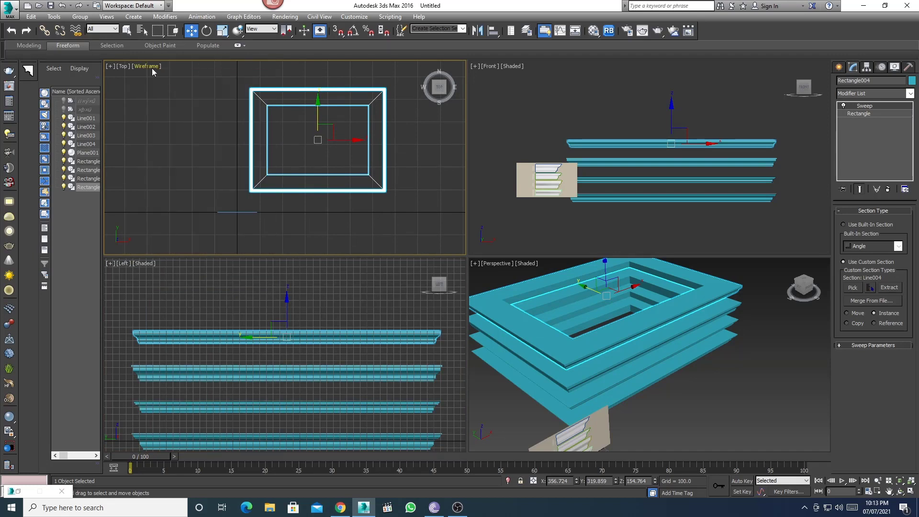
pyautogui.click(152, 71)
pyautogui.click(174, 89)
# Recentre the Front view on the moldings and select the bottom molding frame.
pyautogui.moveTo(275, 147); pyautogui.dragTo(246, 136, button='middle')
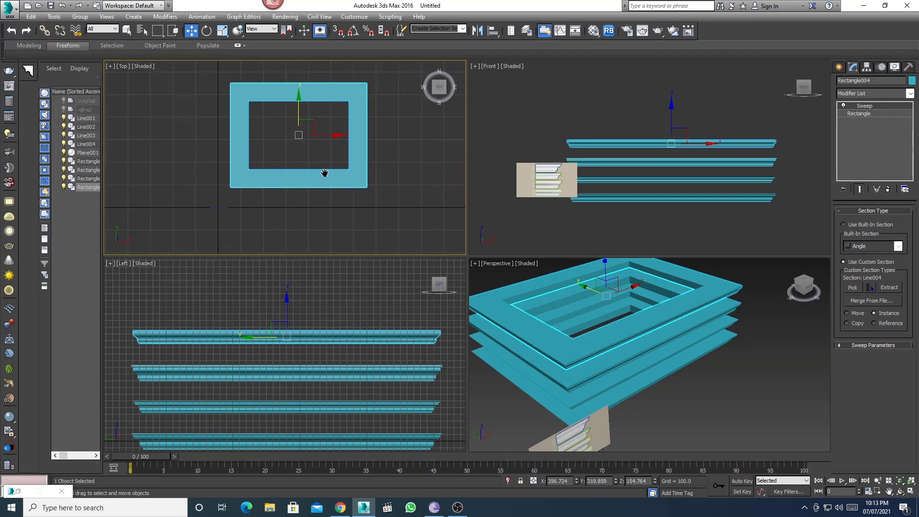
pyautogui.moveTo(601, 180); pyautogui.dragTo(581, 172, button='middle')
pyautogui.scroll(3, 581, 172)
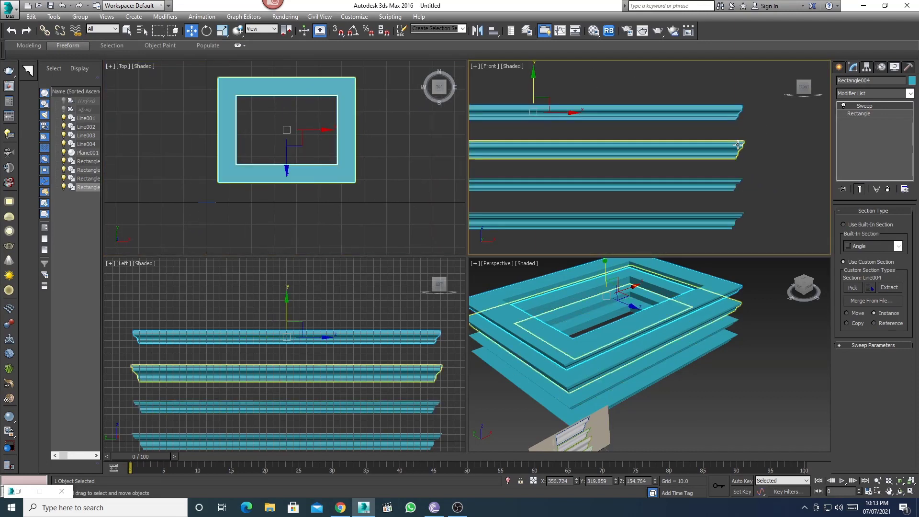
pyautogui.scroll(2, 532, 189)
pyautogui.moveTo(533, 192); pyautogui.dragTo(715, 172, button='middle')
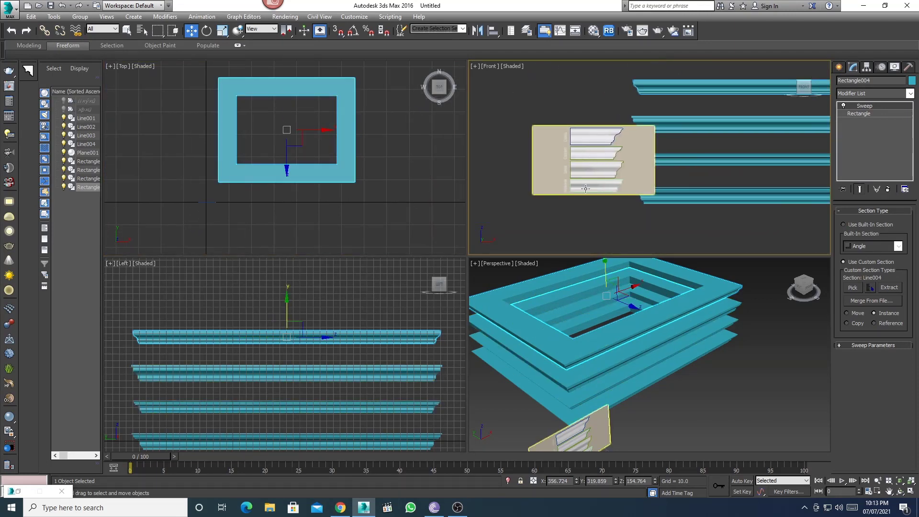
pyautogui.moveTo(652, 184)
pyautogui.mouseDown(button='middle')
pyautogui.moveTo(620, 172)
pyautogui.moveTo(740, 160)
pyautogui.mouseUp(button='middle')
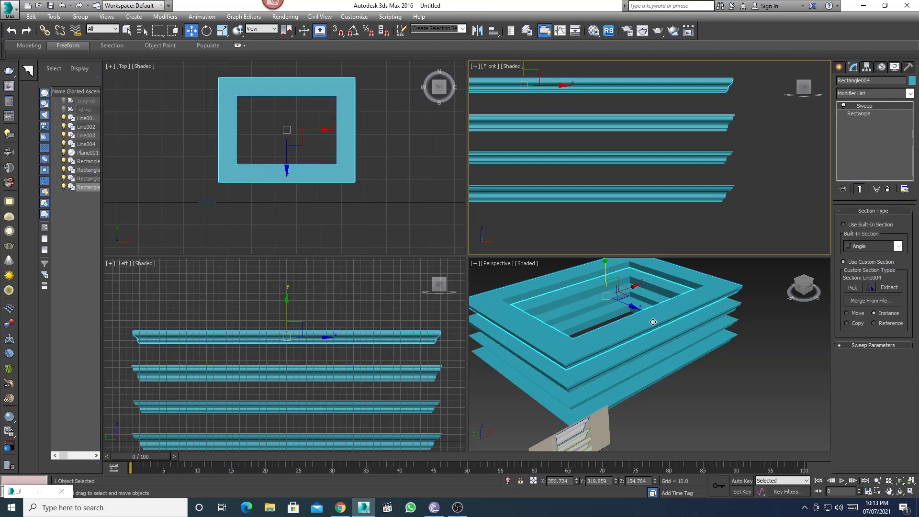
pyautogui.click(748, 324)
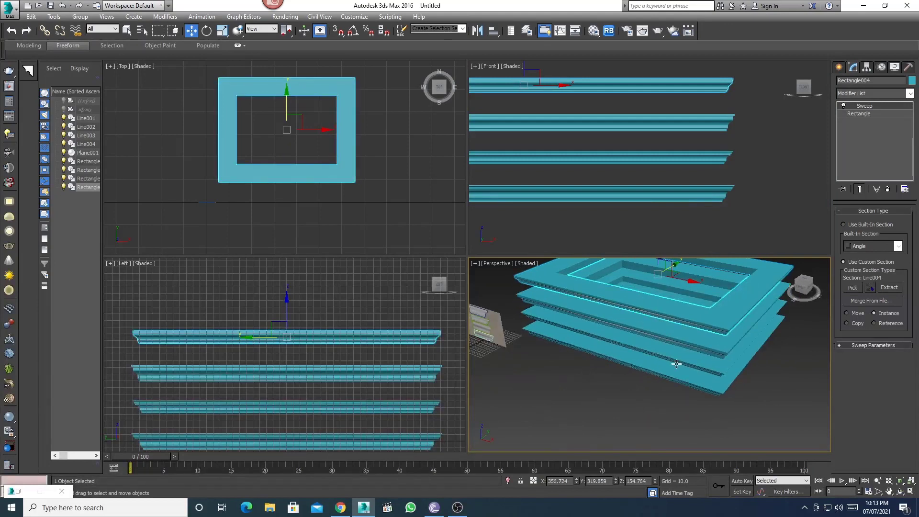